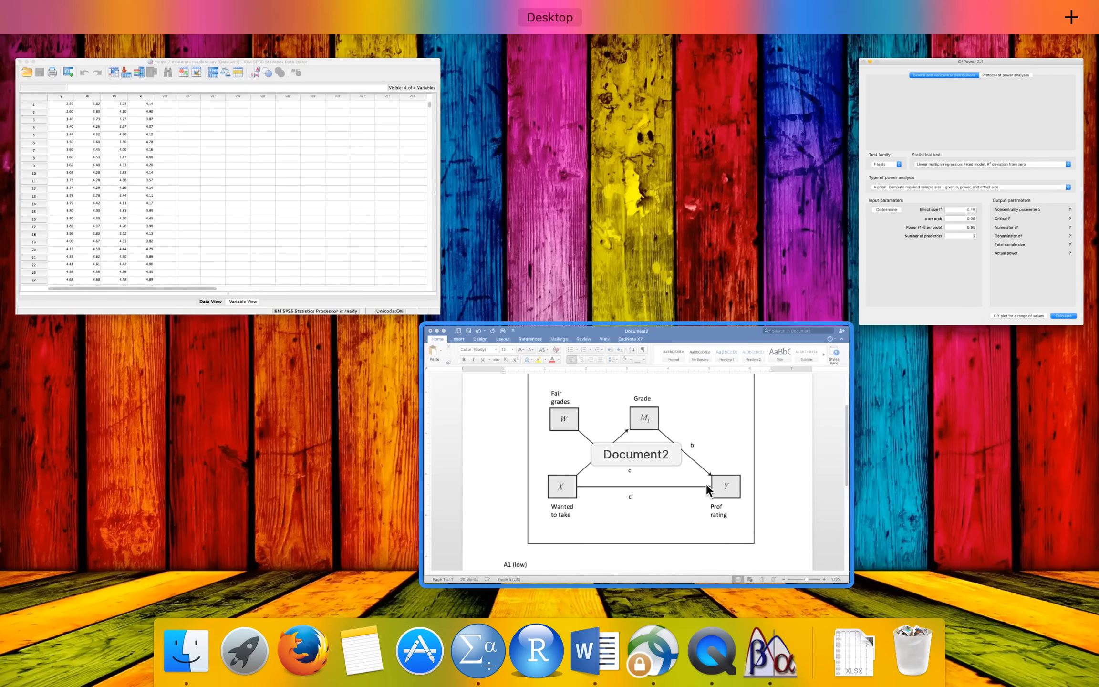
- Search the computer for "templates" and open templates.pdf from the processv216 folder
left_click(932, 259)
left_click(1043, 9)
type("templates")
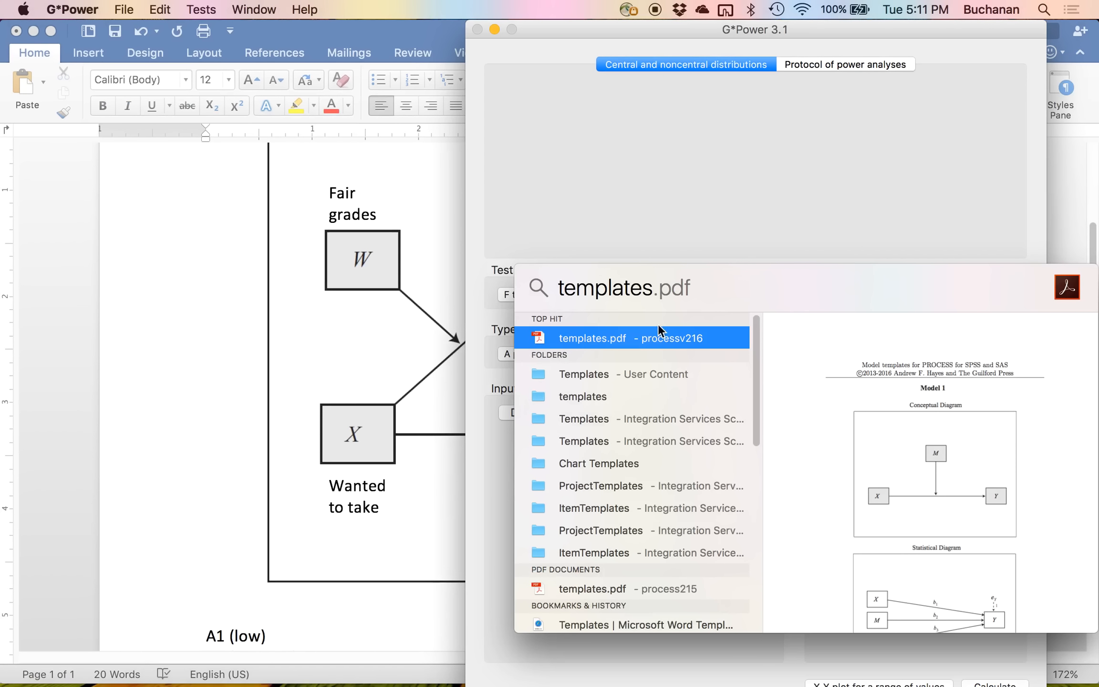
left_click(636, 339)
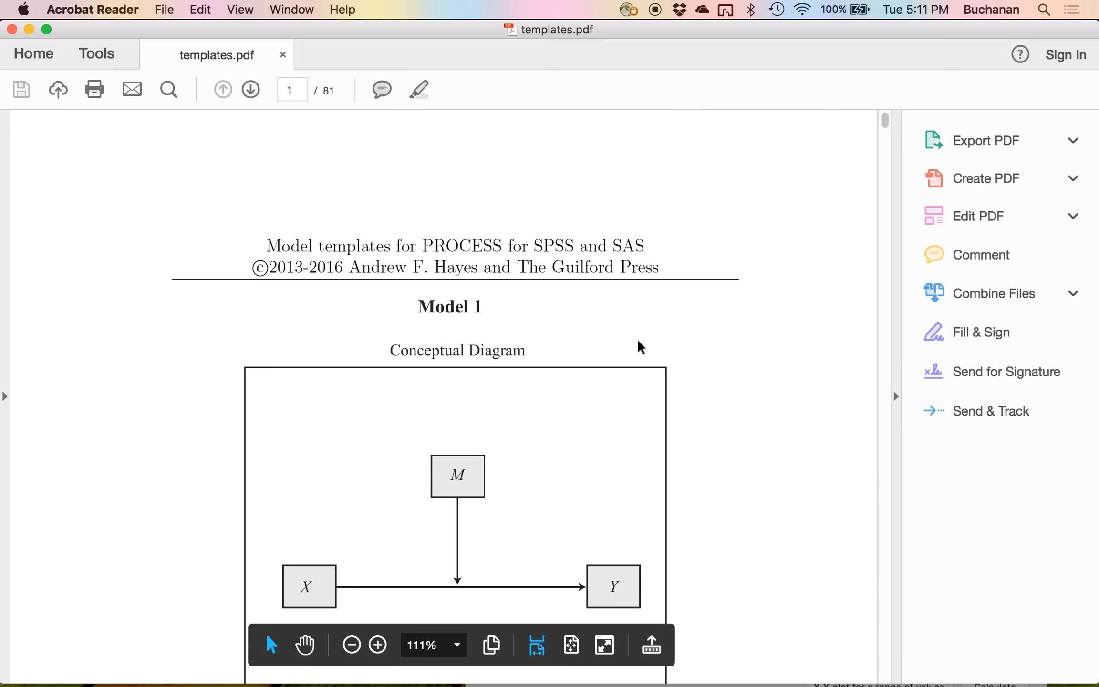
- Find Model 7 in the PROCESS templates and examine its conceptual and statistical diagrams
scroll(637, 345, "down", 10)
scroll(636, 344, "down", 20)
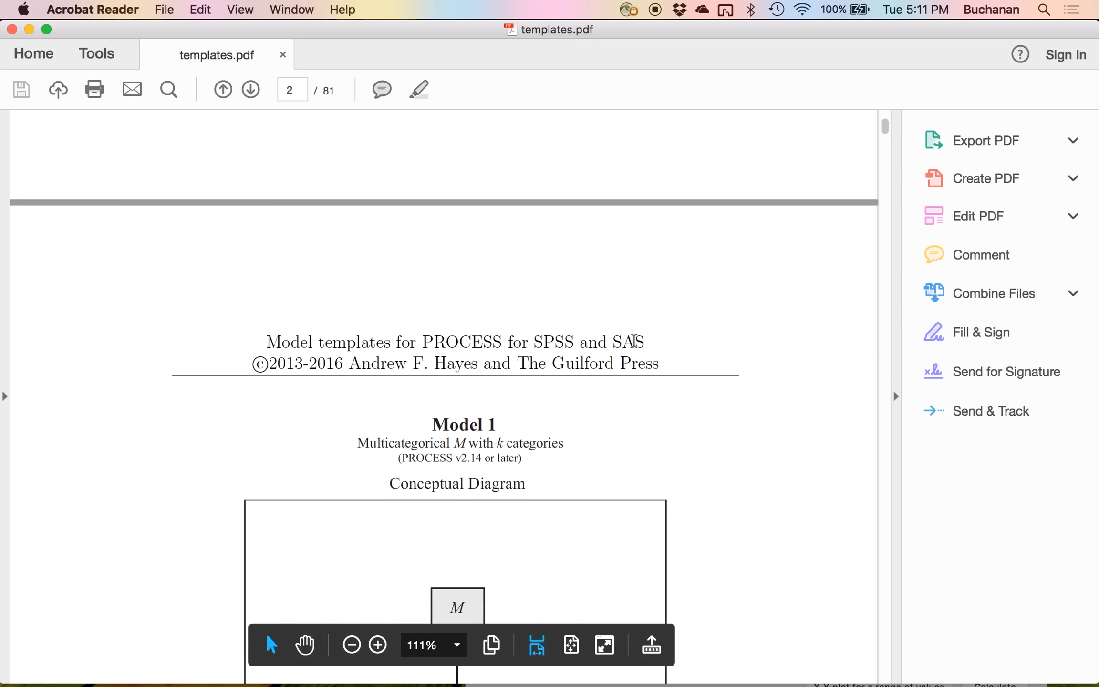
scroll(636, 345, "down", 20)
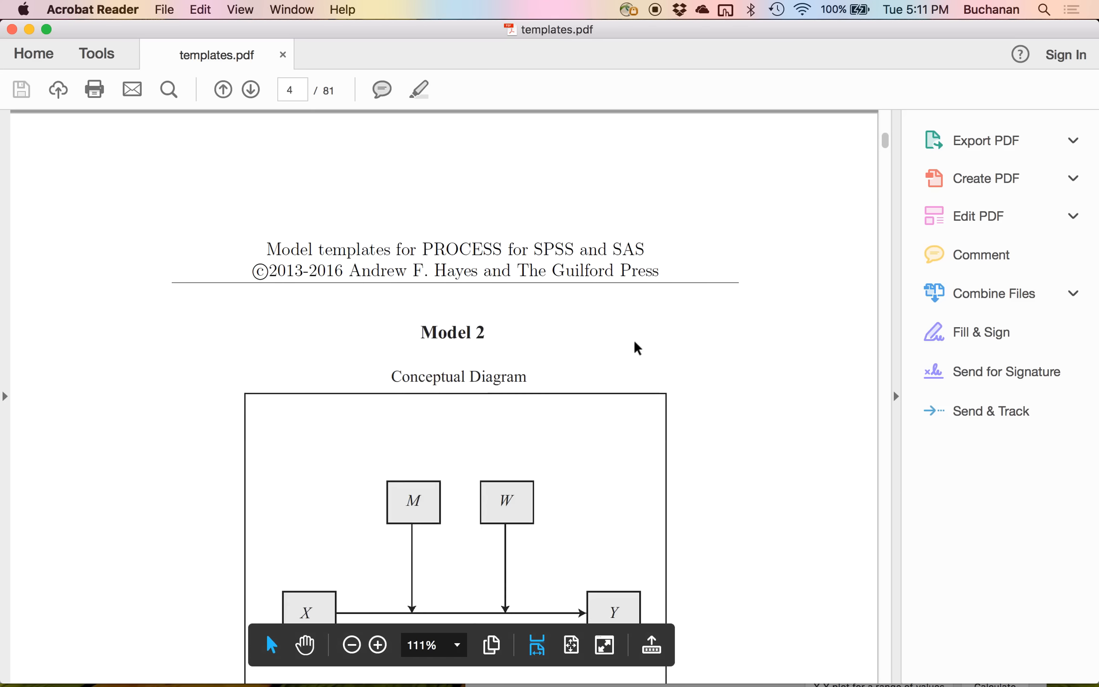
scroll(893, 459, "down", 20)
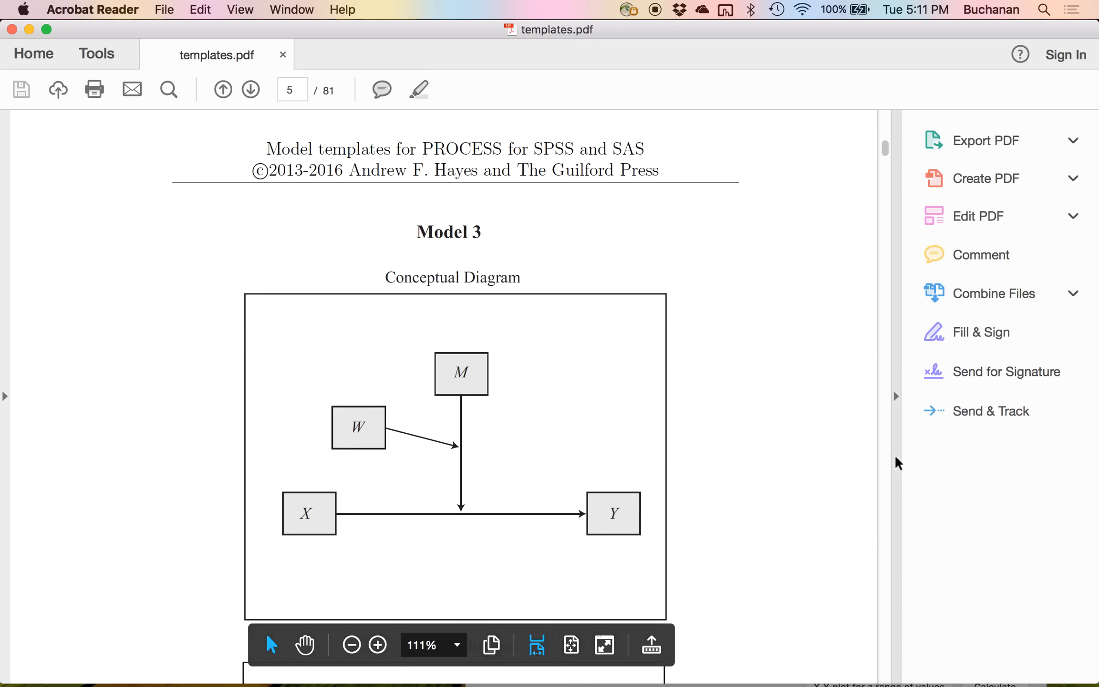
scroll(891, 460, "down", 20)
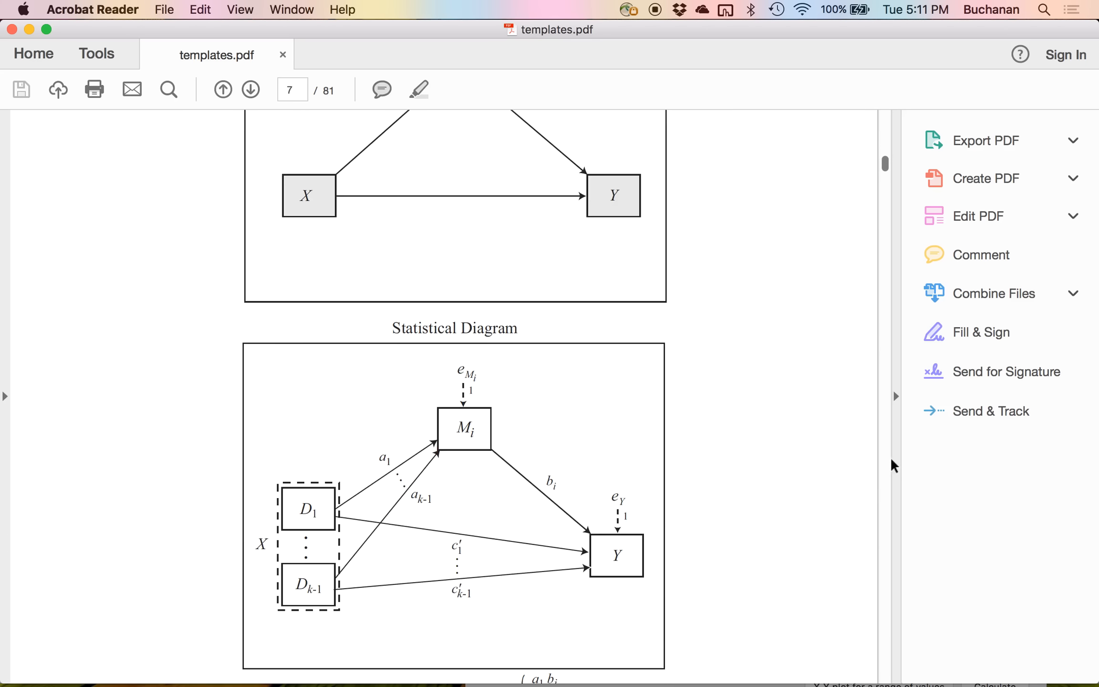
scroll(891, 460, "down", 20)
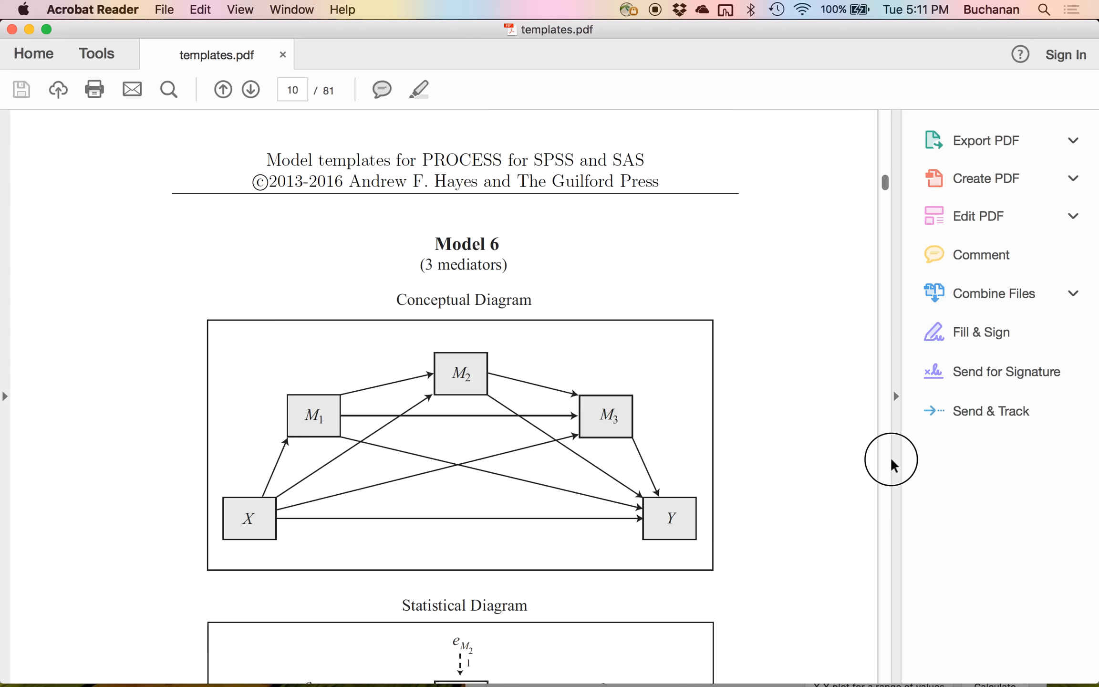
left_click(885, 460)
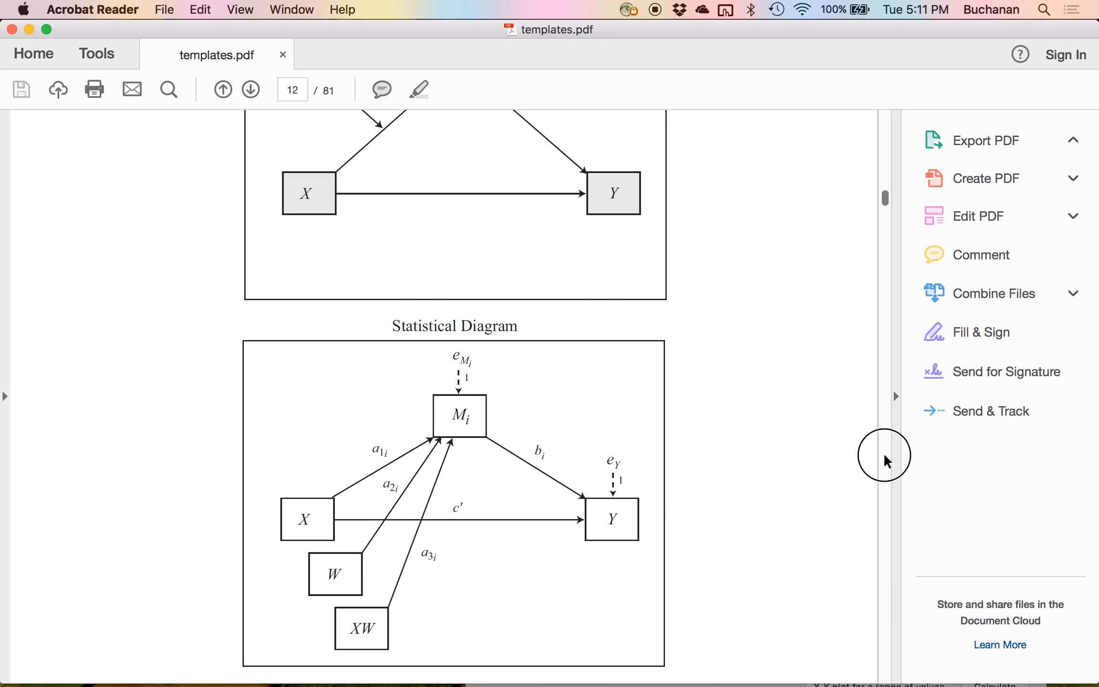
left_click(884, 461)
left_click_drag(883, 204, 885, 193)
scroll(759, 290, "down", 15)
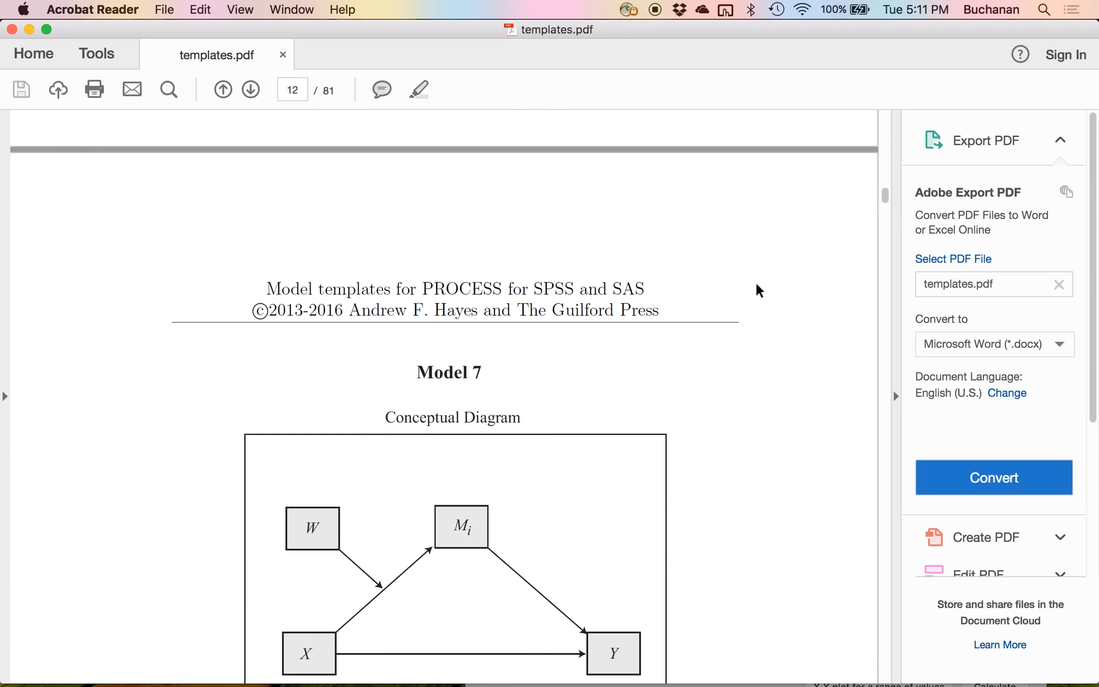
scroll(758, 290, "down", 1)
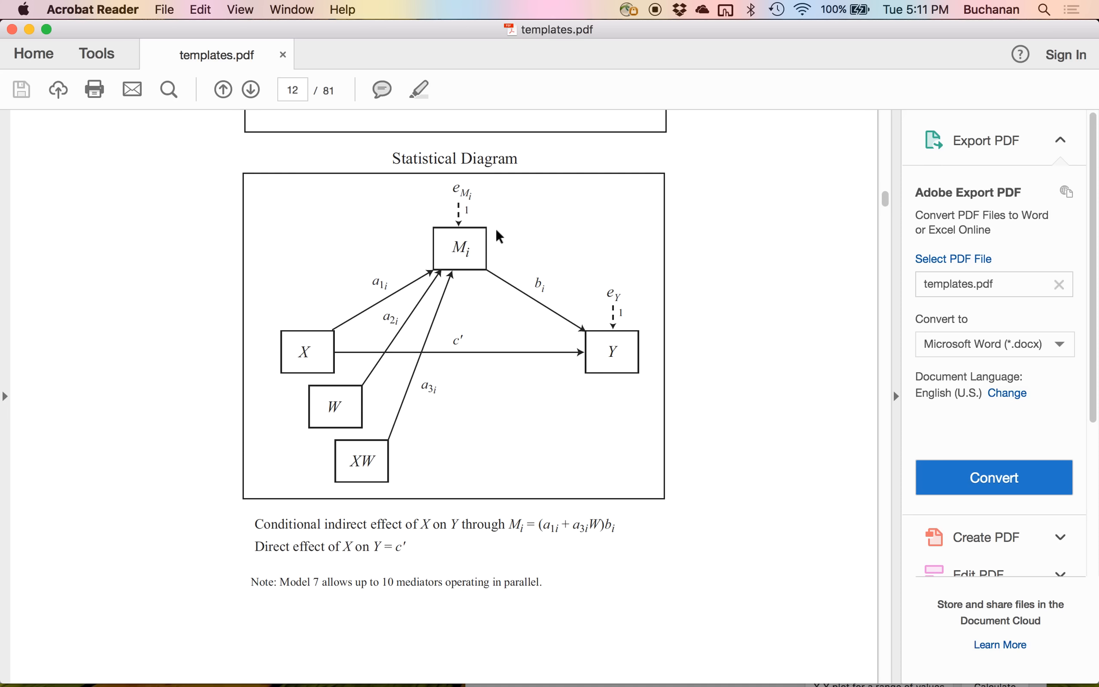
- Glance at the SPSS dataset and return to the Model 7 statistical diagram in Acrobat Reader
key("ctrl+Up")
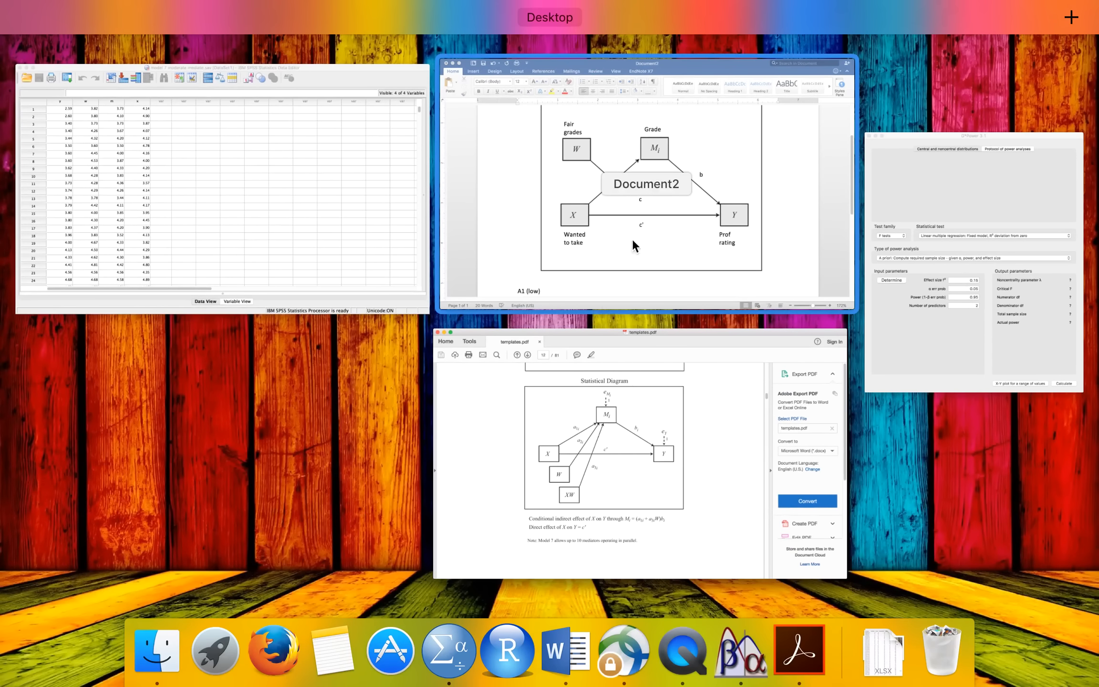
left_click(403, 300)
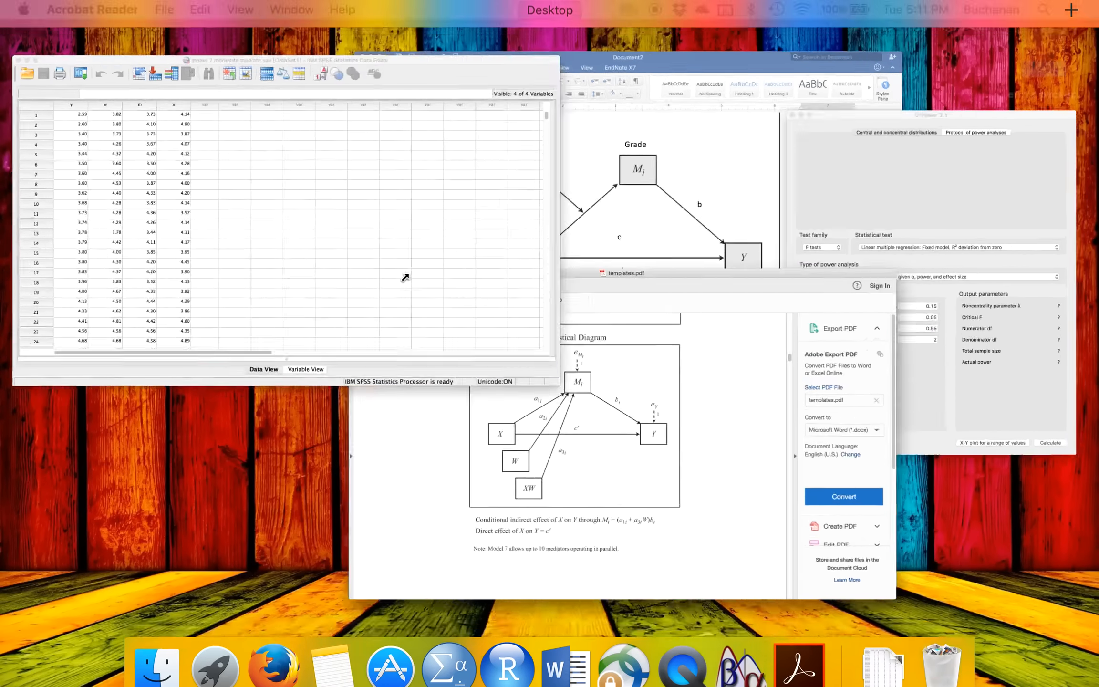
key("ctrl+Up")
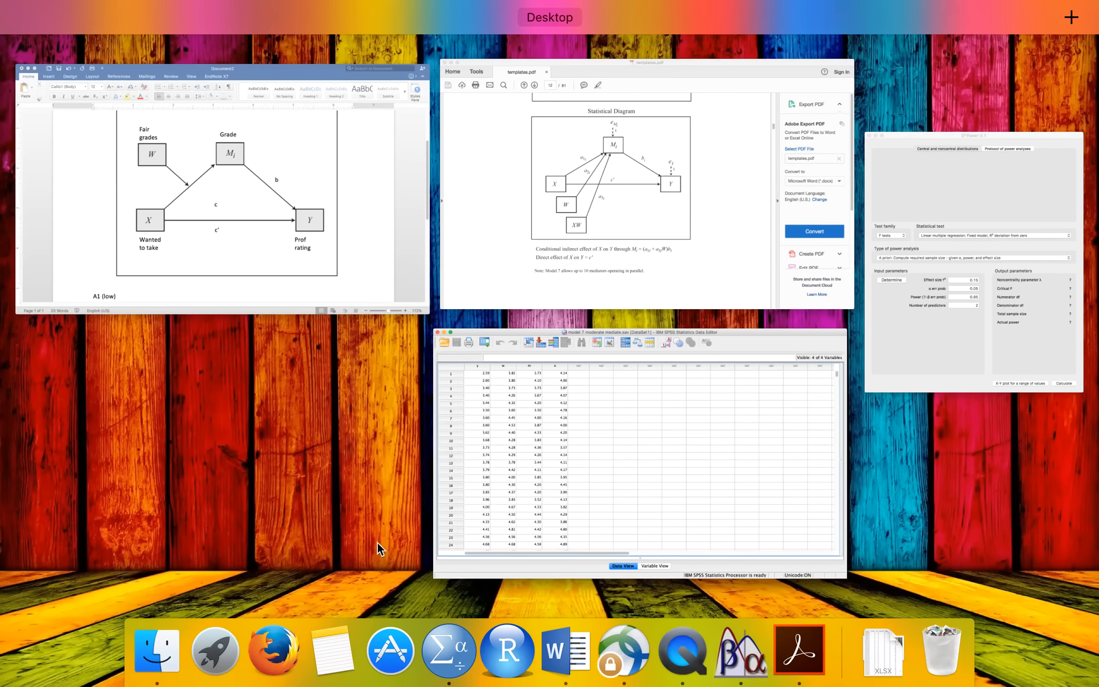
left_click(771, 285)
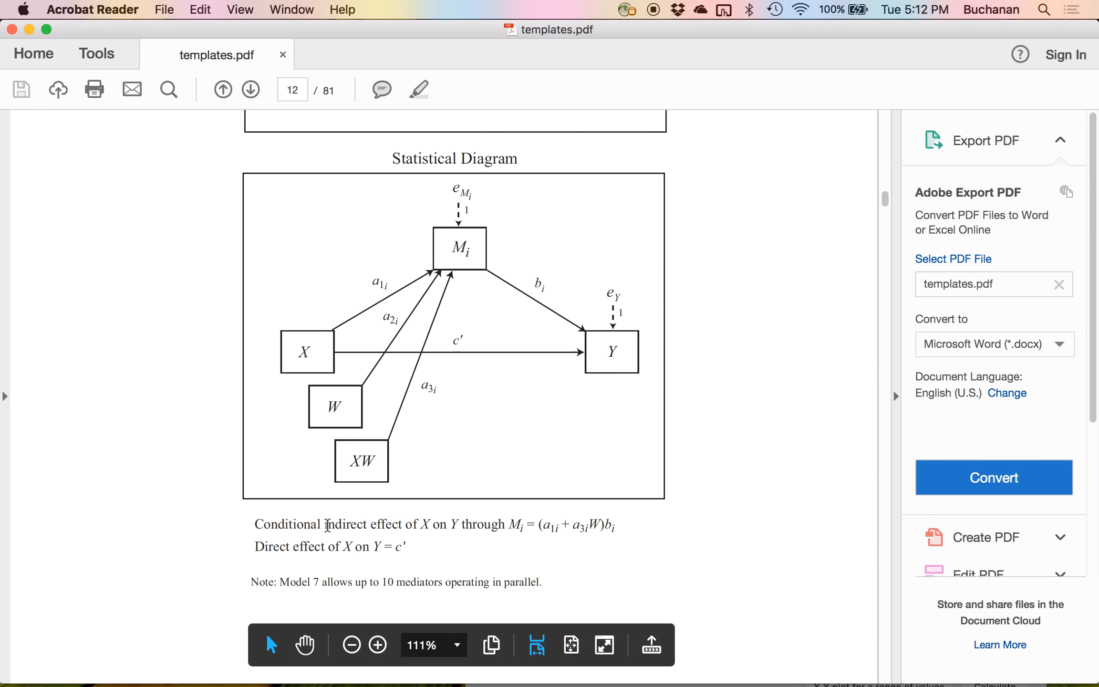
- Switch to the SPSS dataset and run the PROCESS regression as model 7 with outcome y, independent x, mediator m and moderator w
key("ctrl+Up")
left_click(453, 246)
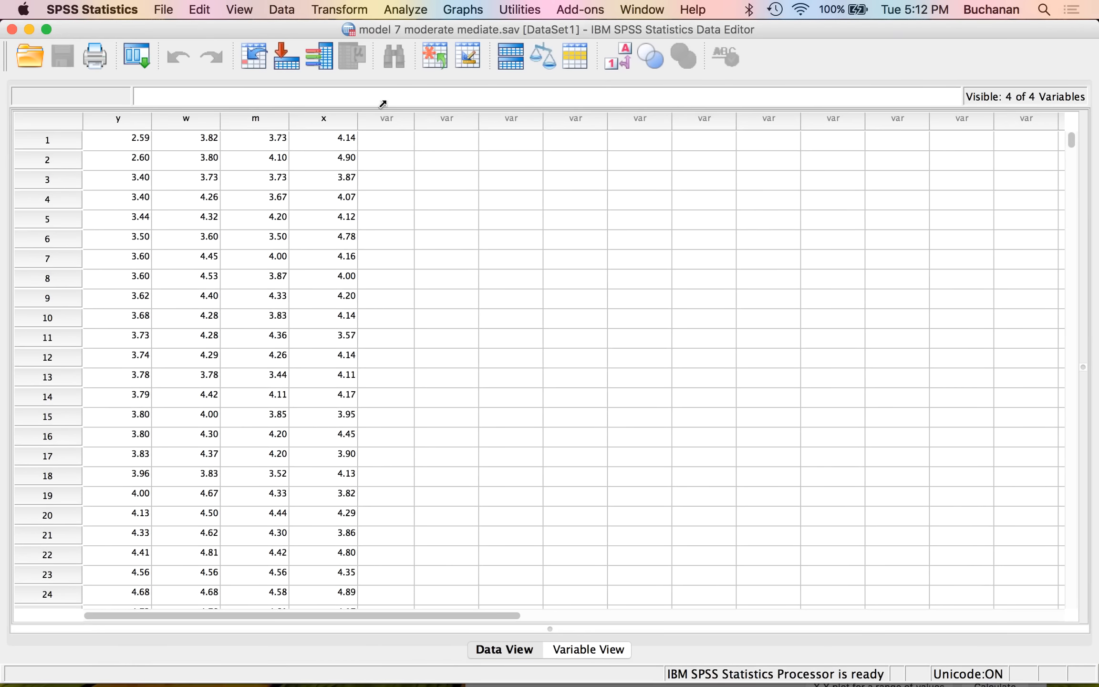
left_click(424, 11)
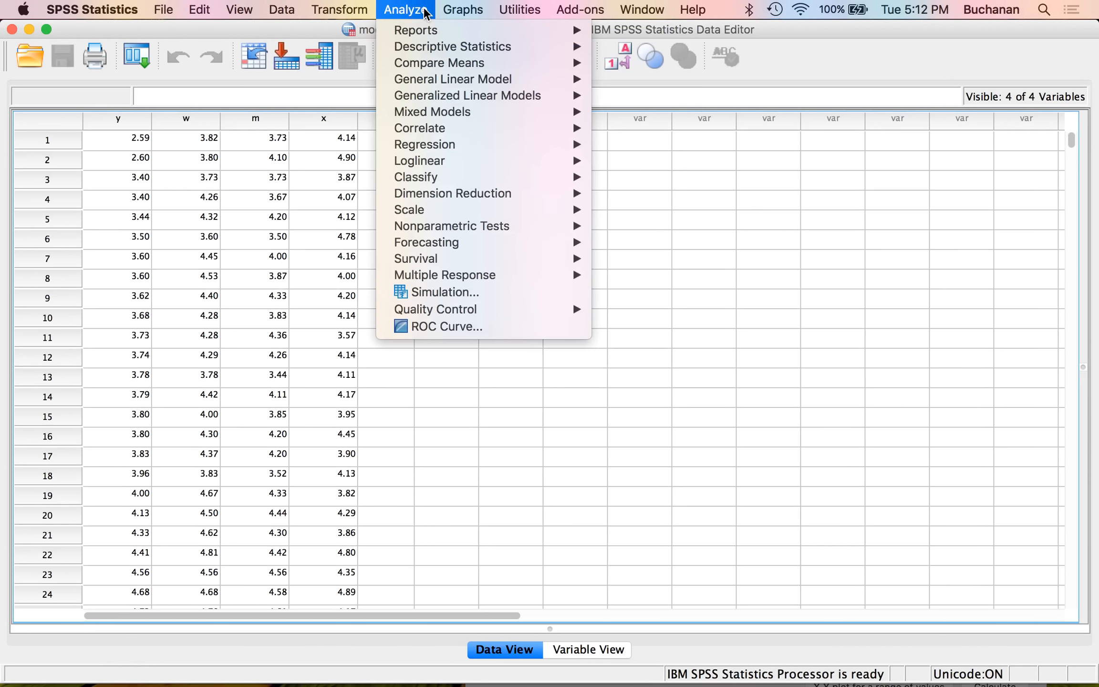
mouse_move(470, 151)
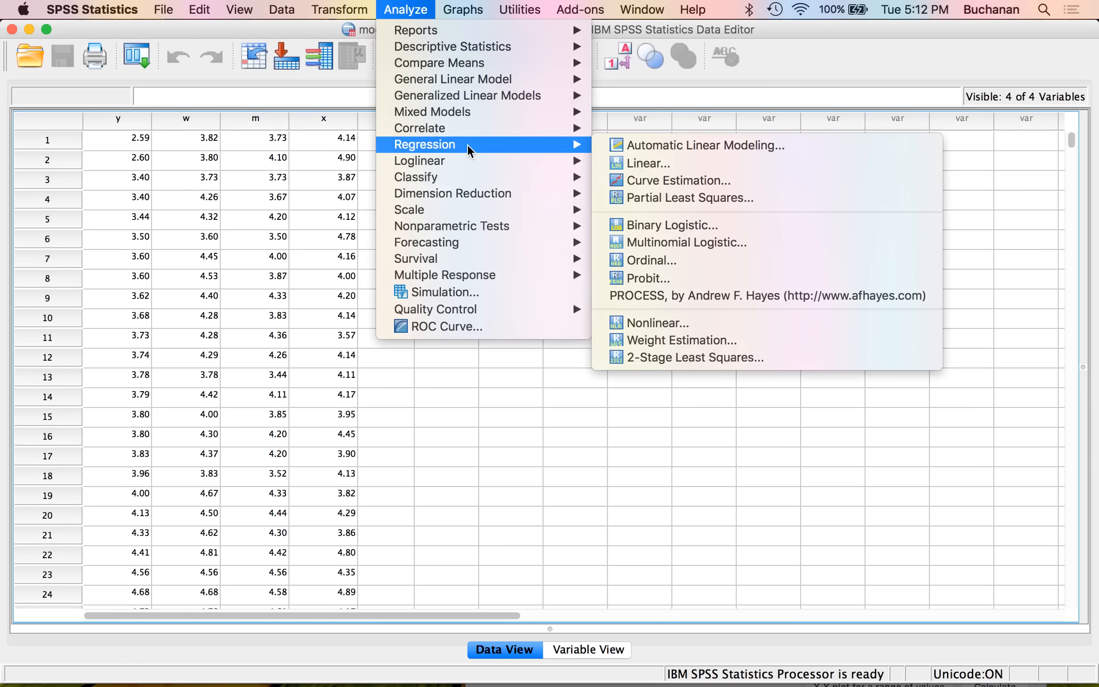
left_click(667, 295)
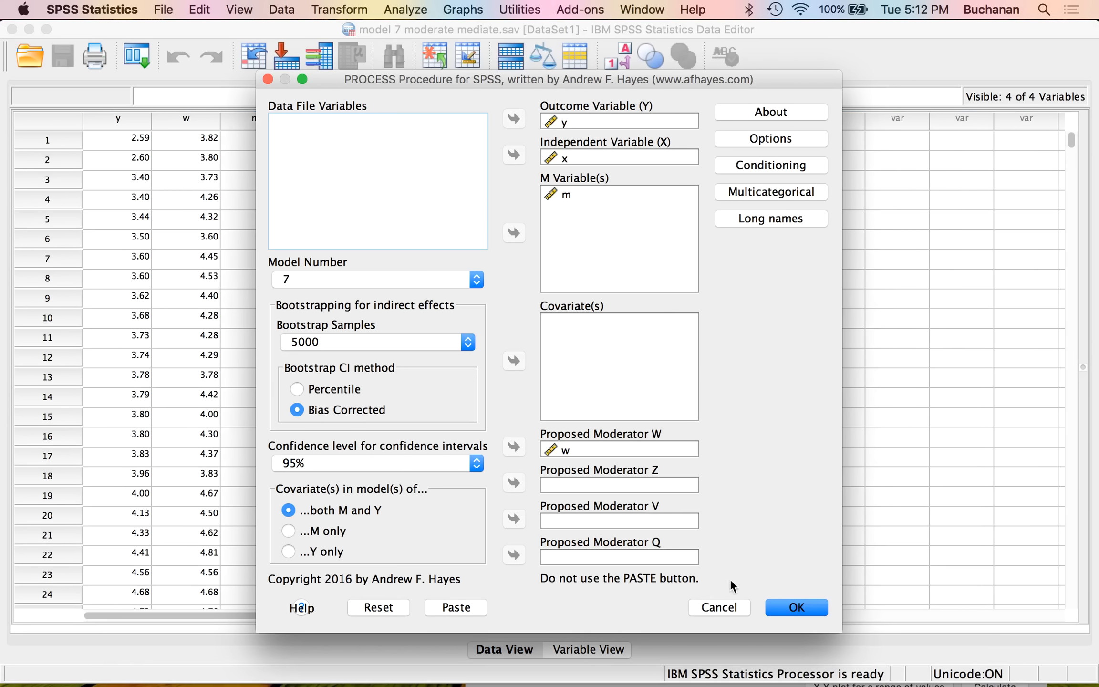
left_click(789, 606)
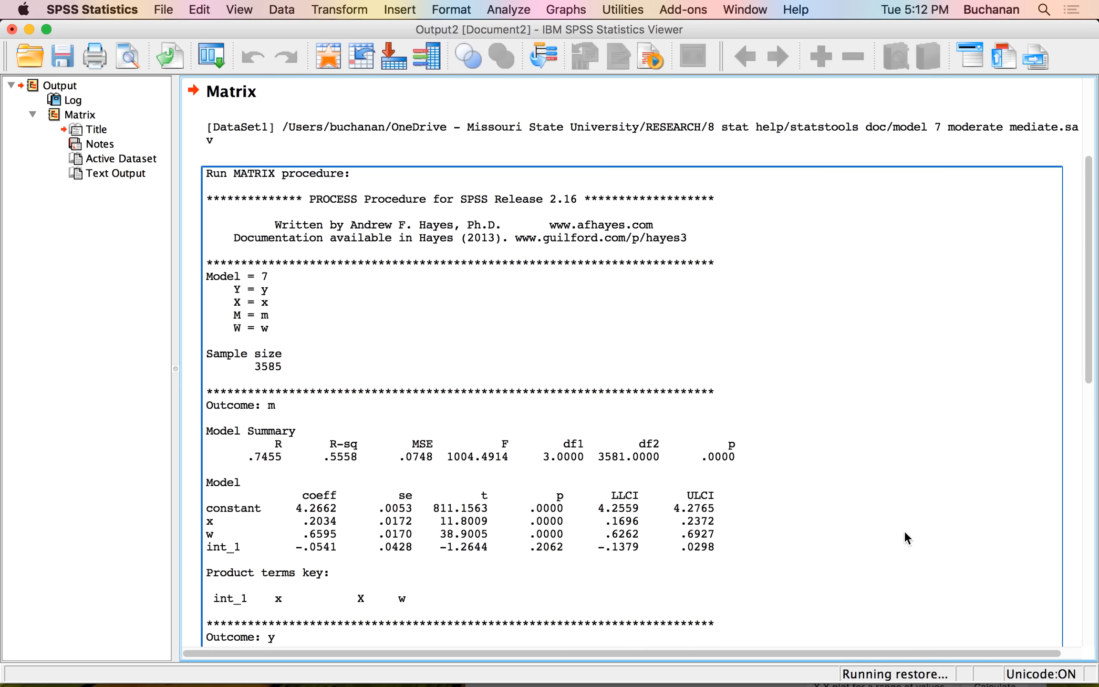
- Examine the PROCESS output, comparing the predictors in the models for outcomes m and y
scroll(688, 375, "up", 20)
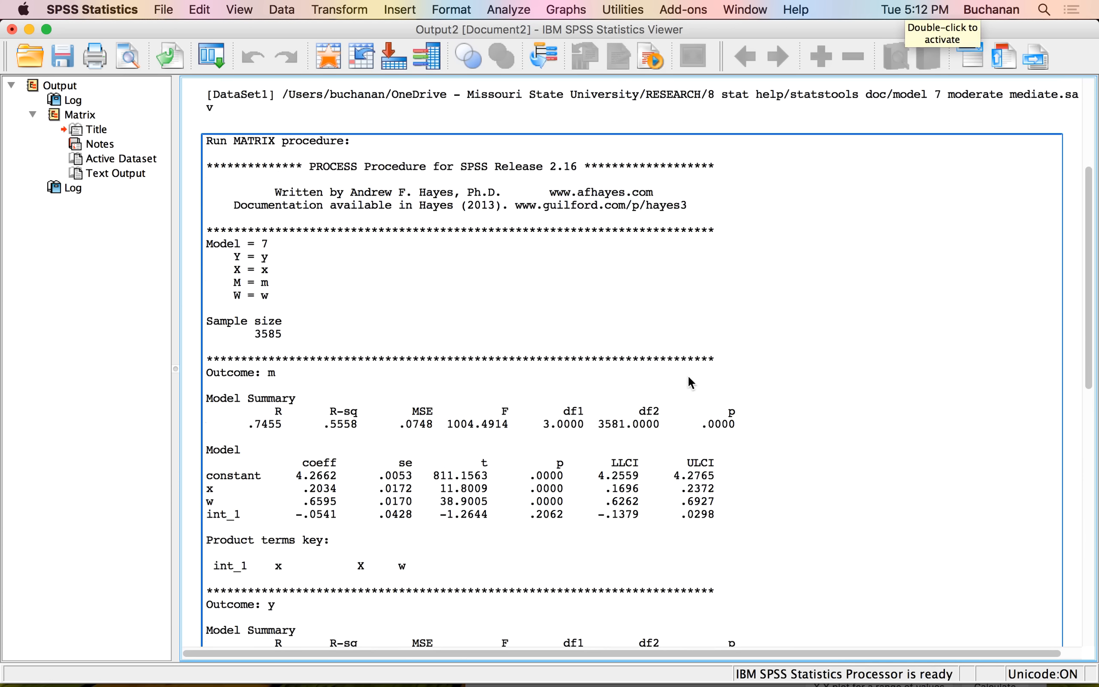
scroll(688, 378, "down", 10)
scroll(688, 378, "up", 2)
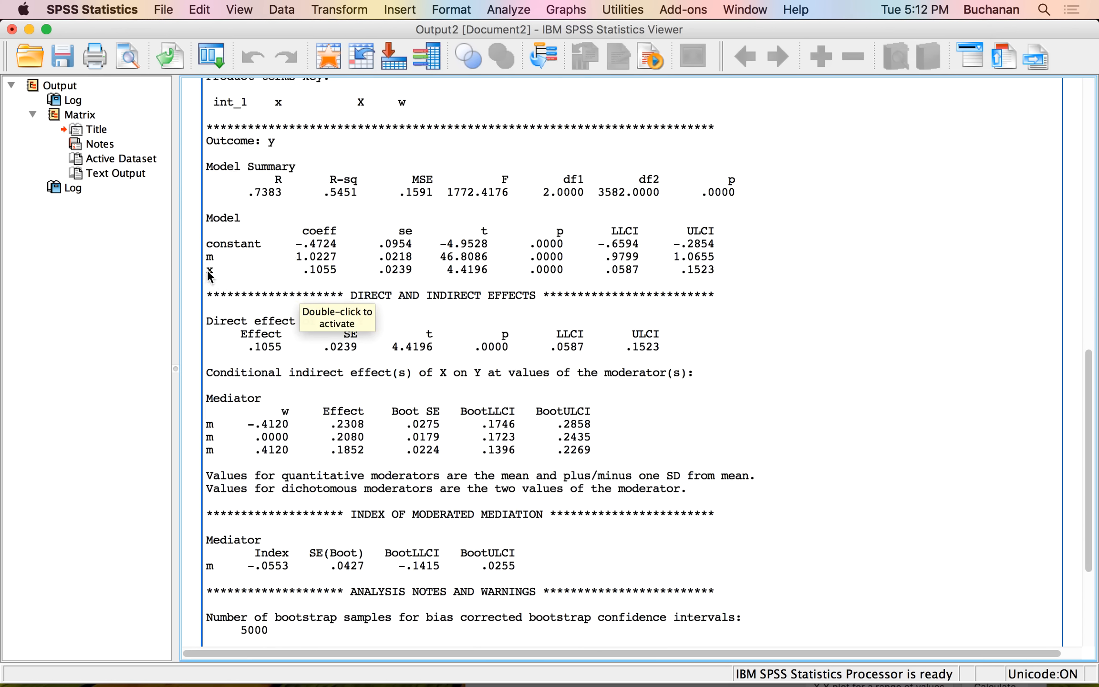
scroll(211, 258, "up", 5)
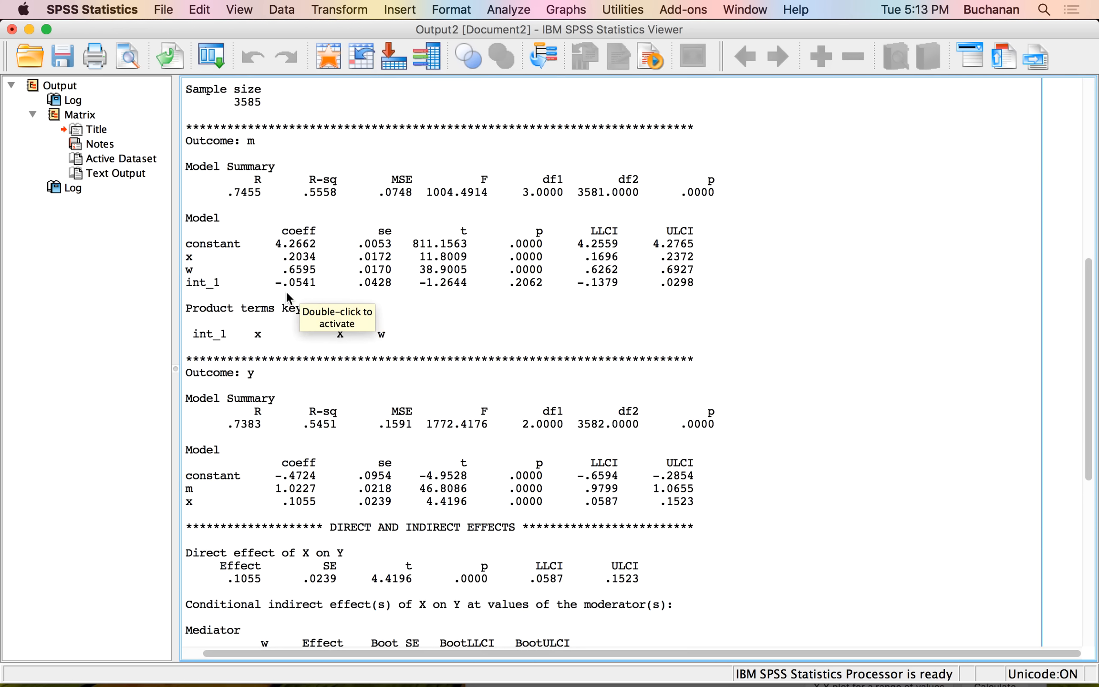
scroll(257, 426, "down", 5)
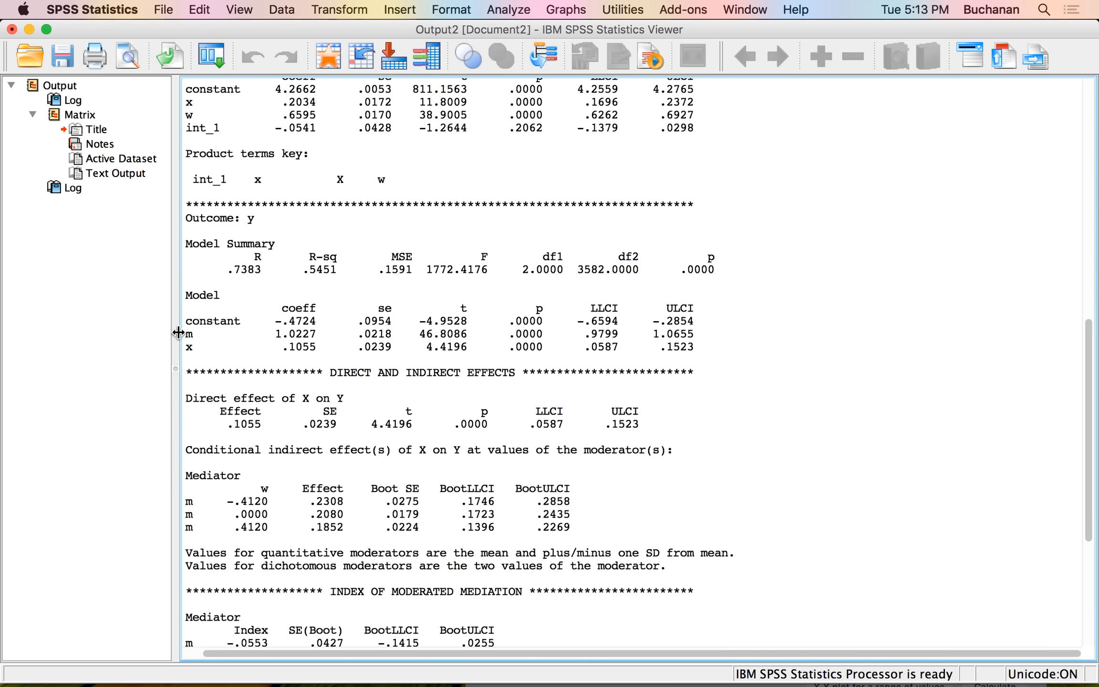
- Switch to G*Power, determine the effect size from a squared multiple correlation of .25 and transfer it to the main window
key("ctrl+Up")
left_click(981, 224)
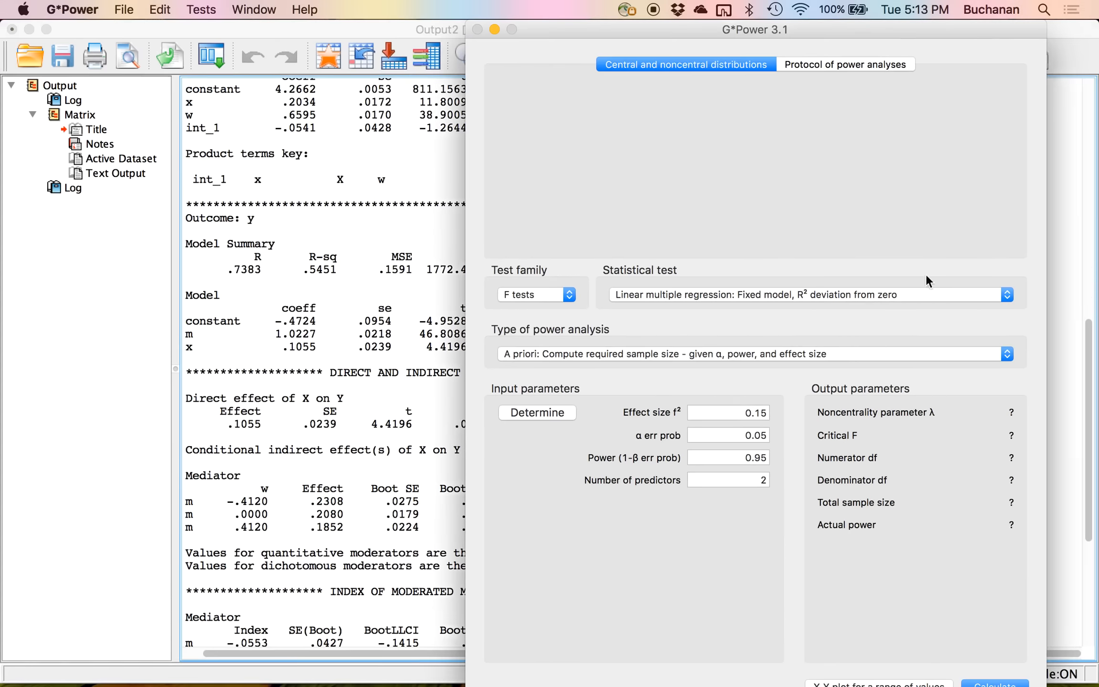
left_click(543, 417)
double_click(404, 452)
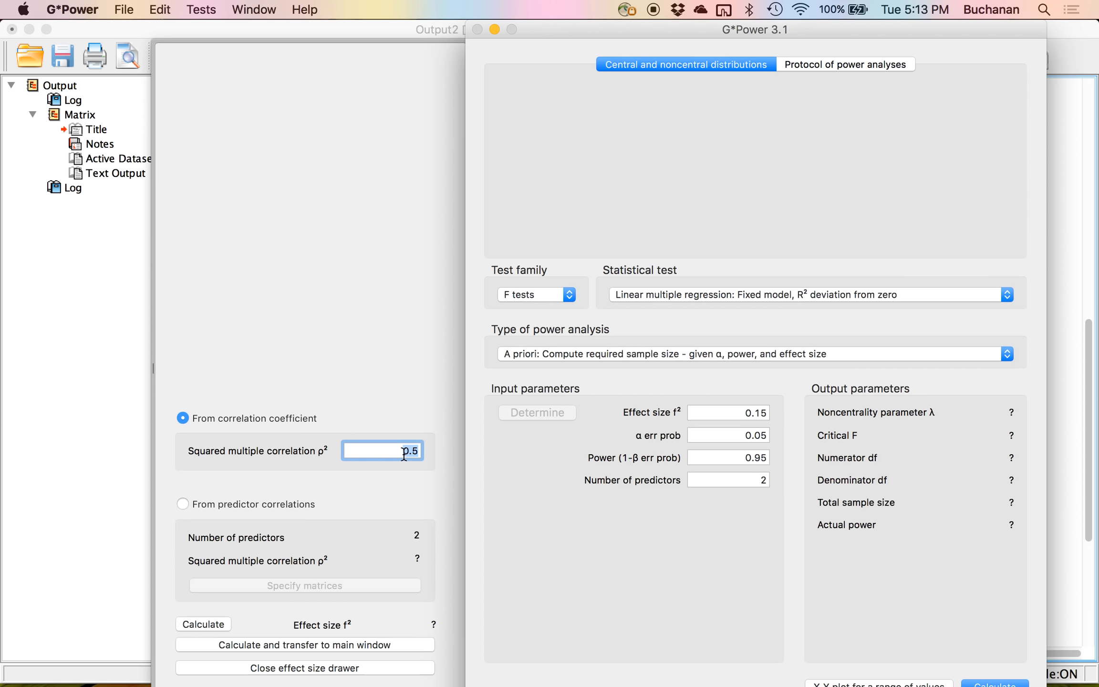
key("BackSpace")
type(".25")
left_click(265, 643)
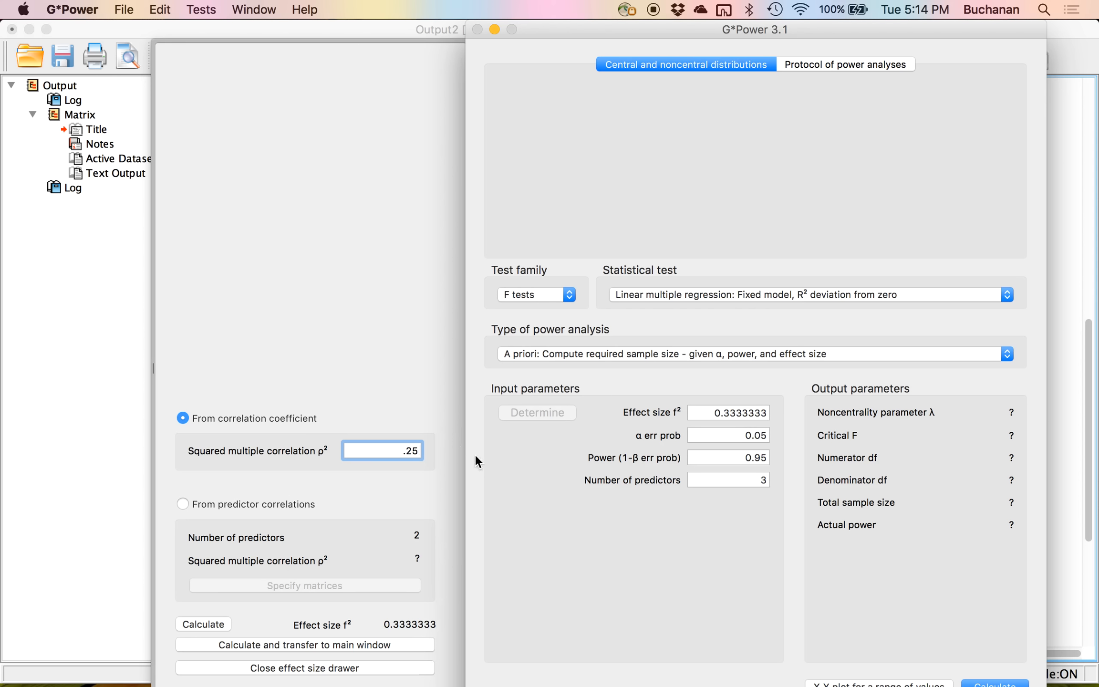
- Set the power to .80 and the number of predictors to 2, and calculate the required sample size
left_click(700, 446)
left_click(711, 438)
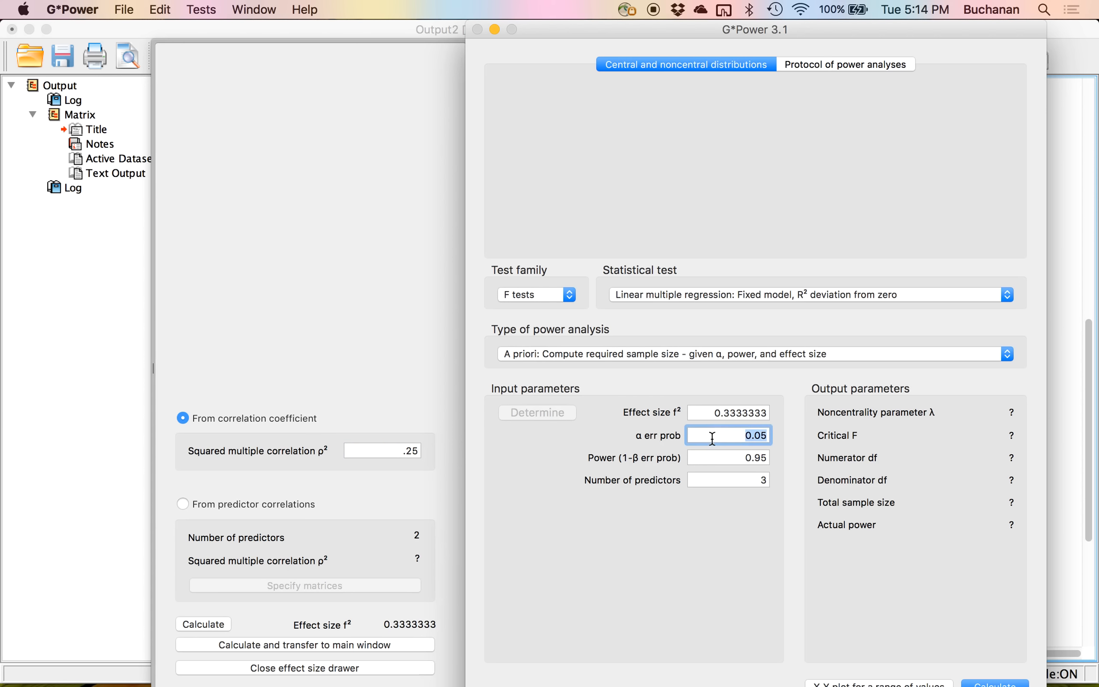
key("Tab")
type(".80")
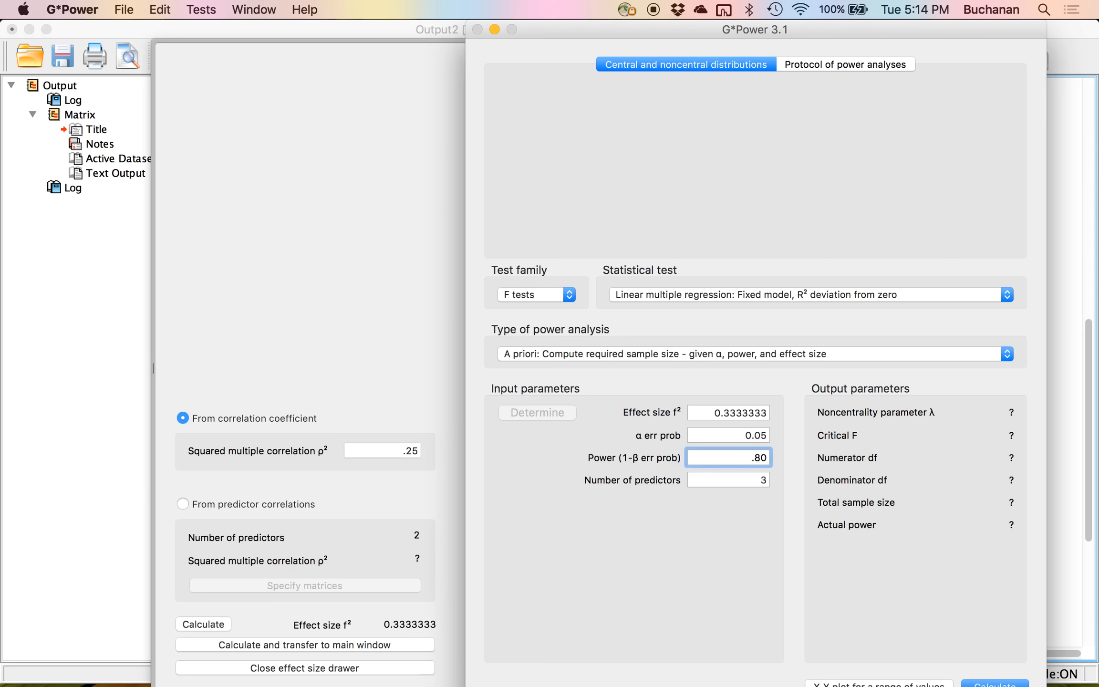
key("Tab")
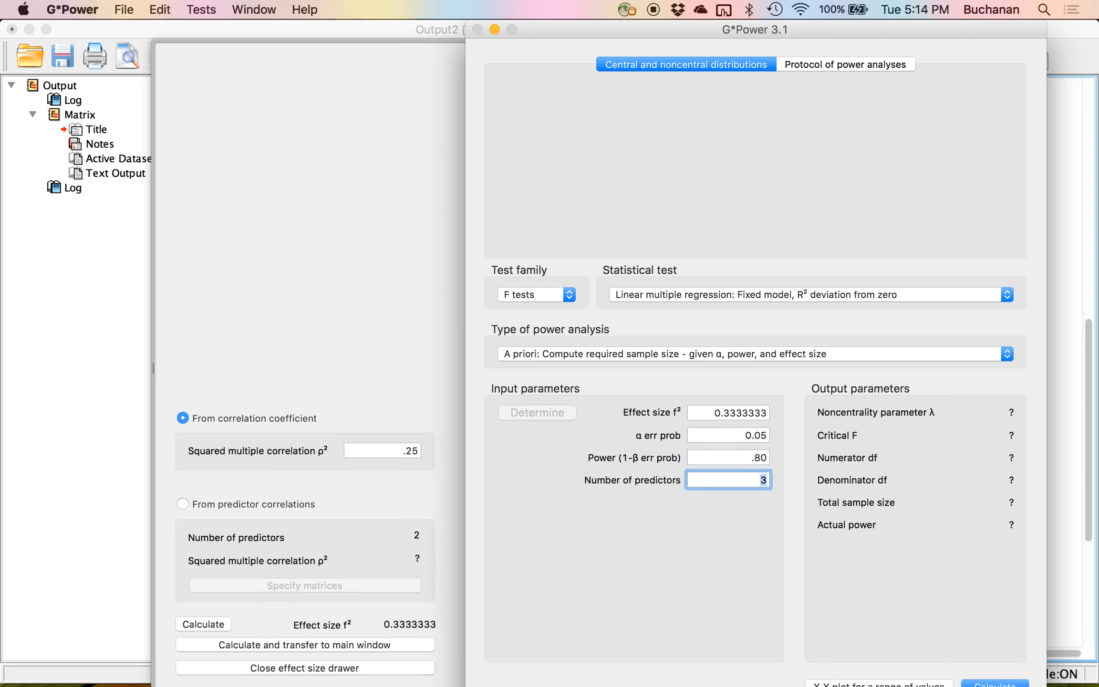
type("2")
key("Return")
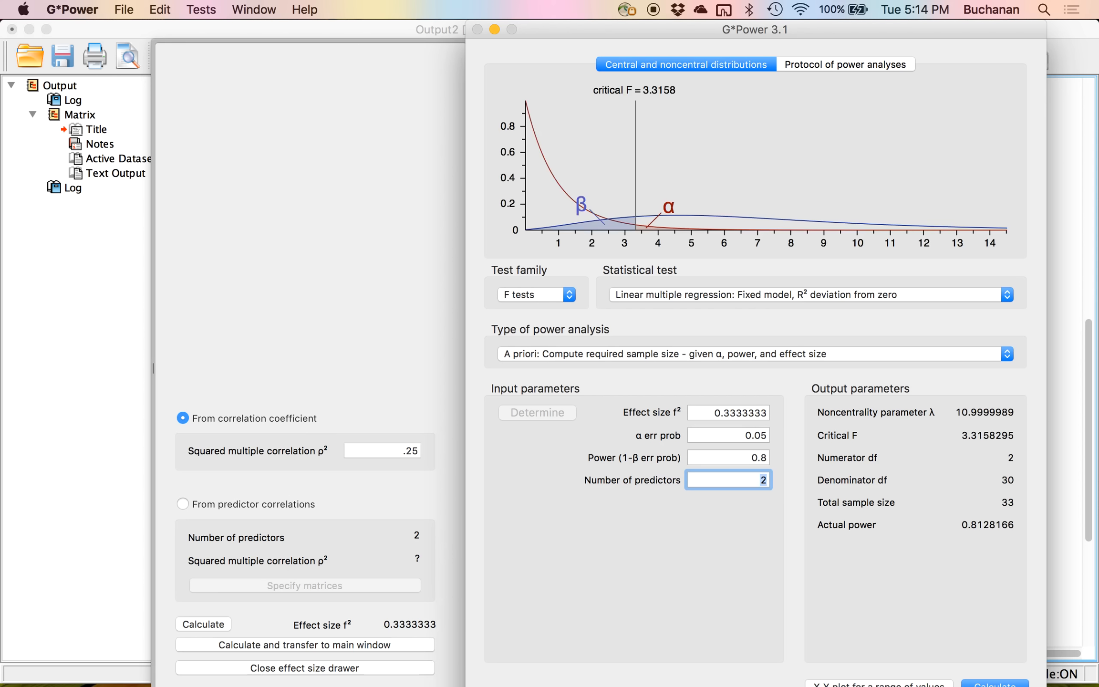
- Set the squared multiple correlation to .09, transfer the new effect size and calculate the required sample size with 3 predictors
double_click(411, 450)
key("BackSpace")
type(".09")
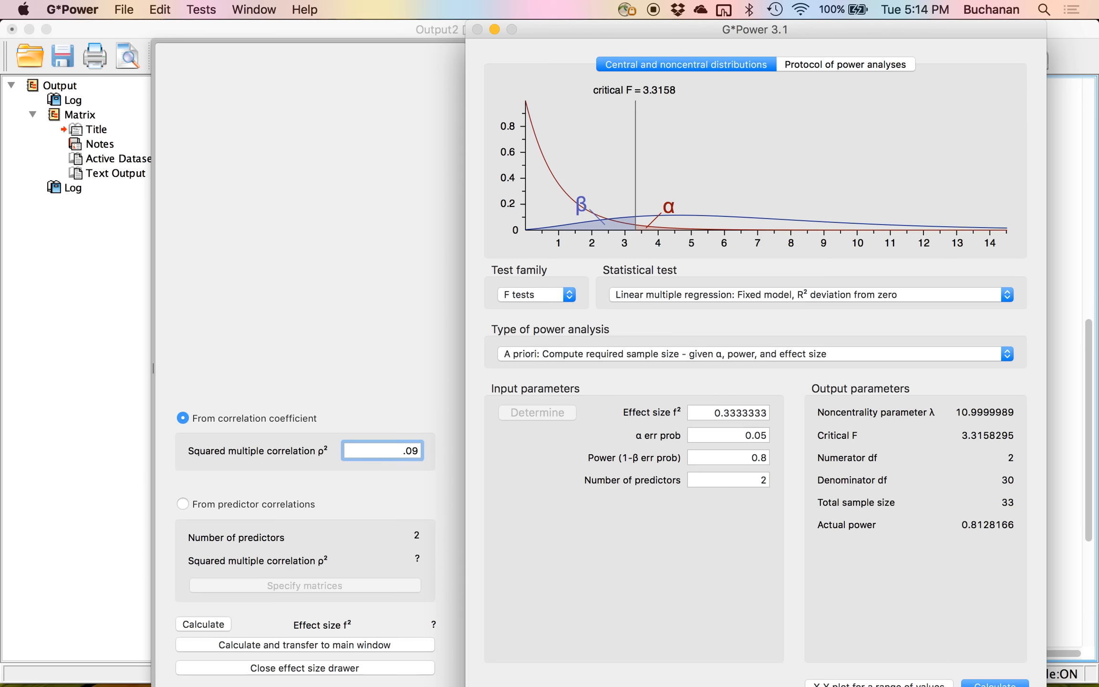
key("Return")
left_click(333, 644)
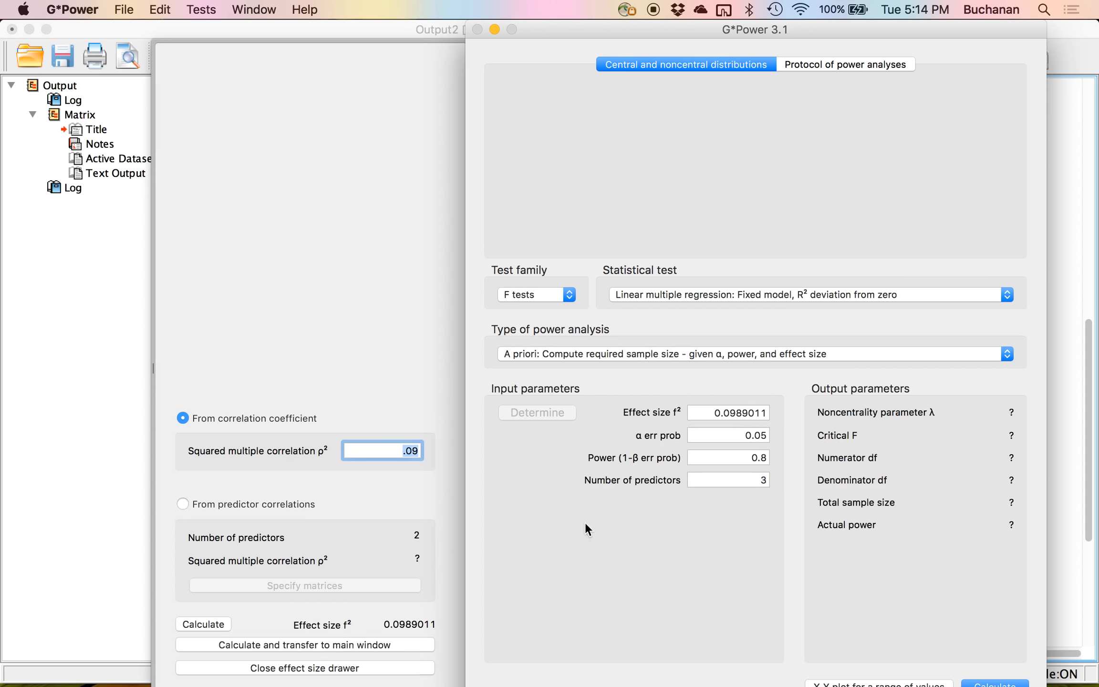
left_click(738, 437)
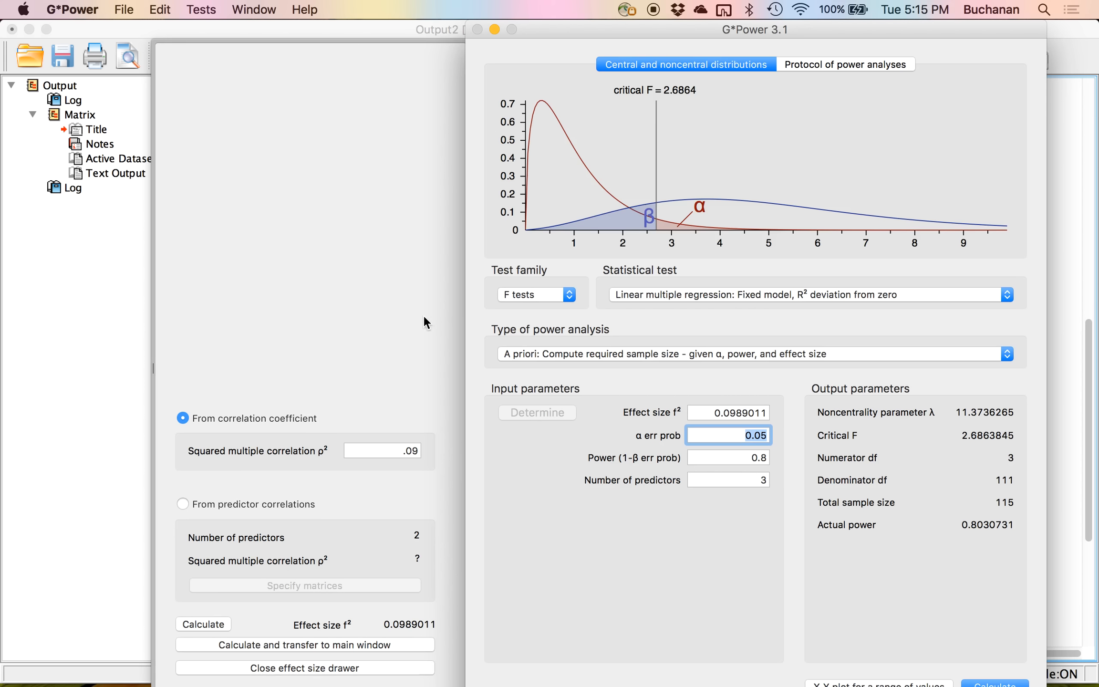
- Switch back to SPSS Statistics, close the PROCESS output without saving it and return to the dataset
key("super+Tab")
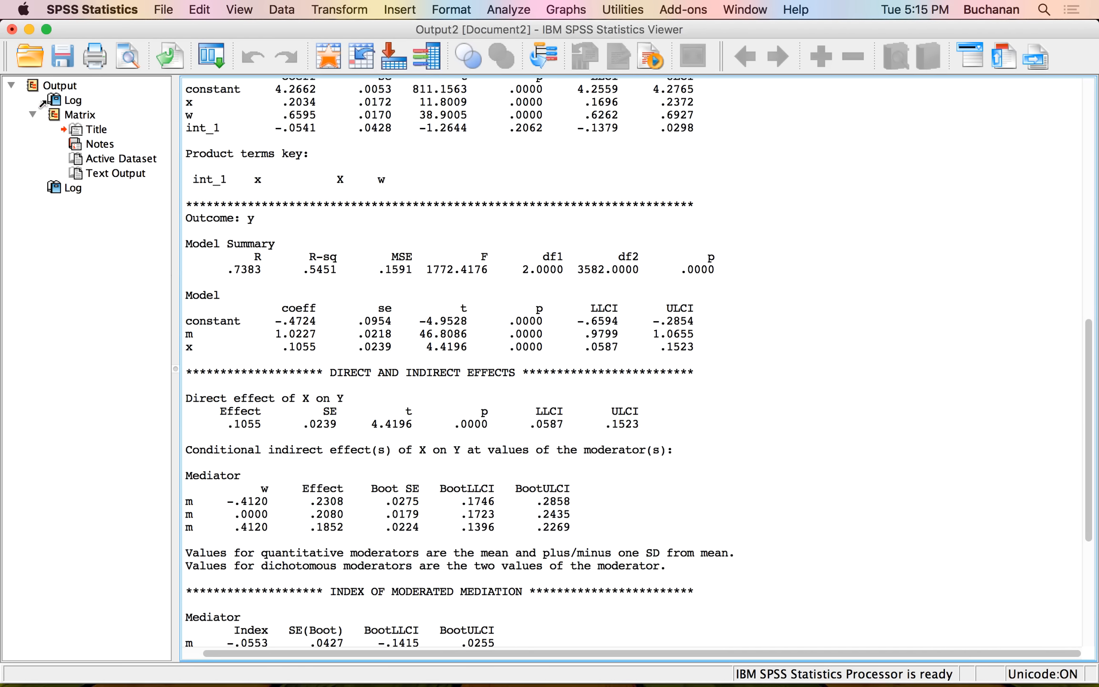
left_click(12, 30)
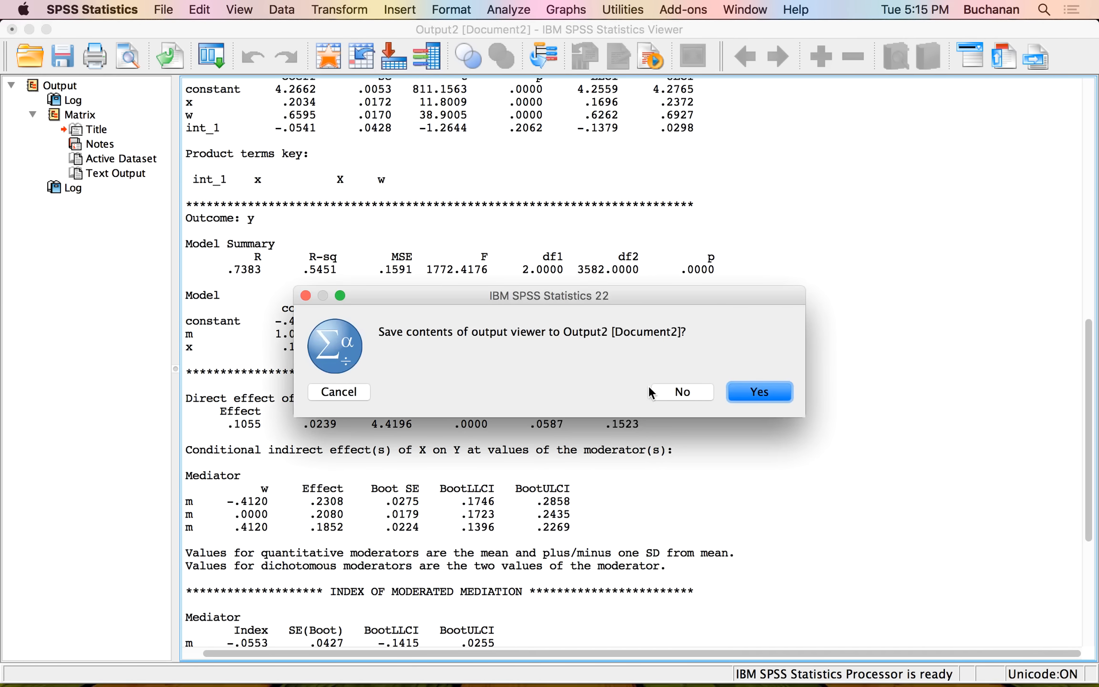
left_click(667, 389)
left_click(194, 219)
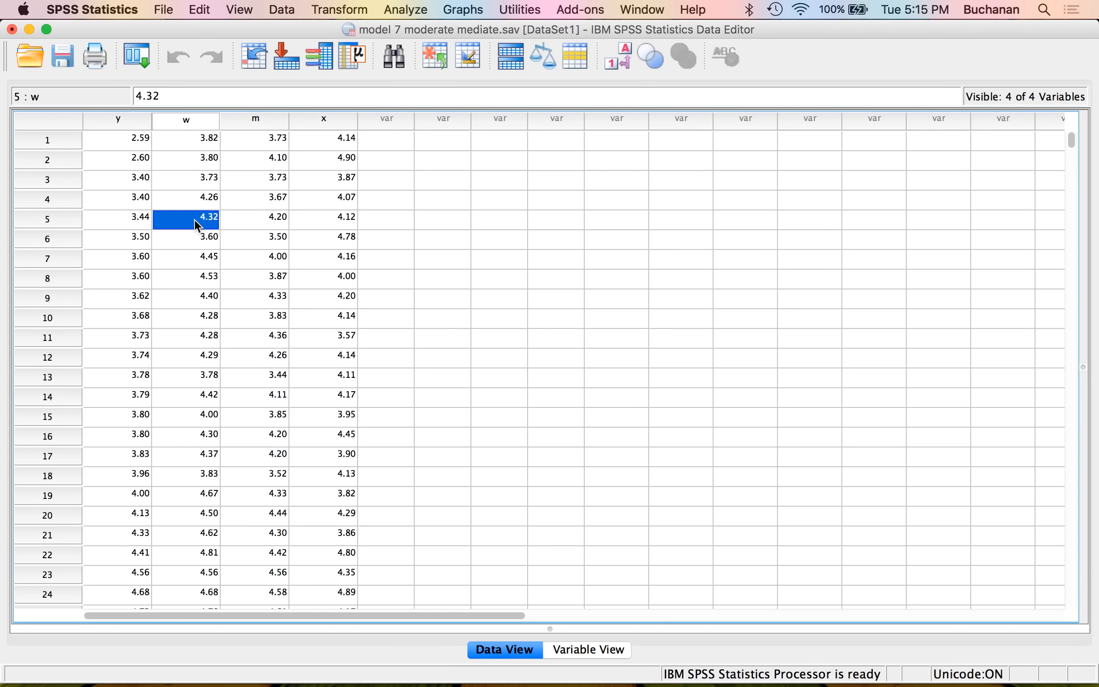
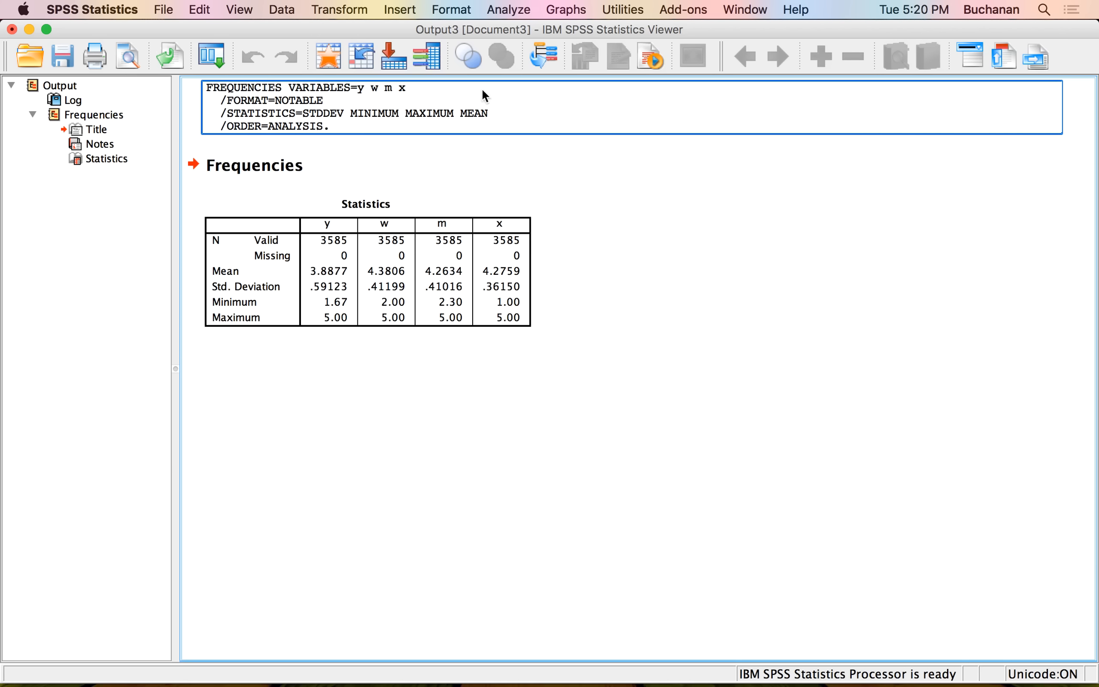
- Start computing a new variable with random as the target variable name
left_click(339, 9)
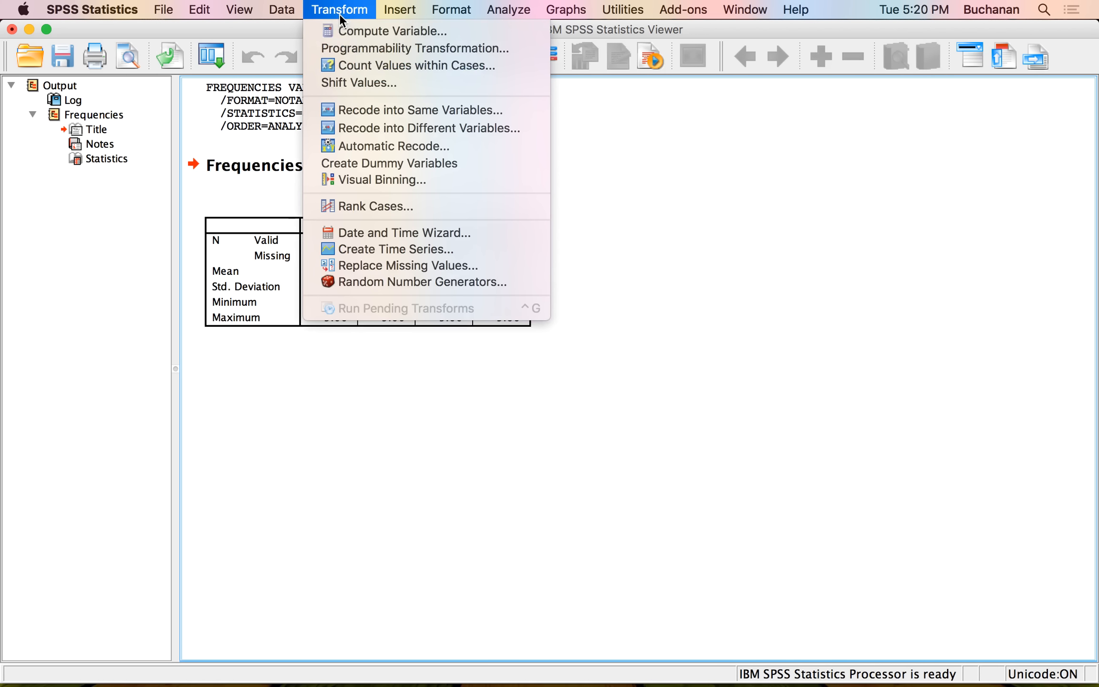
left_click(352, 30)
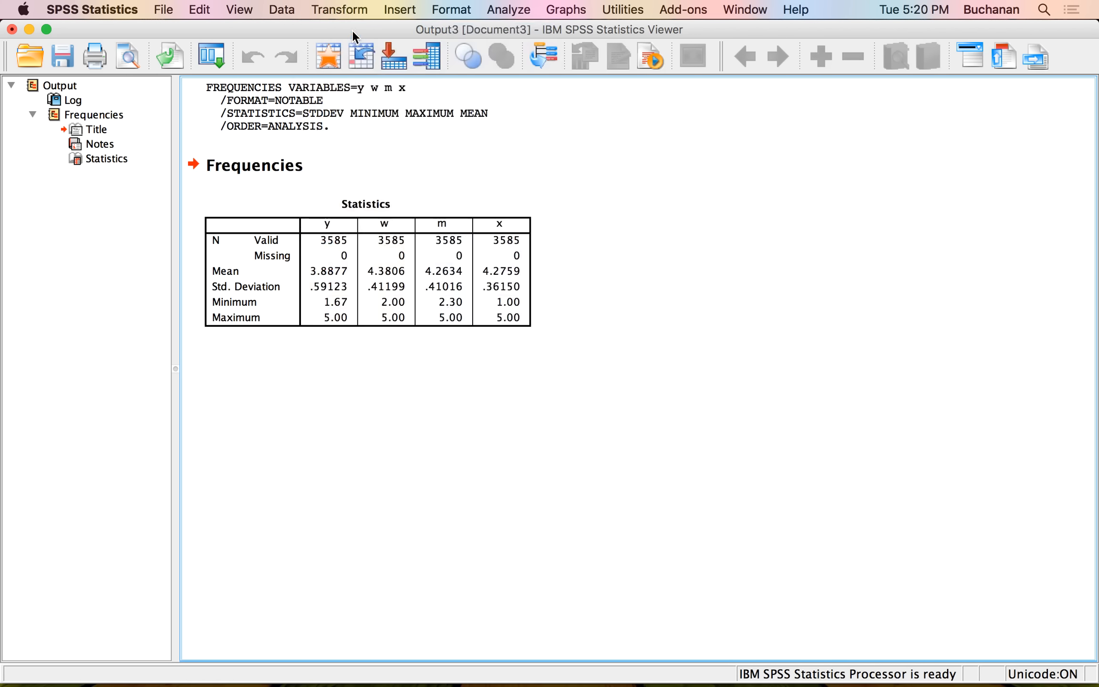
type("random")
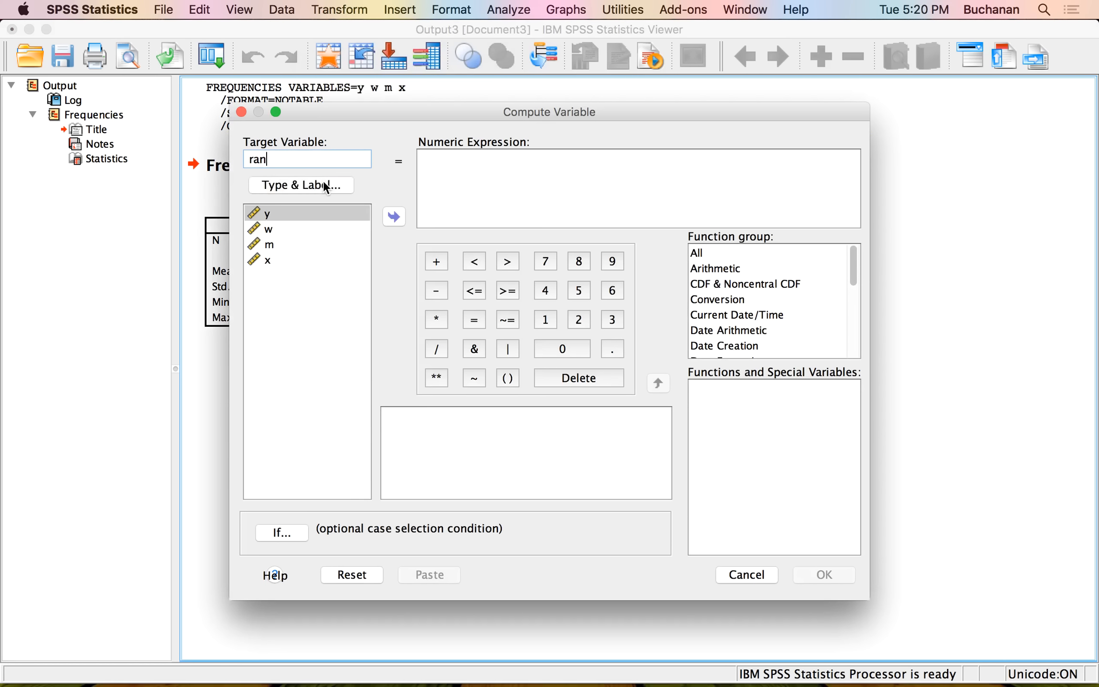
- Define the numeric expression as the random-number function RV.CHISQ(7) and compute the variable
left_click(486, 192)
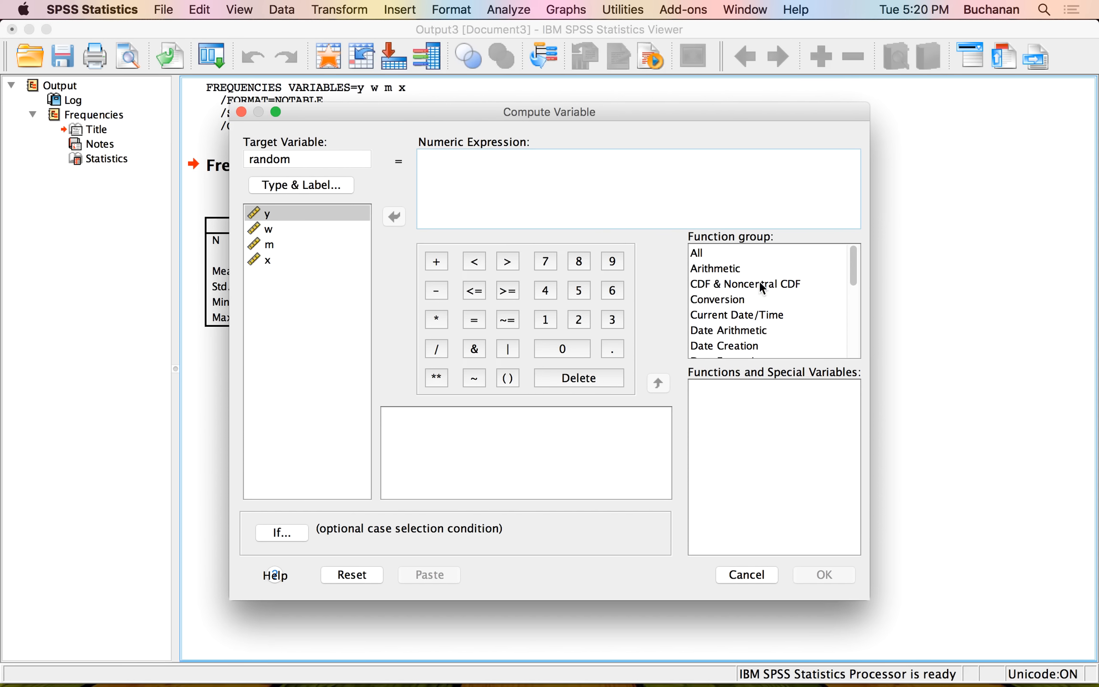
left_click(744, 346)
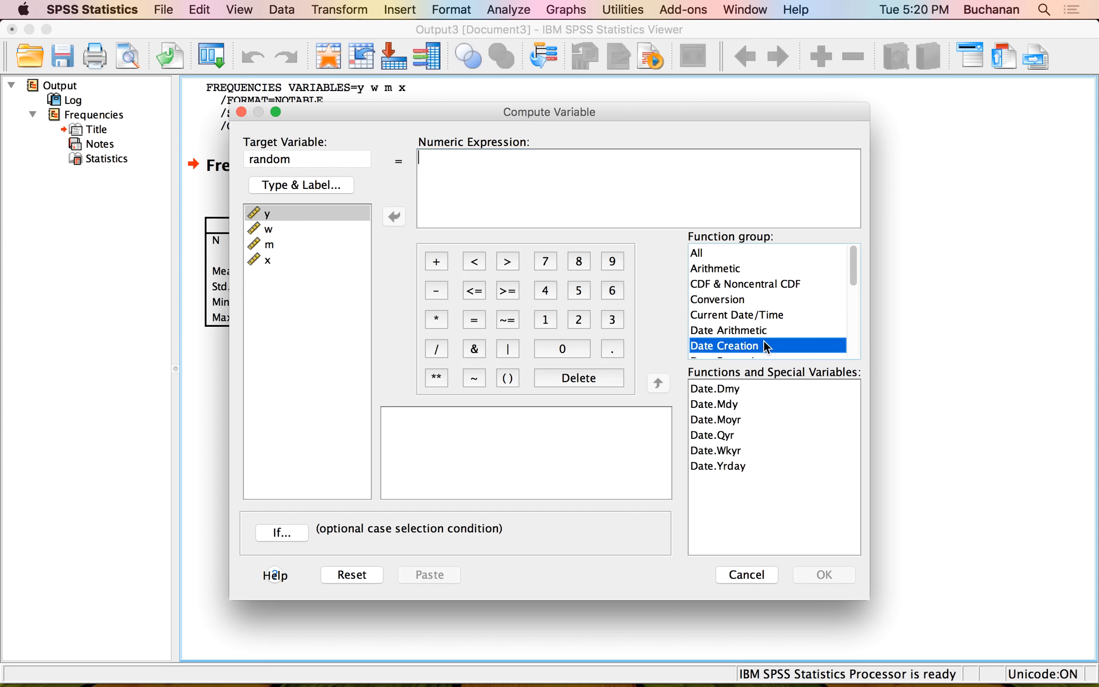
key("Down")
key("Down")
key("Down")
key("Down")
key("Down")
key("Down")
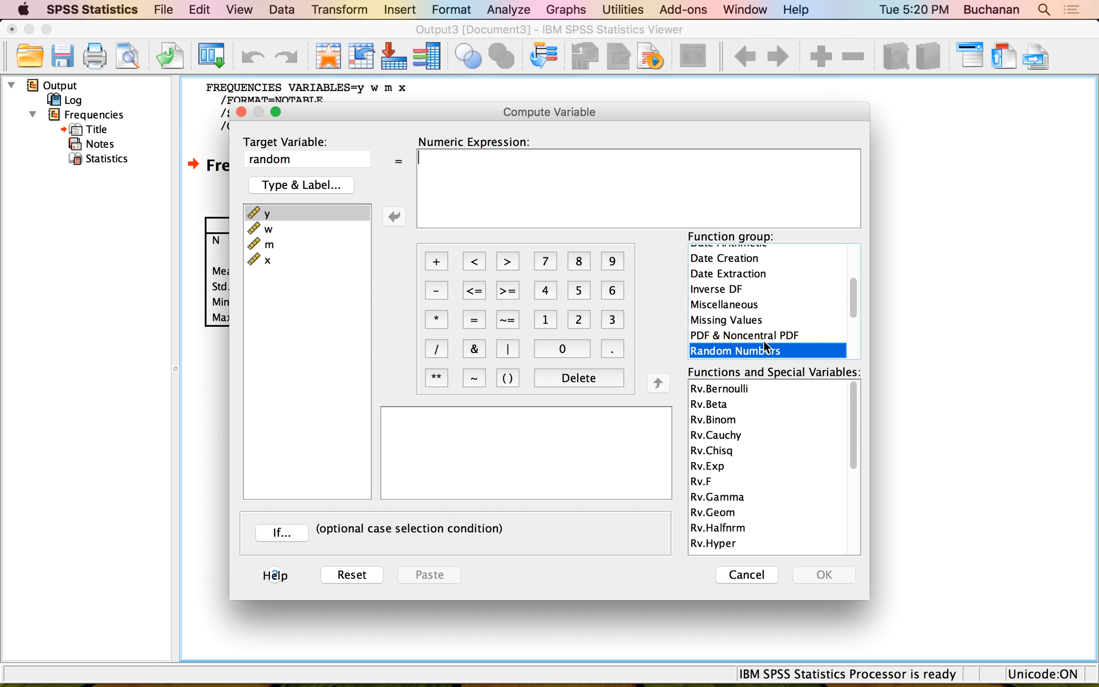
double_click(710, 452)
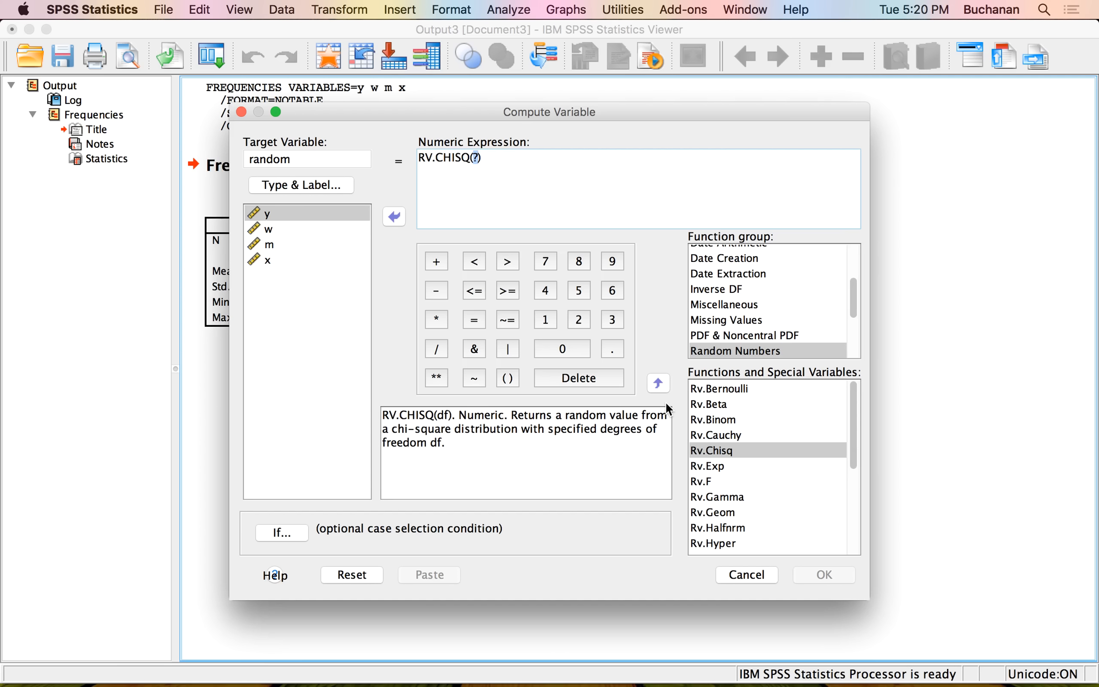
type("7")
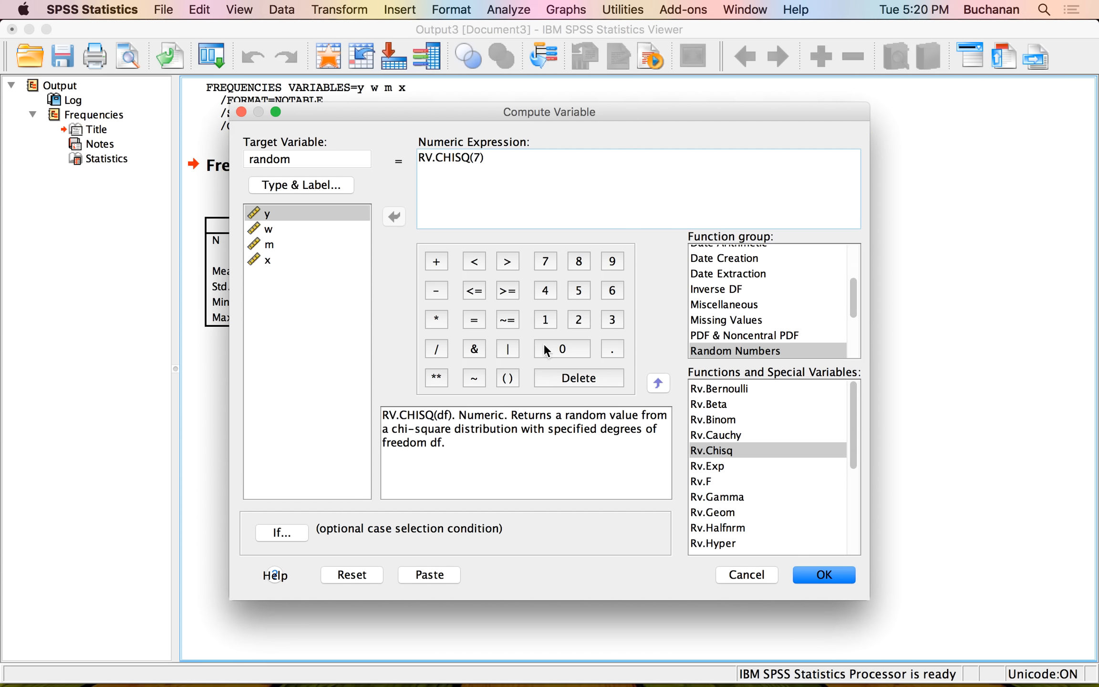
left_click(825, 577)
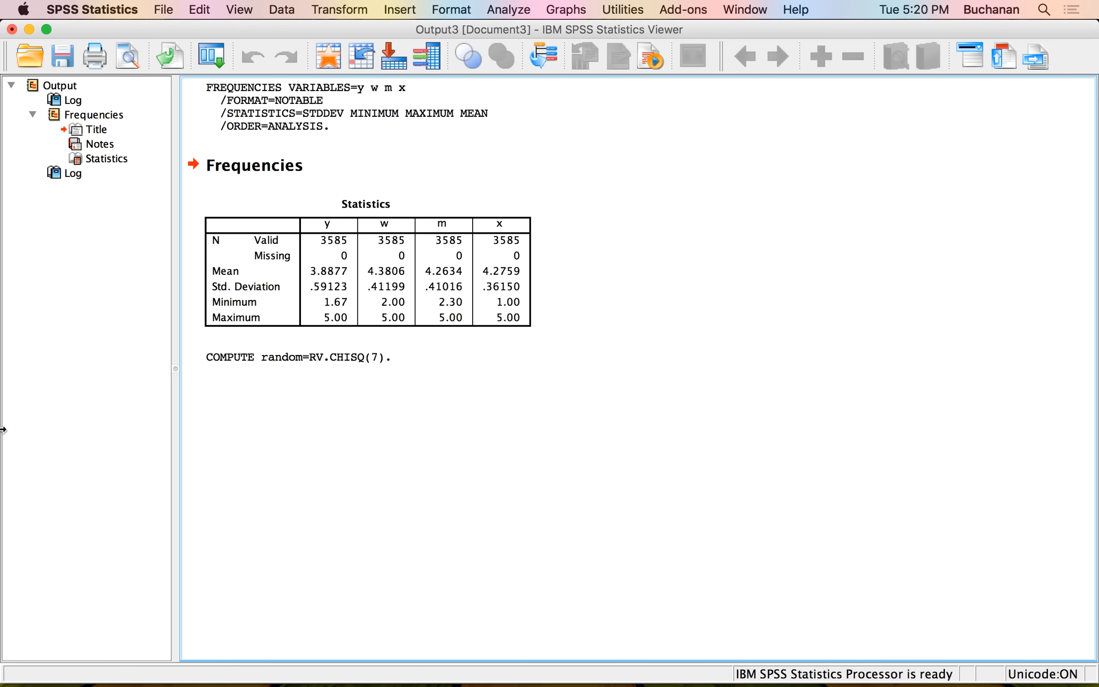
- Return to the dataset containing the computed random variable and save the data file
key("ctrl+Up")
left_click(471, 388)
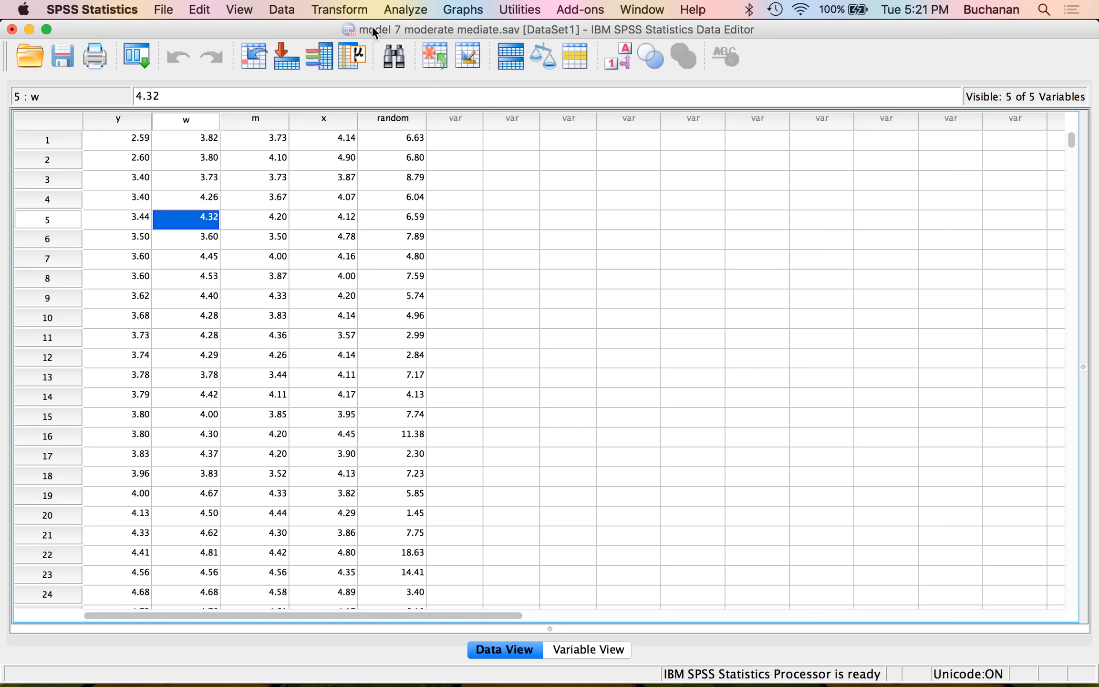
key("super+s")
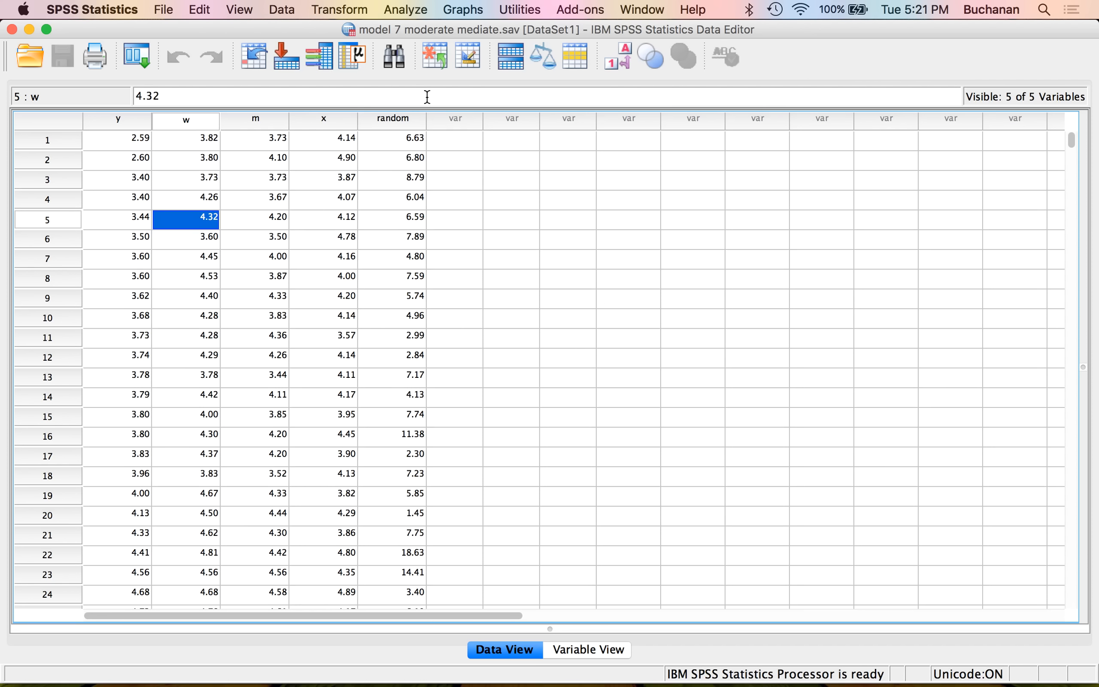
- Set up a linear regression with random as the dependent variable and y, w, m and x as independents
left_click(410, 9)
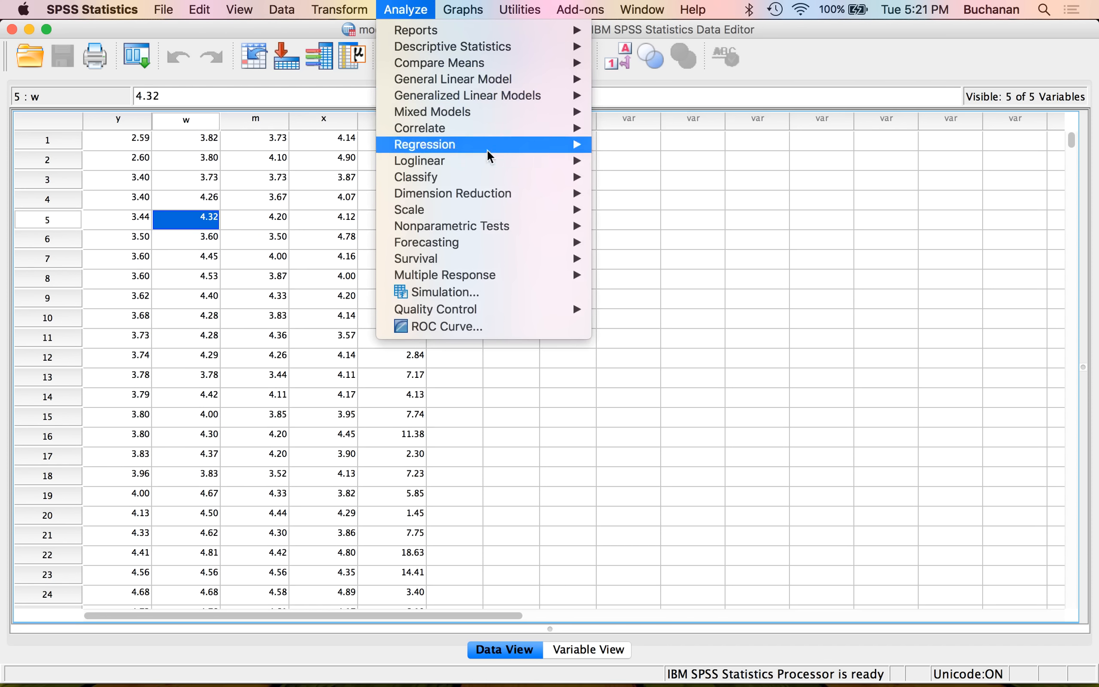
mouse_move(531, 144)
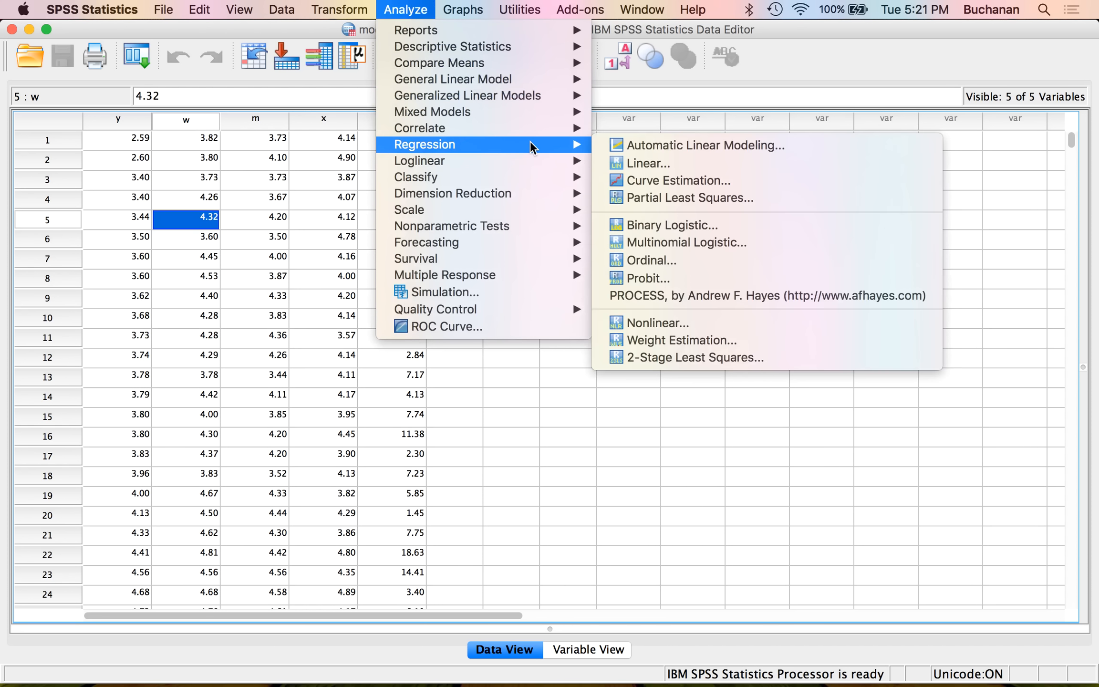
left_click(628, 162)
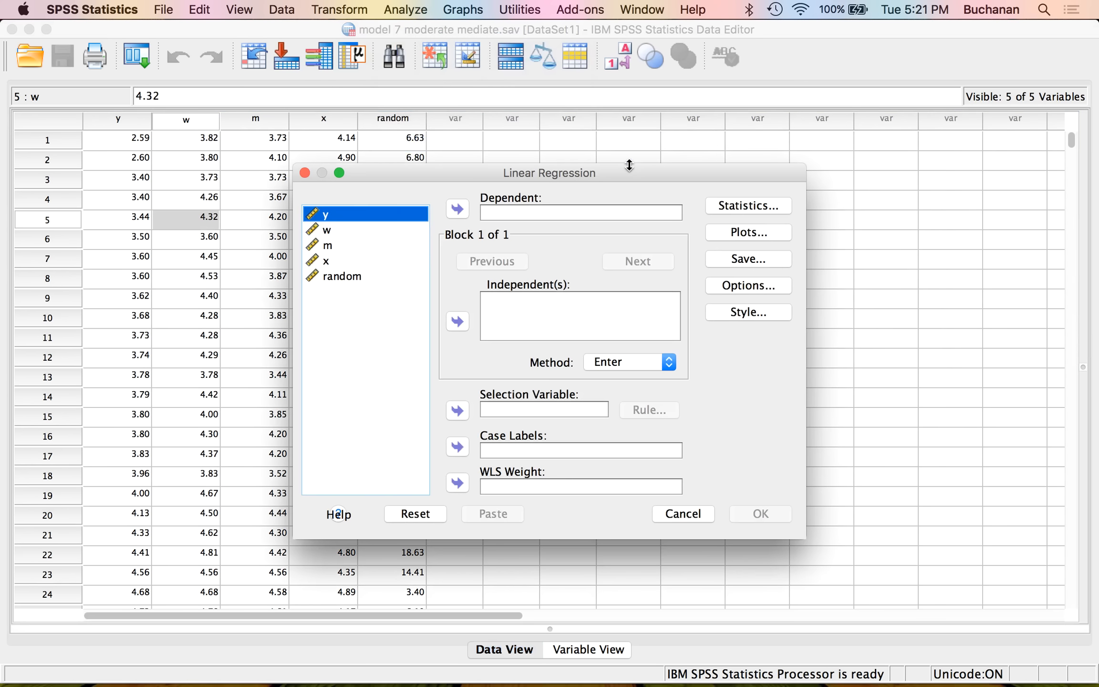
left_click(358, 282)
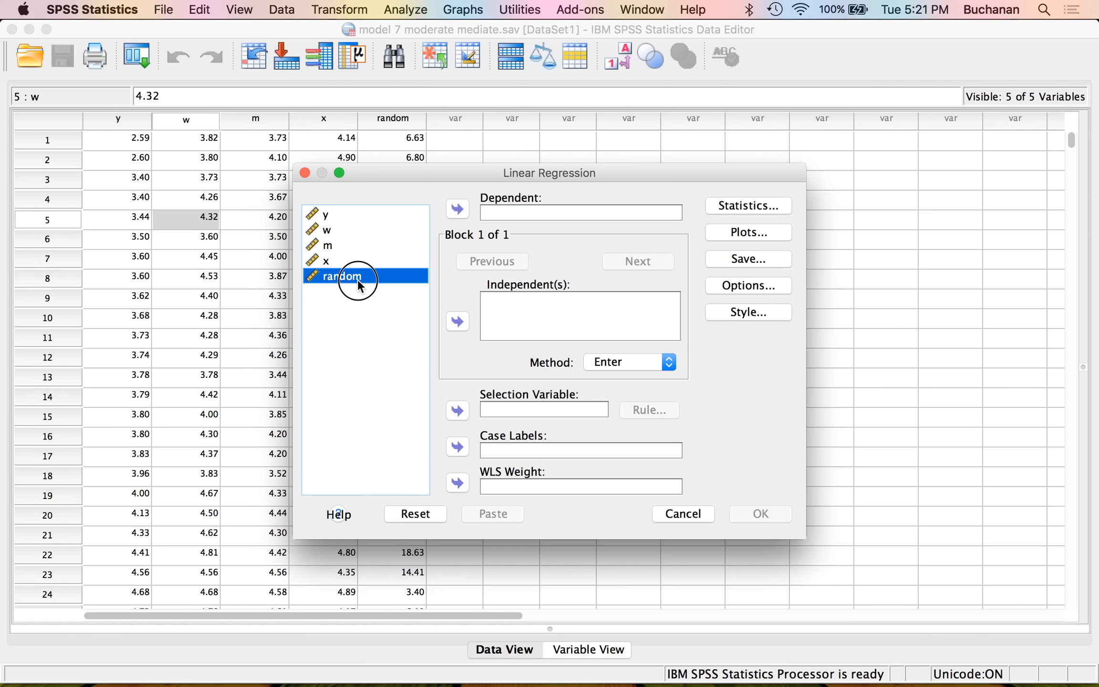
left_click(457, 210)
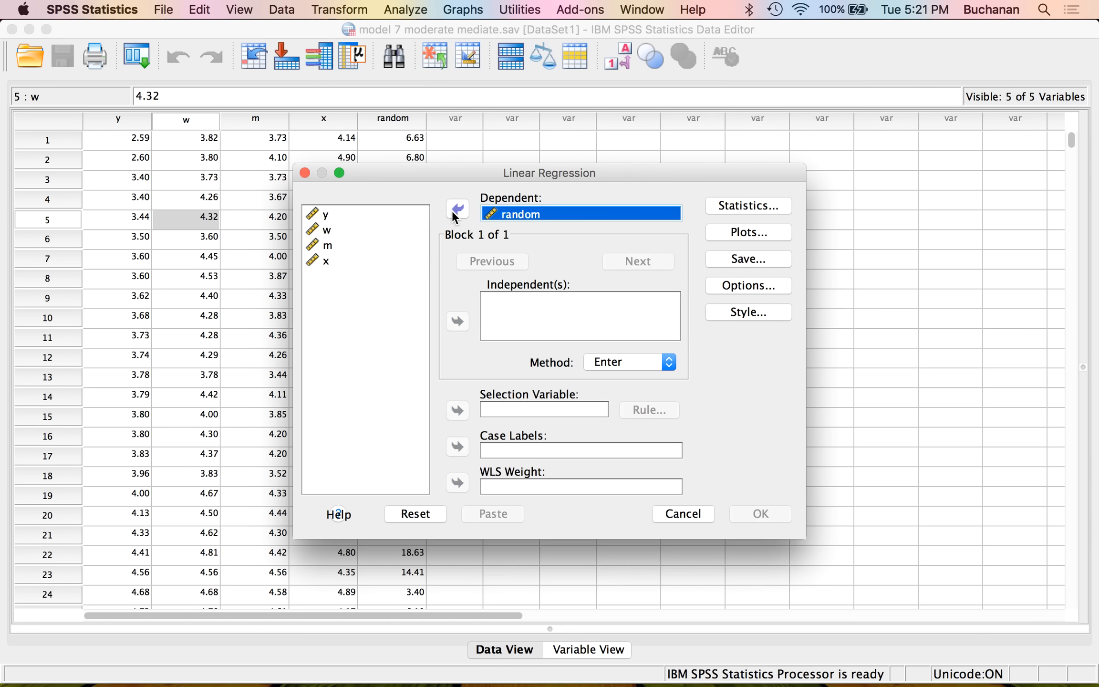
left_click(352, 271)
left_click_drag(350, 260, 336, 214)
left_click(458, 317)
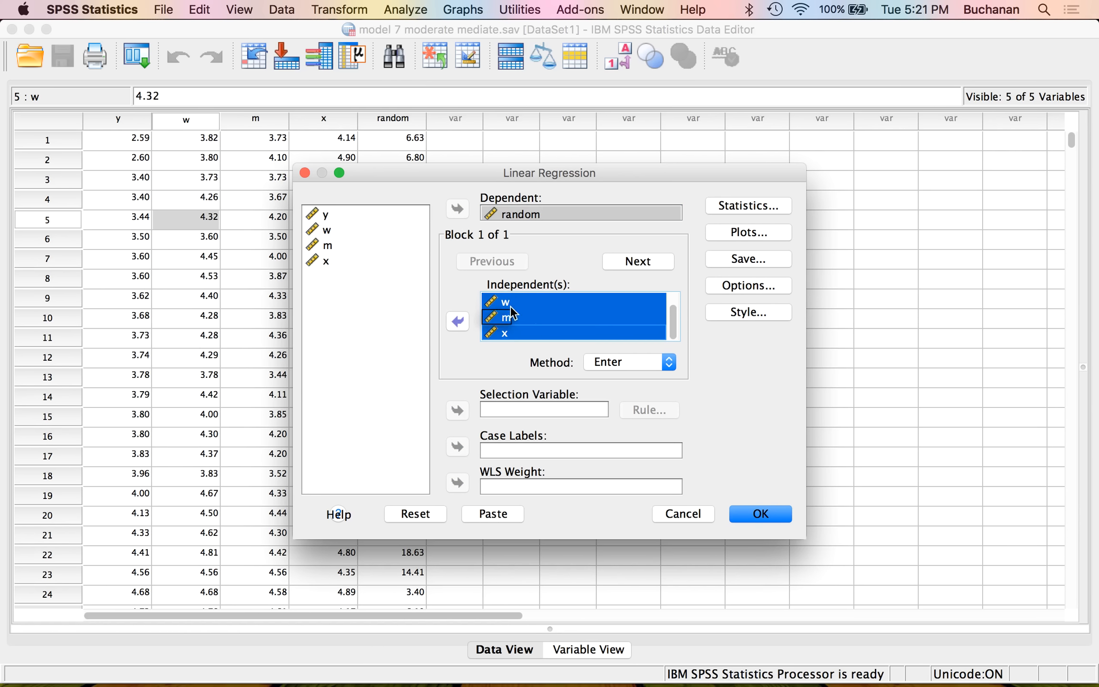
- Request a regression scatterplot with ZPRED on Y and ZRESID on X, plus the residual histogram and normal probability plot
left_click(745, 238)
left_click(399, 265)
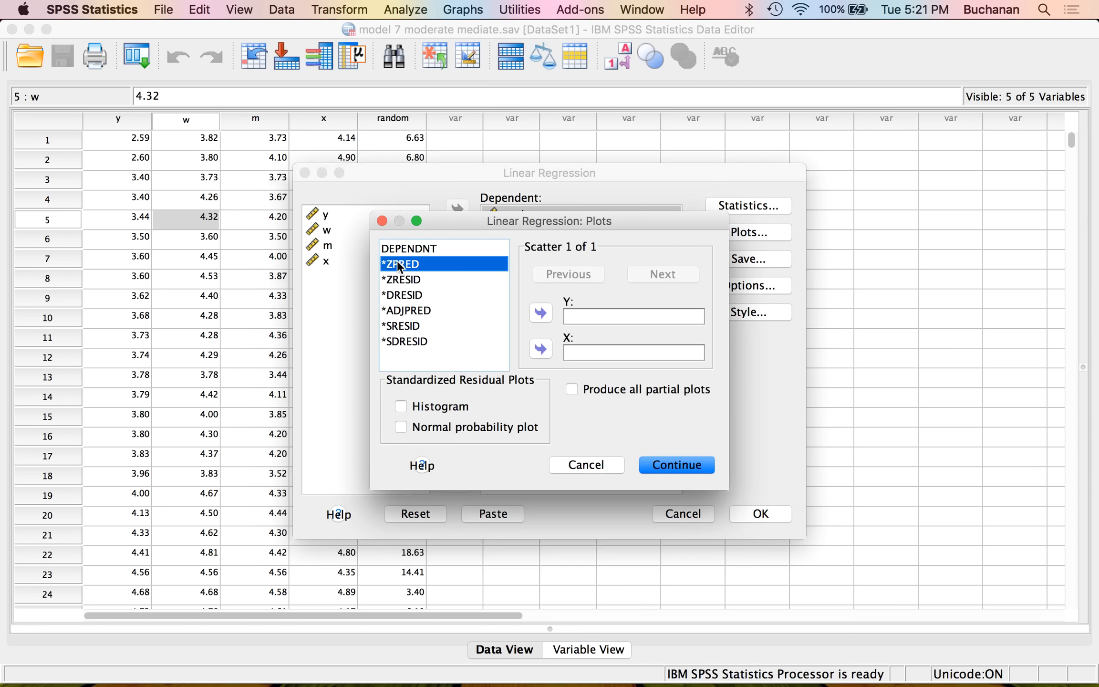
left_click(542, 314)
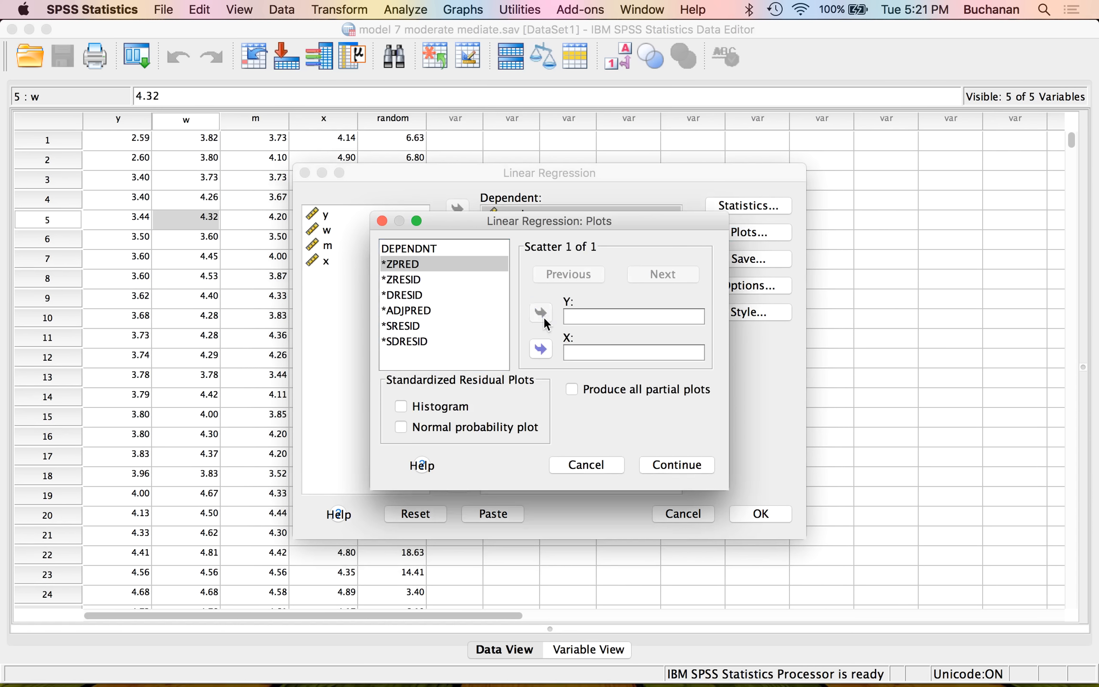
left_click(429, 279)
left_click(542, 351)
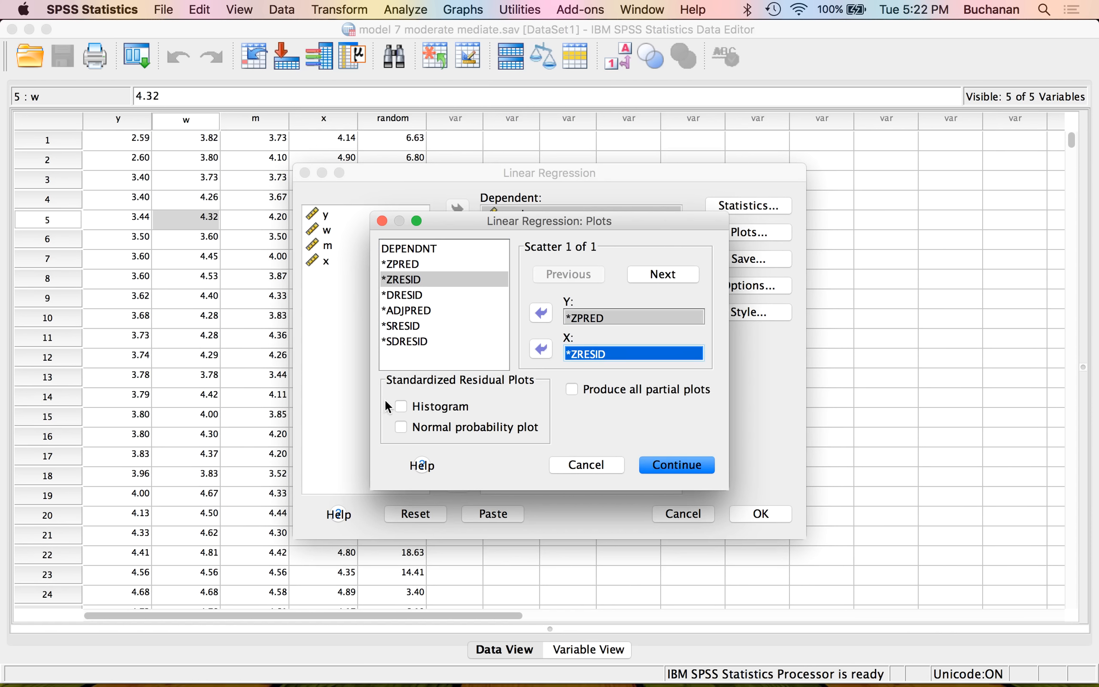
left_click(401, 407)
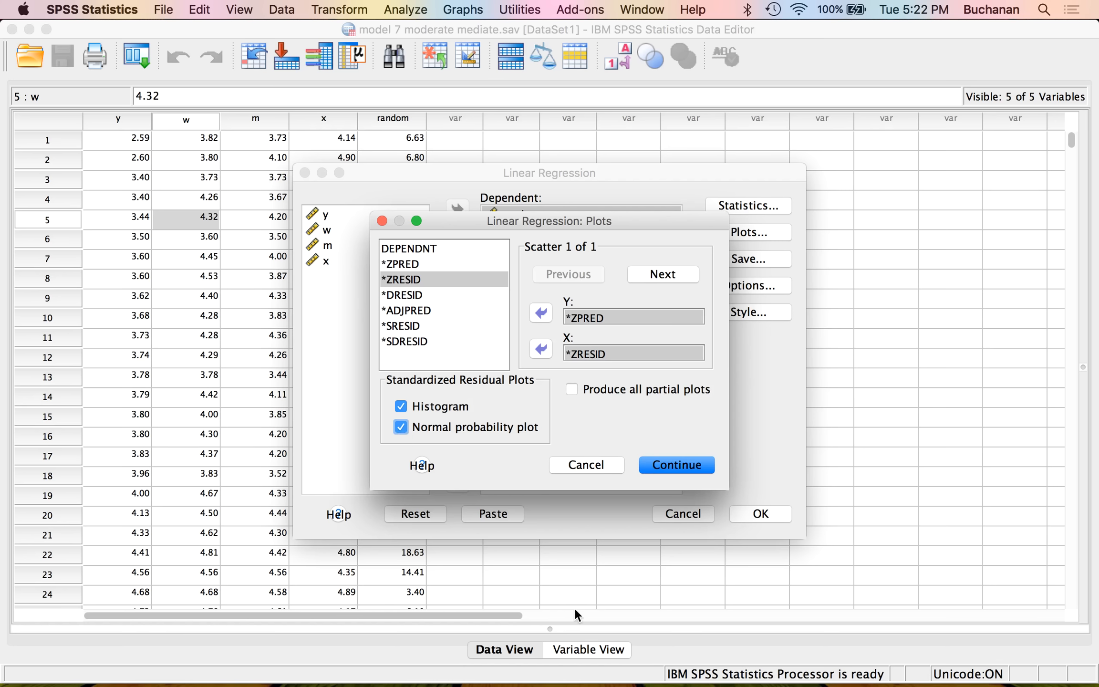
left_click(692, 459)
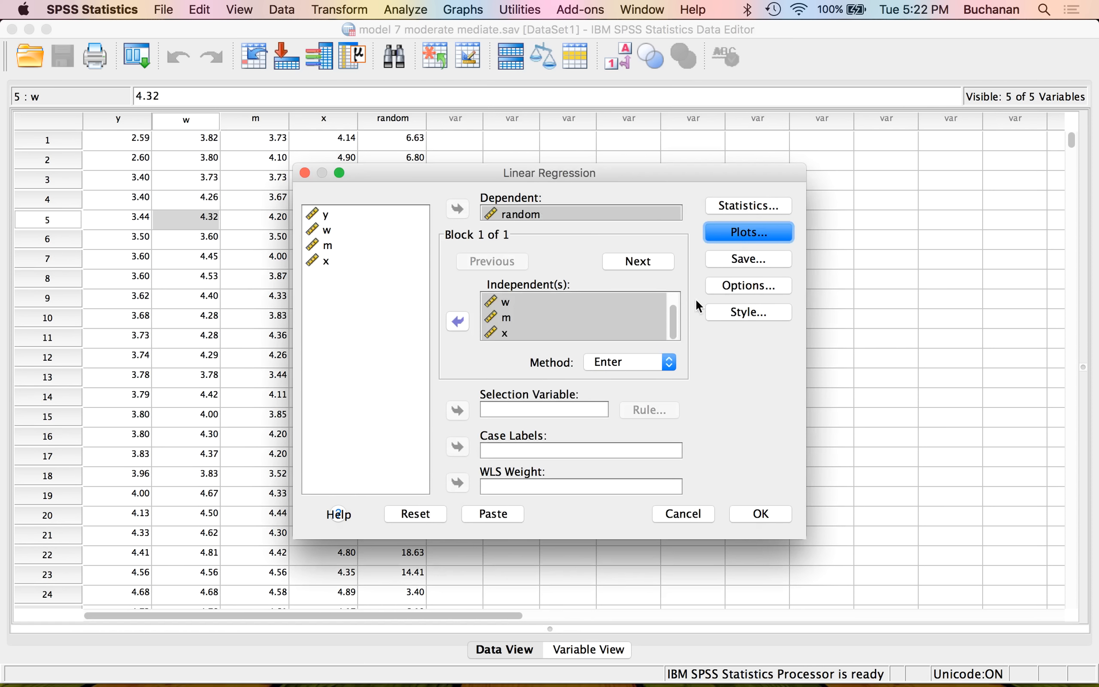
- Choose to save Mahalanobis distances from the regression and run it
left_click(729, 260)
left_click(422, 257)
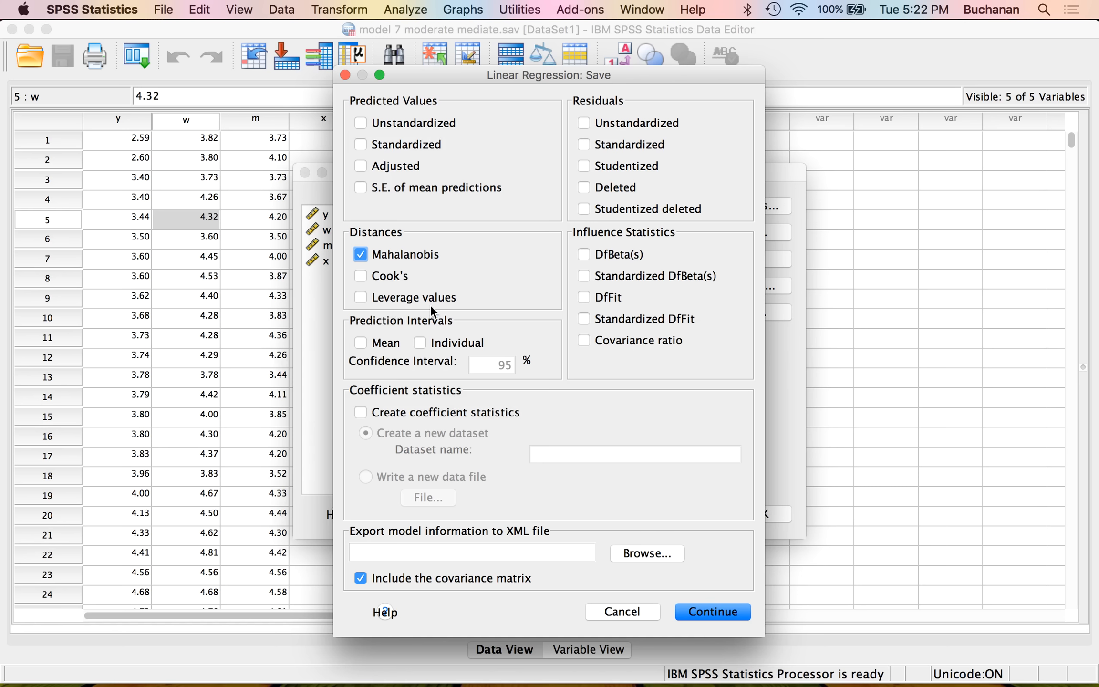
left_click(709, 613)
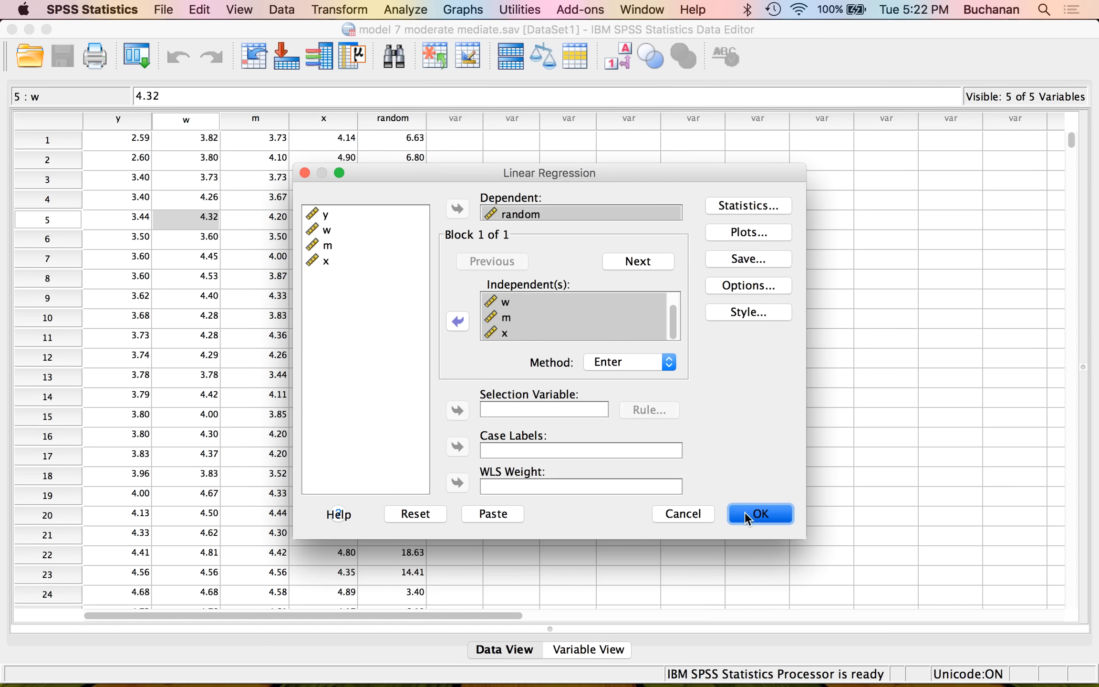
left_click(744, 511)
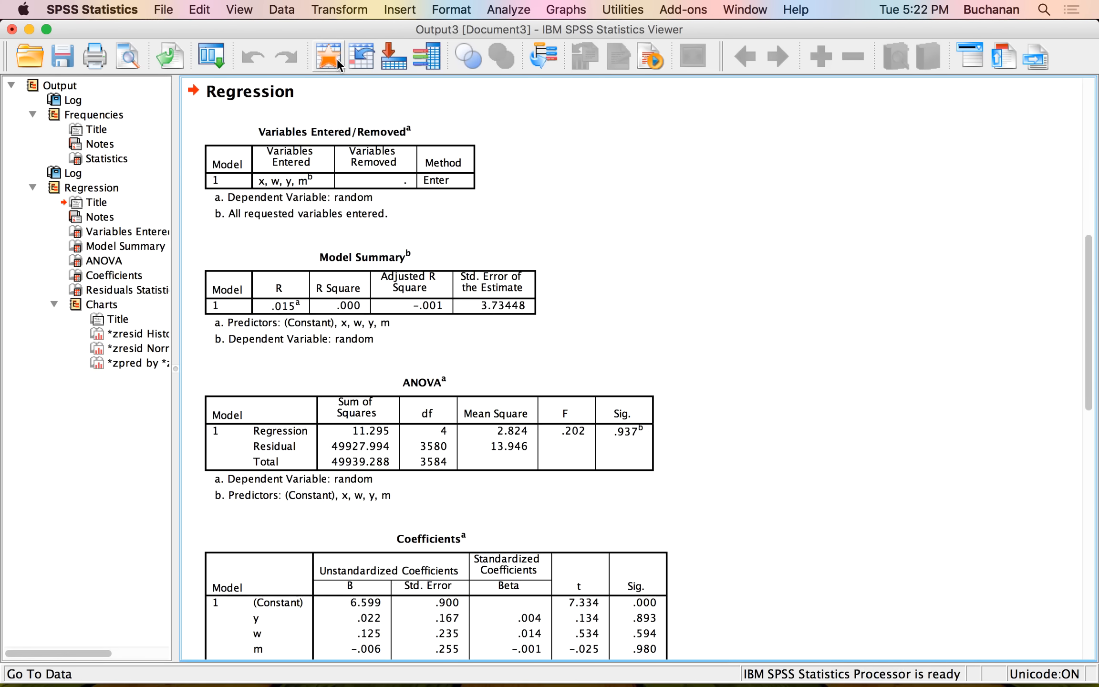
- Sort the dataset's cases by Mahalanobis Distance in descending order and return to the sorted data
left_click(337, 58)
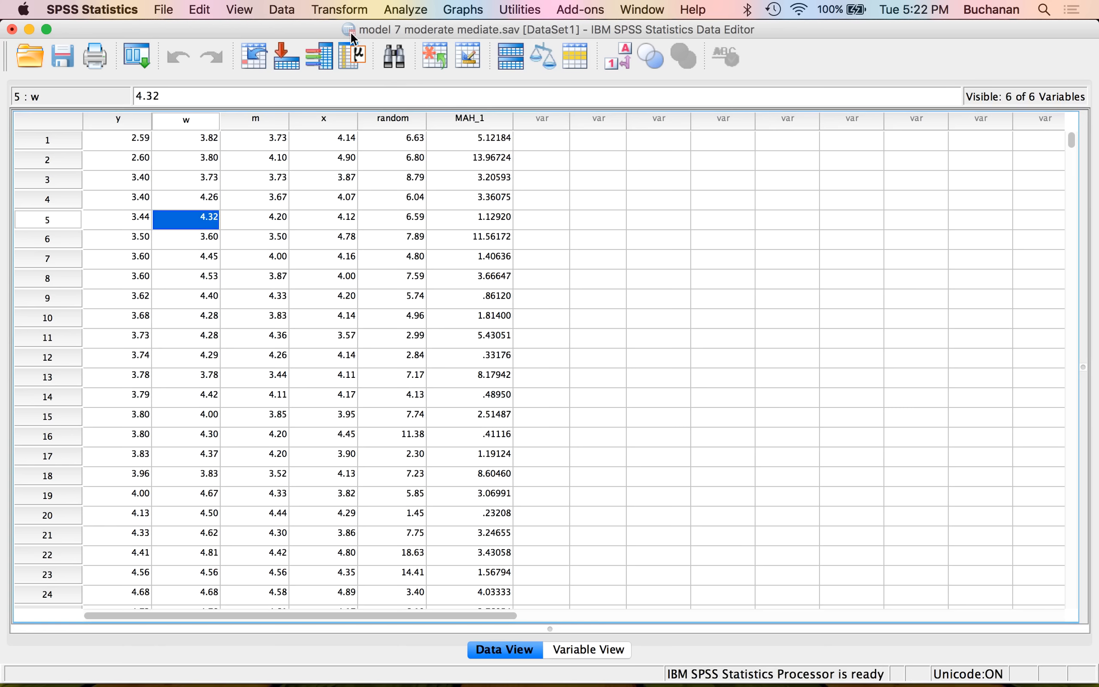
left_click(288, 10)
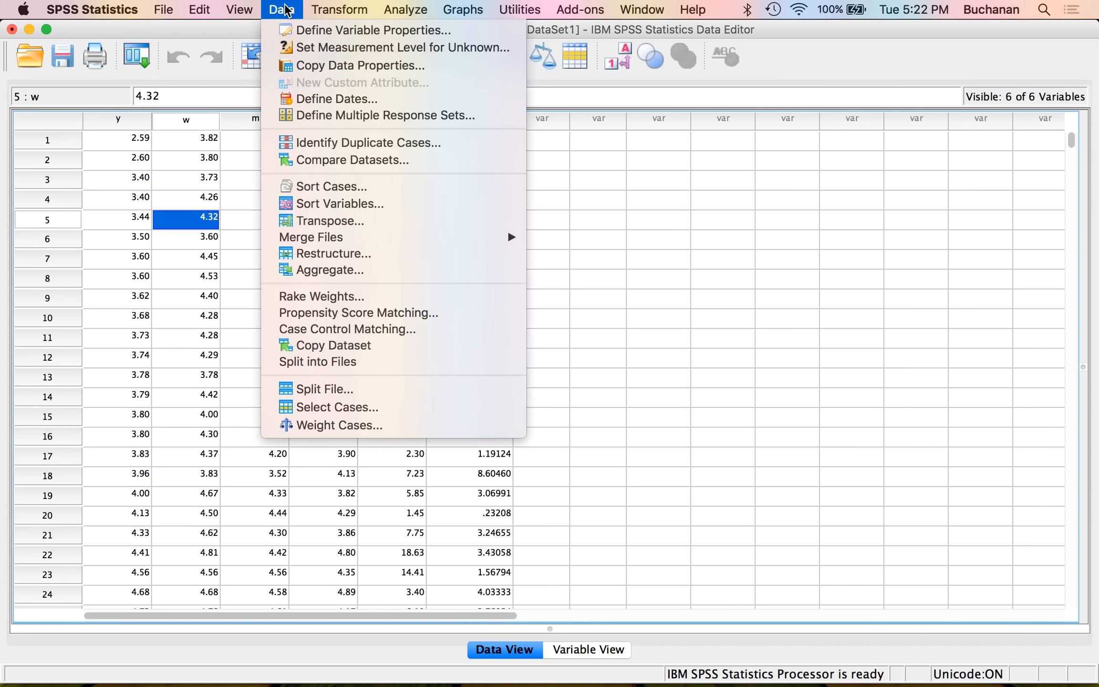
left_click(318, 187)
double_click(436, 318)
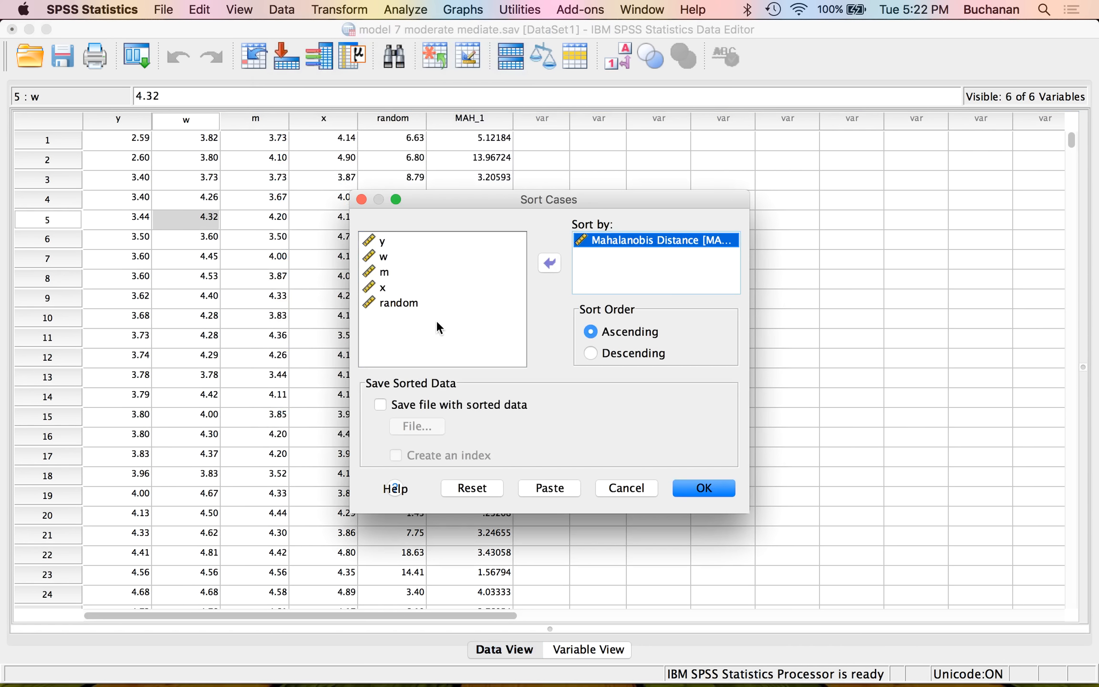
left_click(607, 354)
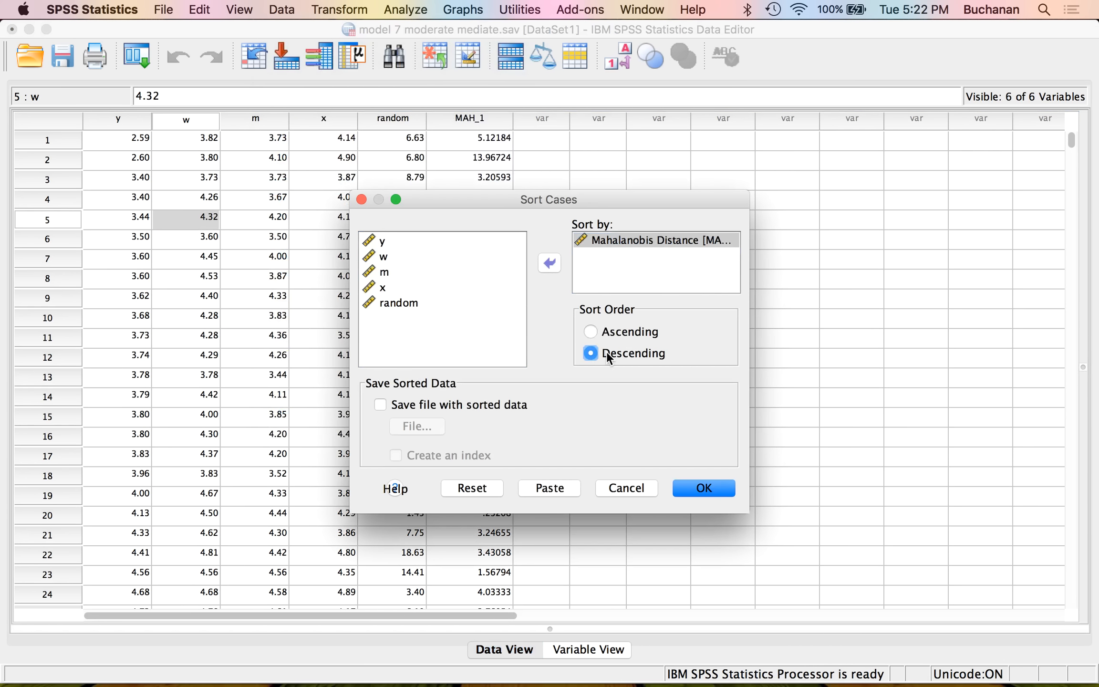
left_click(691, 485)
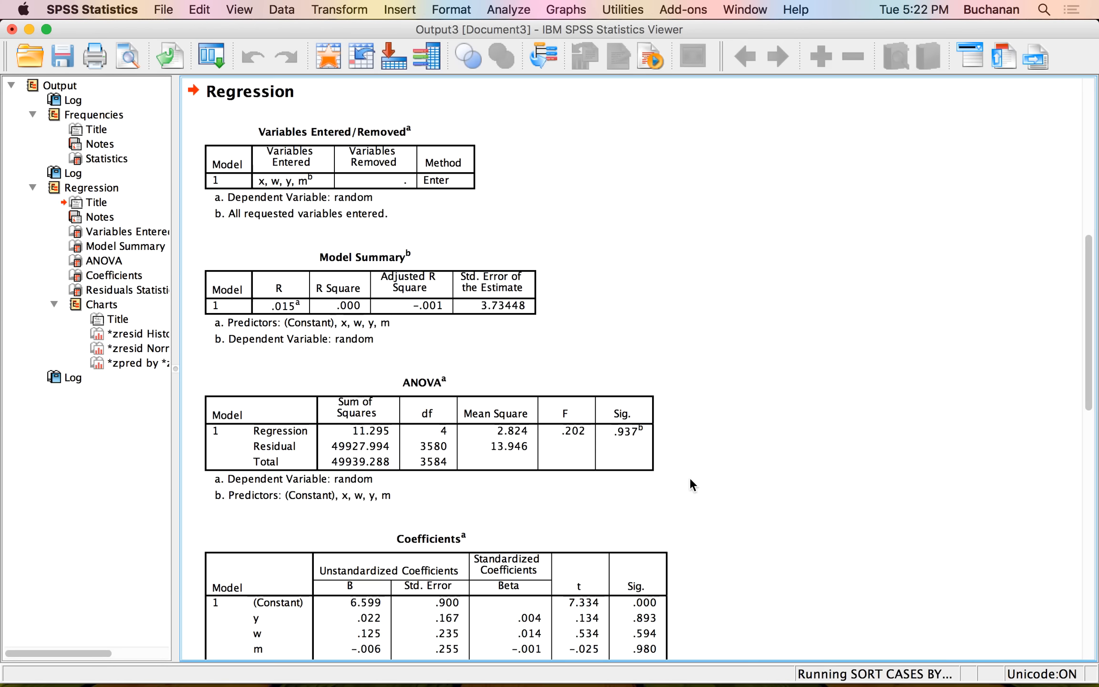
left_click(212, 56)
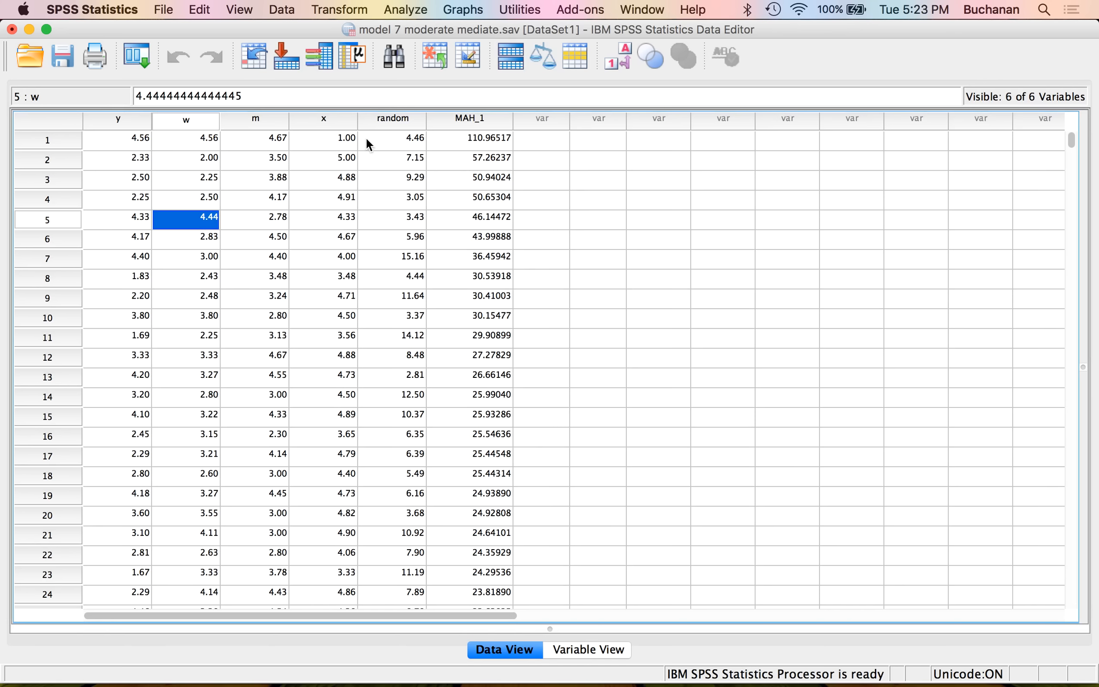
- Examine the y, w, m and x values of the first case, the one with the largest Mahalanobis distance
left_click(113, 146)
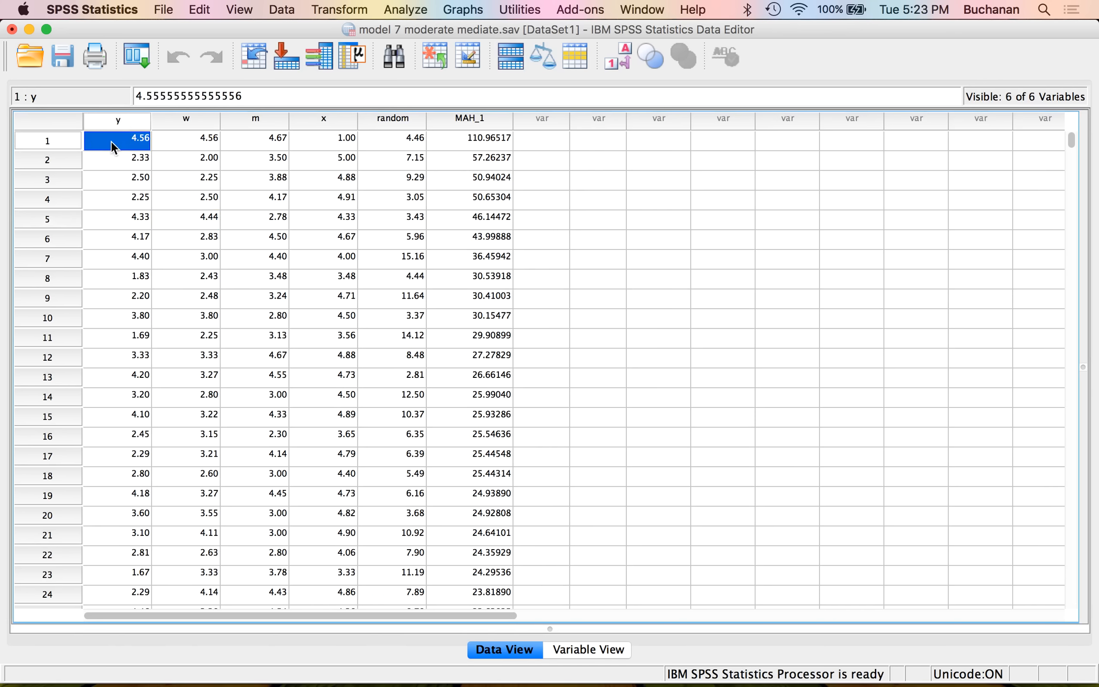
left_click(175, 143)
key("Right")
key("Left")
key("Left")
key("Left")
left_click(333, 141)
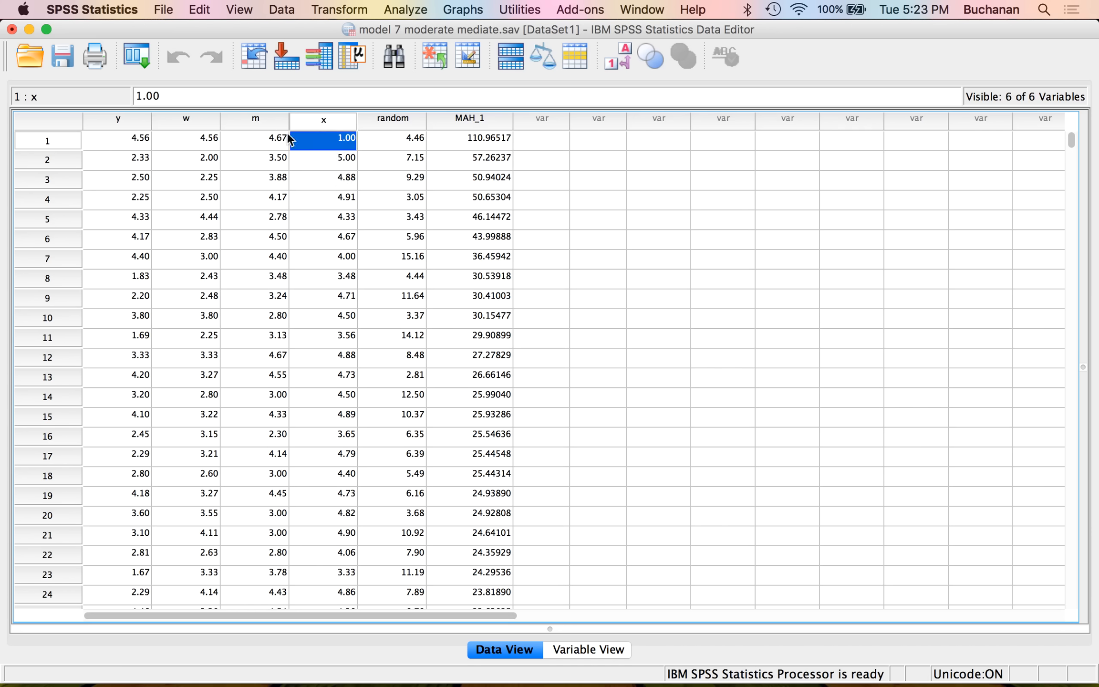
key("Left")
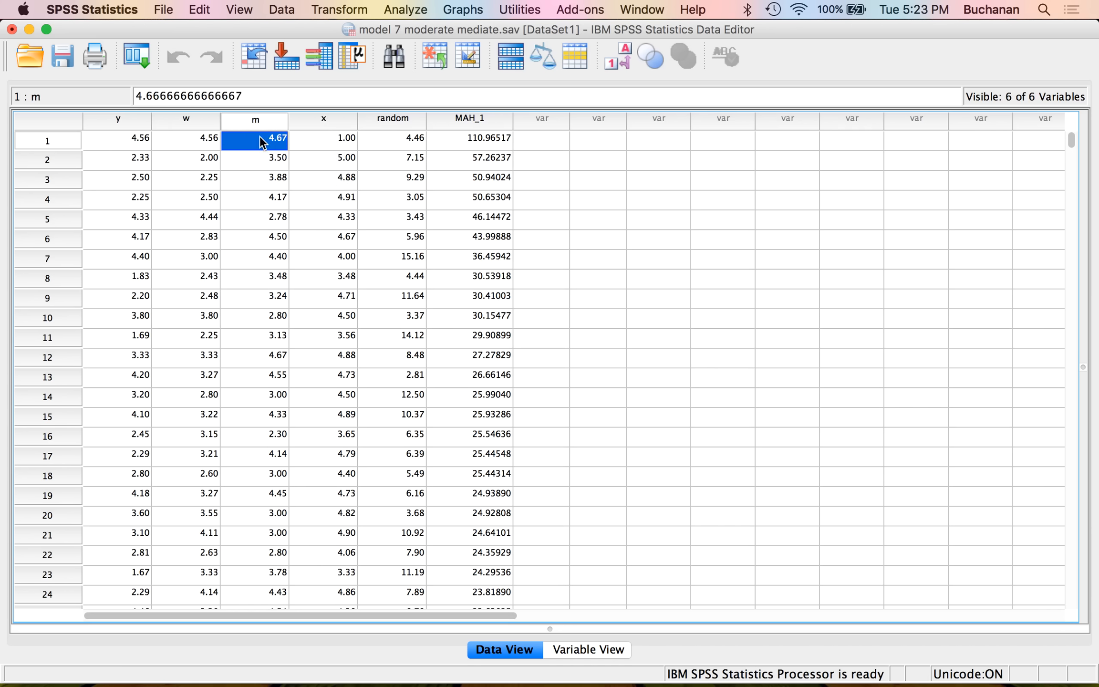
key("Left")
key("Left")
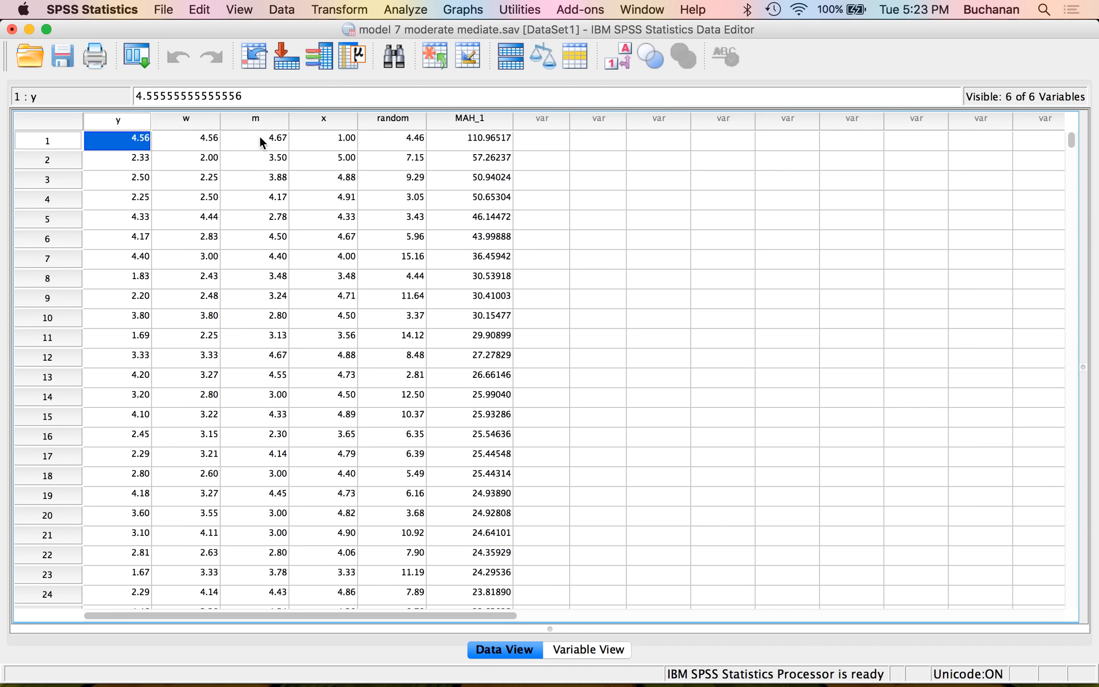
key("Right")
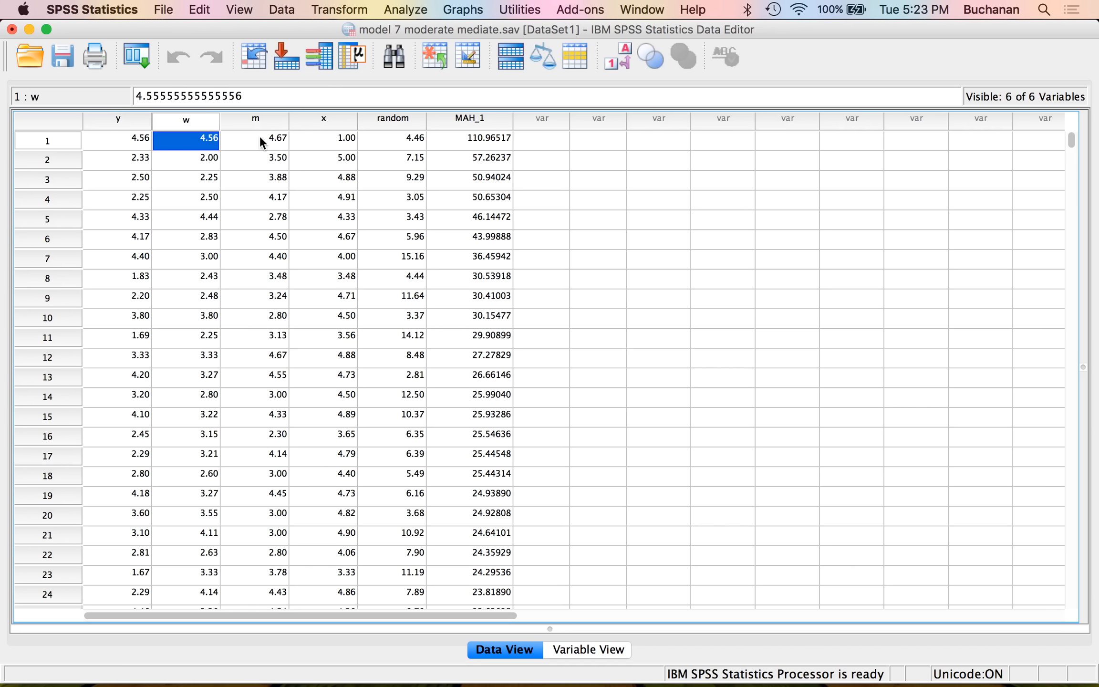
key("Right")
key("Right")
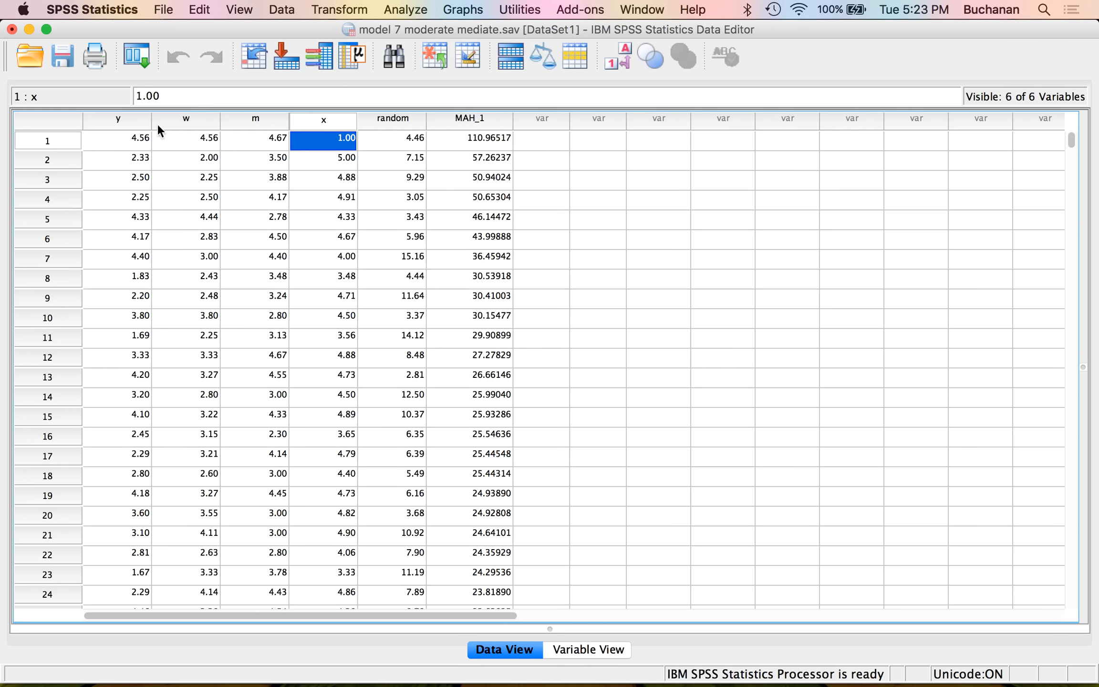
- Examine the y, w, m and x values of the second case in the sorted data
key("ctrl+Up")
left_click(202, 225)
left_click(337, 162)
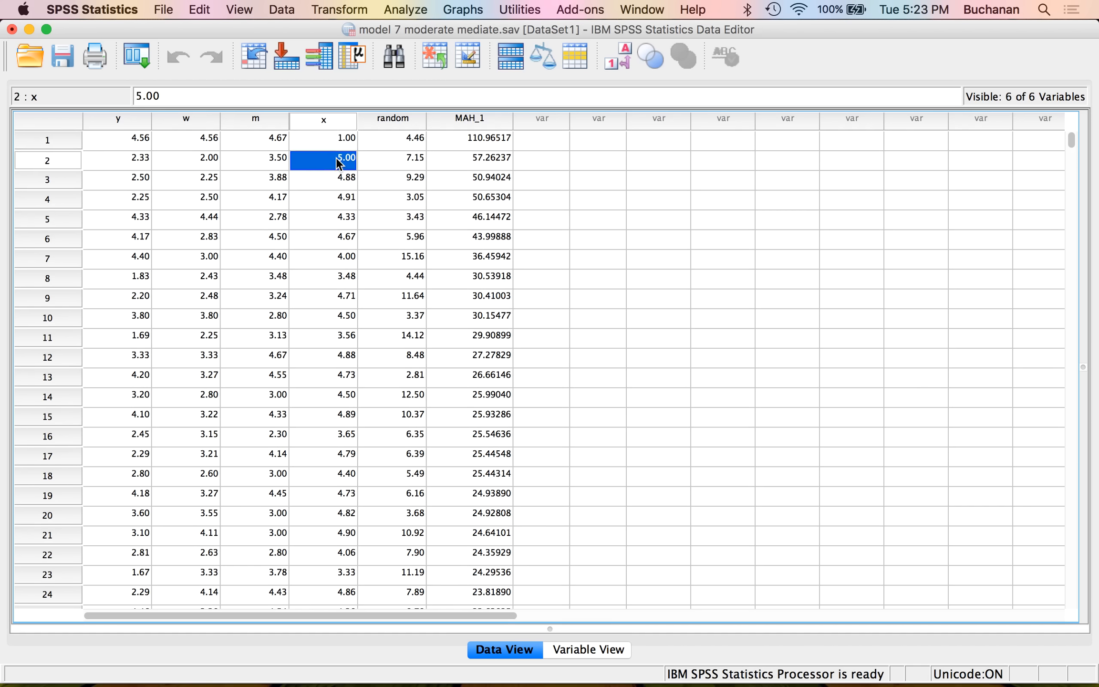
key("Left")
key("Left")
key("Left")
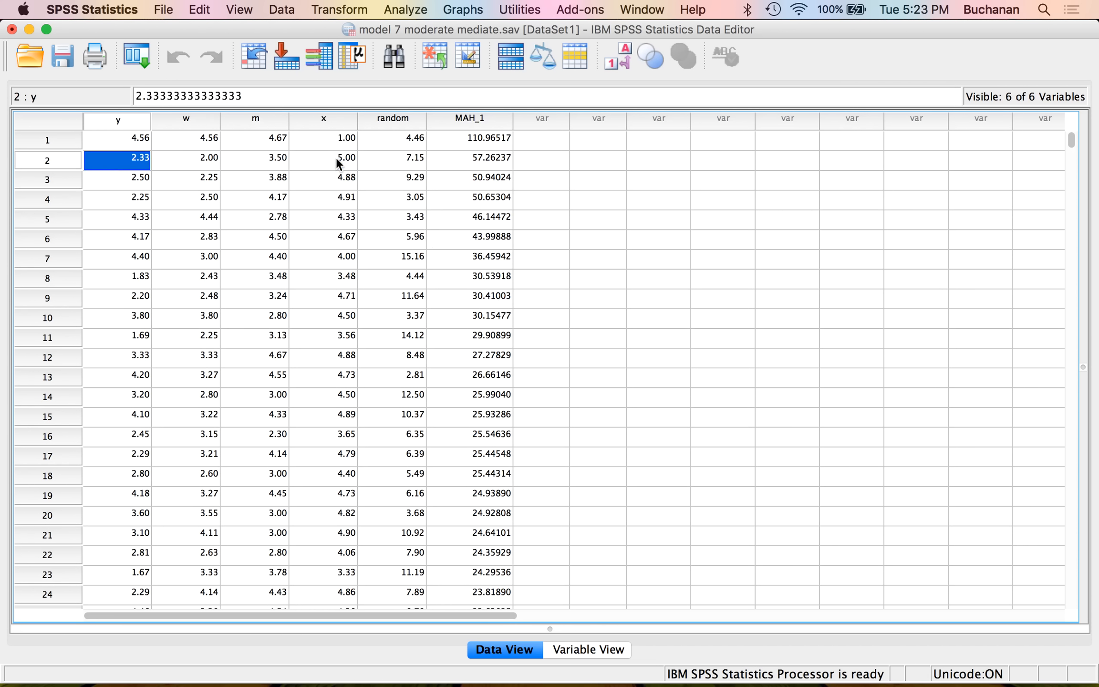
key("Right")
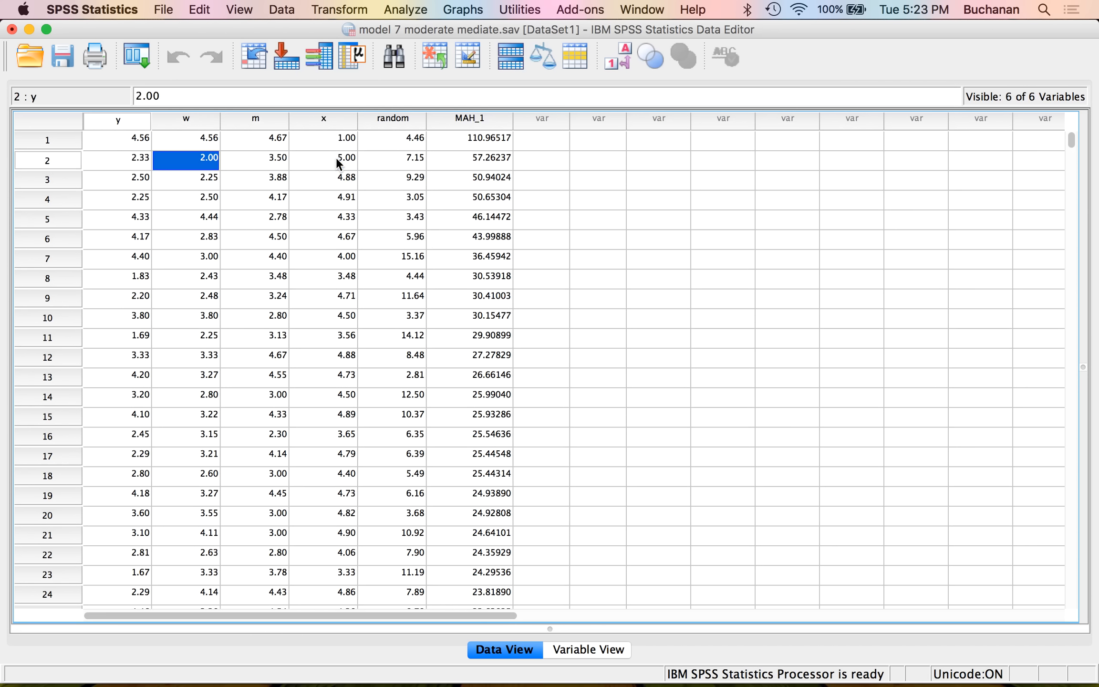
key("Right")
key("Right")
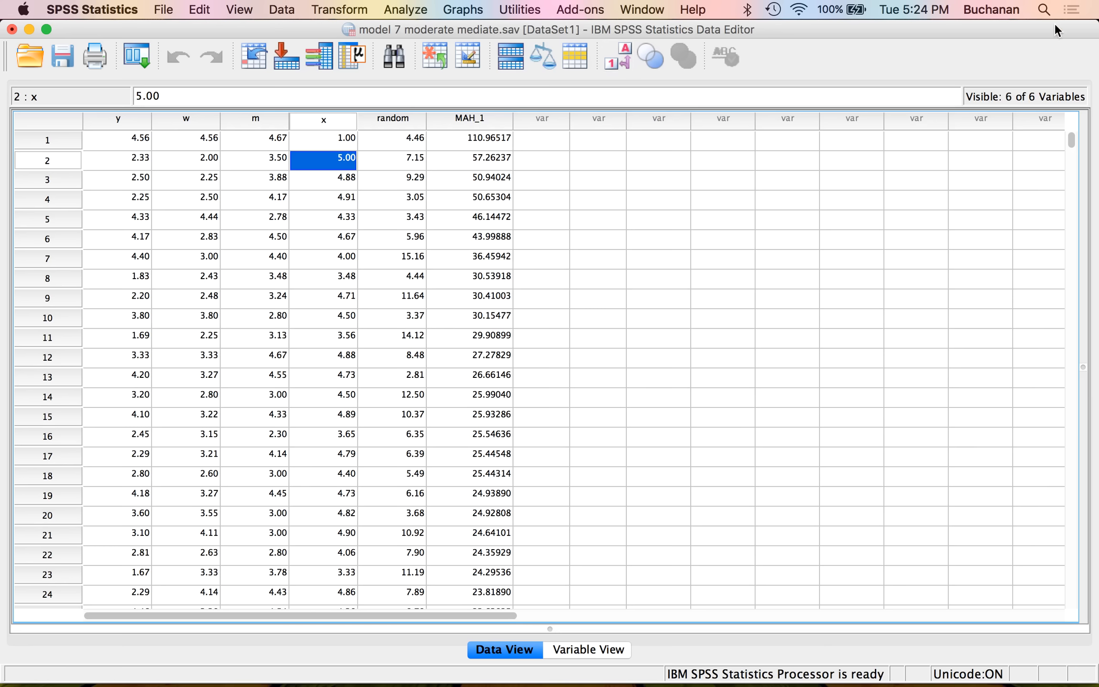
- Find and open chisq table.pdf on the computer and look up the P = 0.001 critical value for 4 degrees of freedom
left_click(1044, 10)
type("chisq")
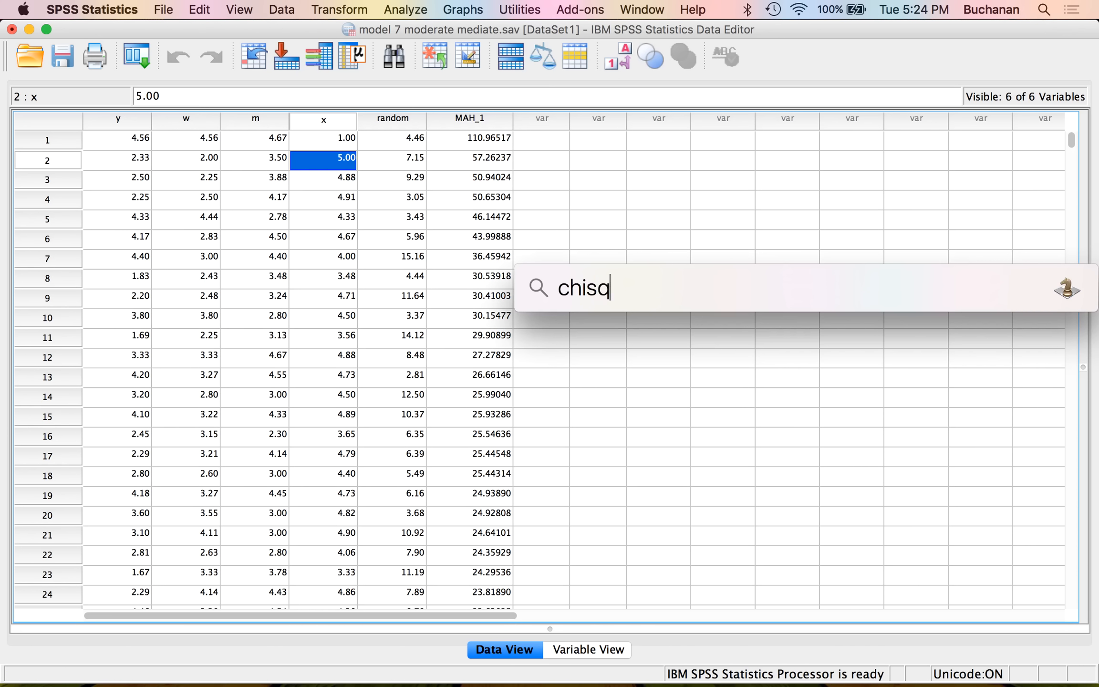
type(" ta")
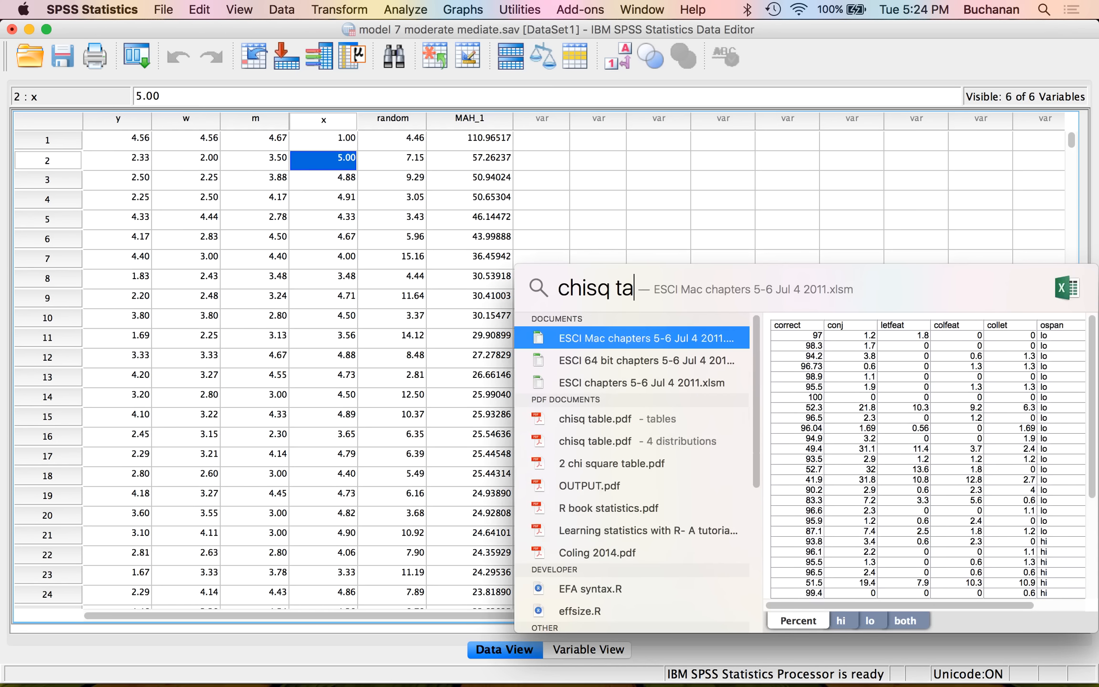
double_click(584, 418)
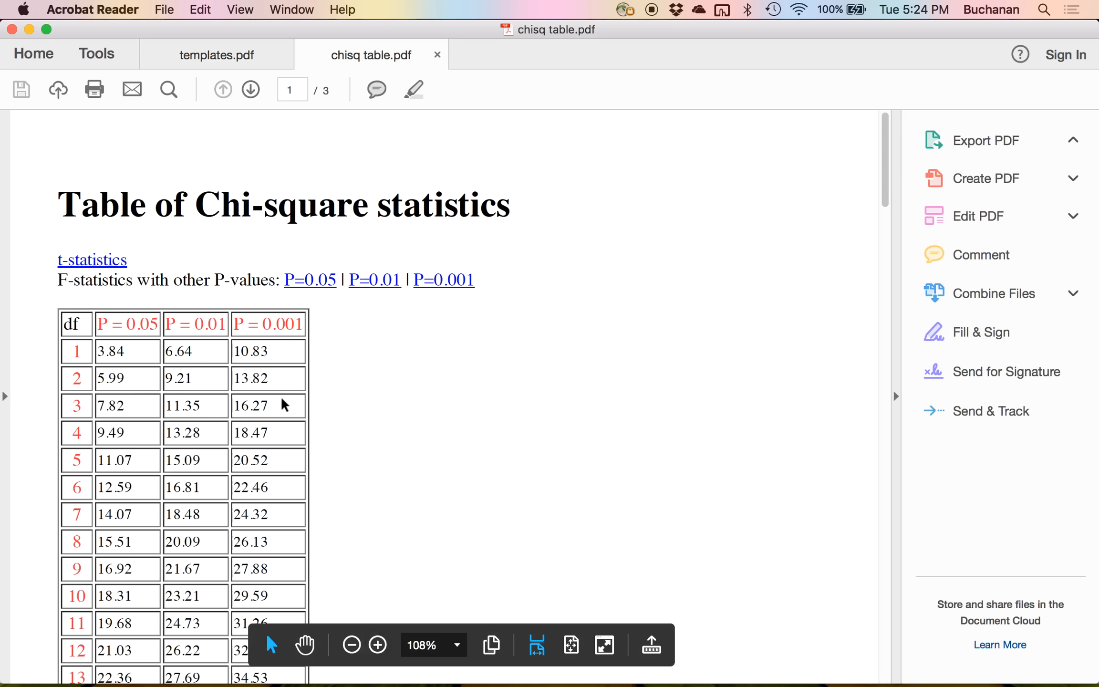
double_click(75, 433)
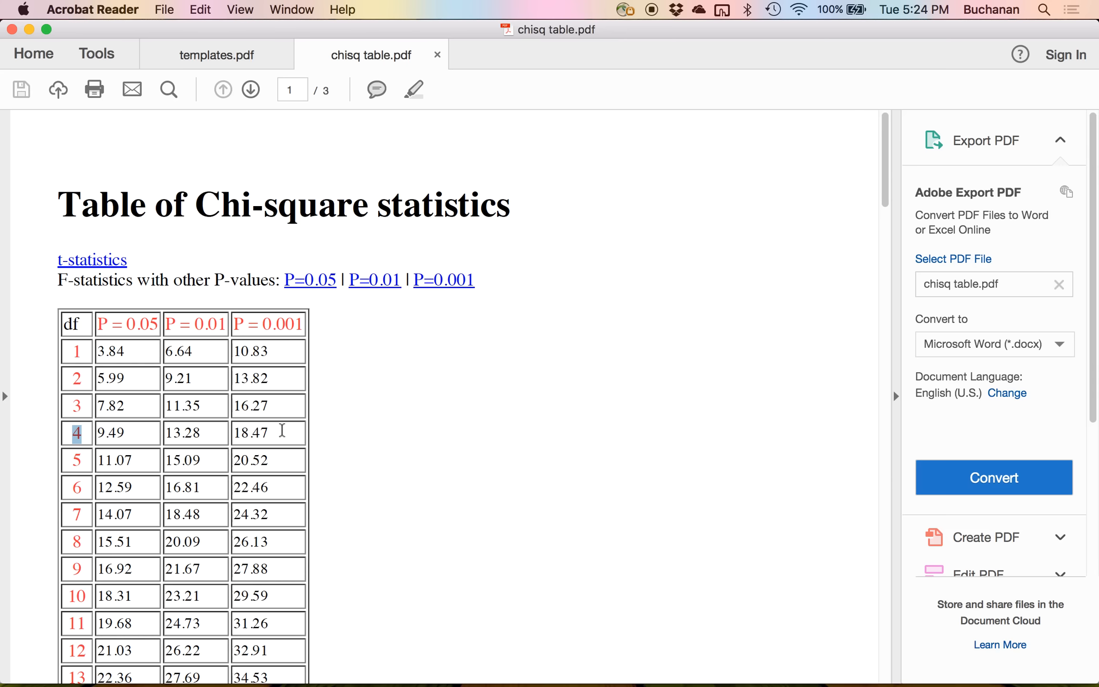
double_click(267, 433)
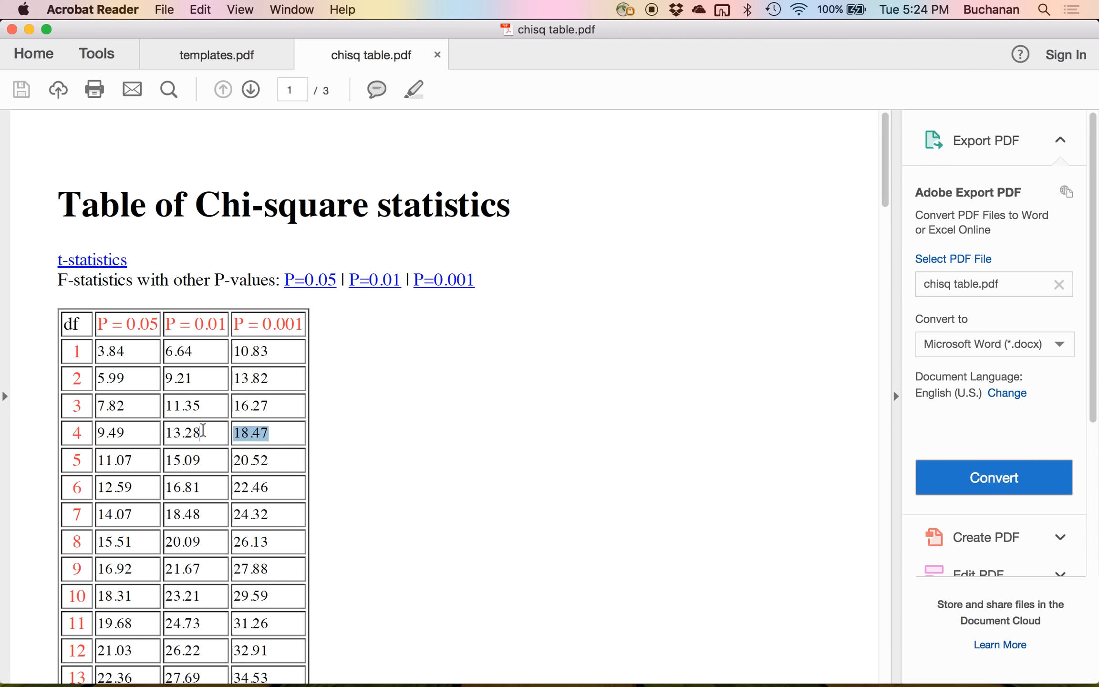
- Return to the SPSS dataset and select the last case whose Mahalanobis distance exceeds 18.47, case 58
key("ctrl+Up")
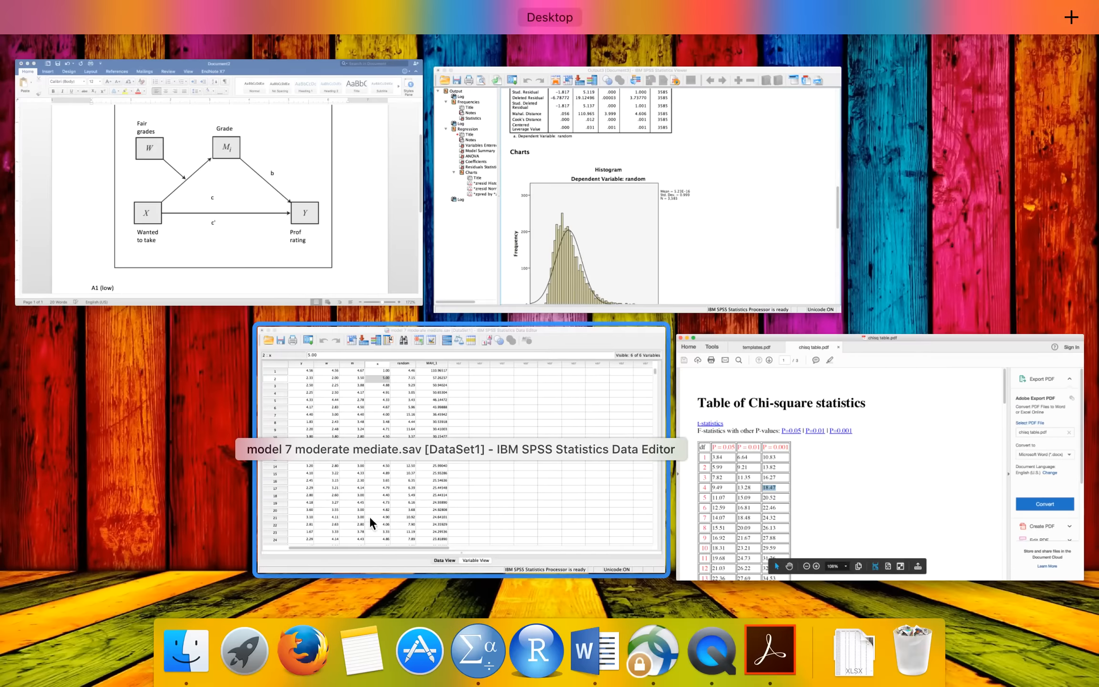
left_click(367, 523)
scroll(446, 418, "down", 8)
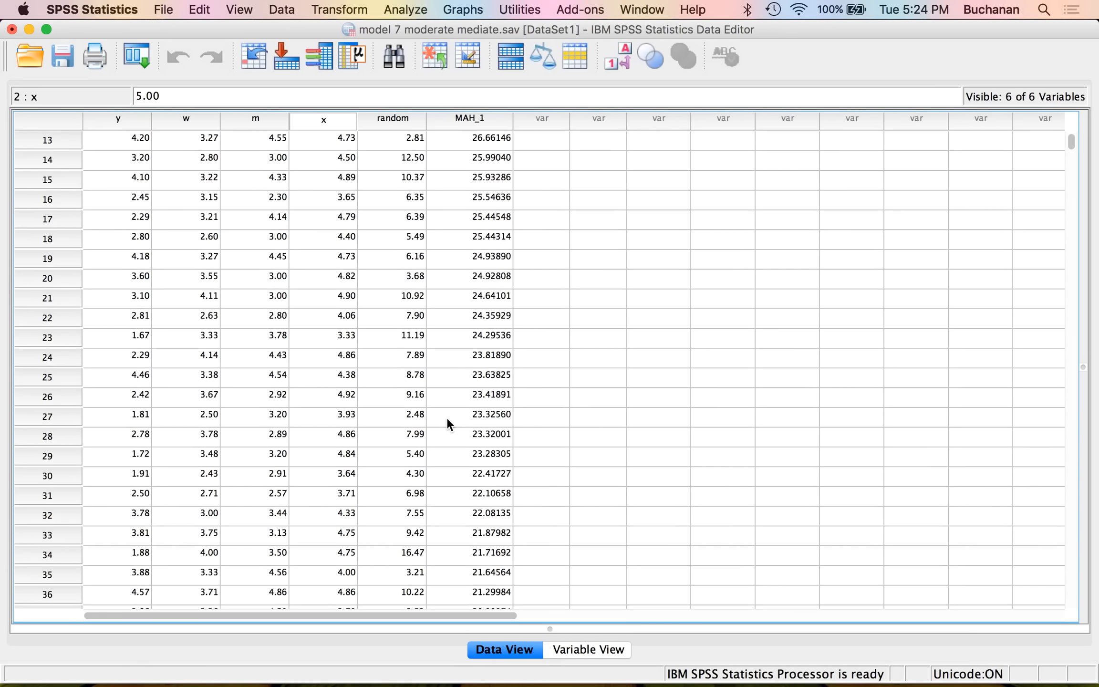
scroll(447, 417, "down", 7)
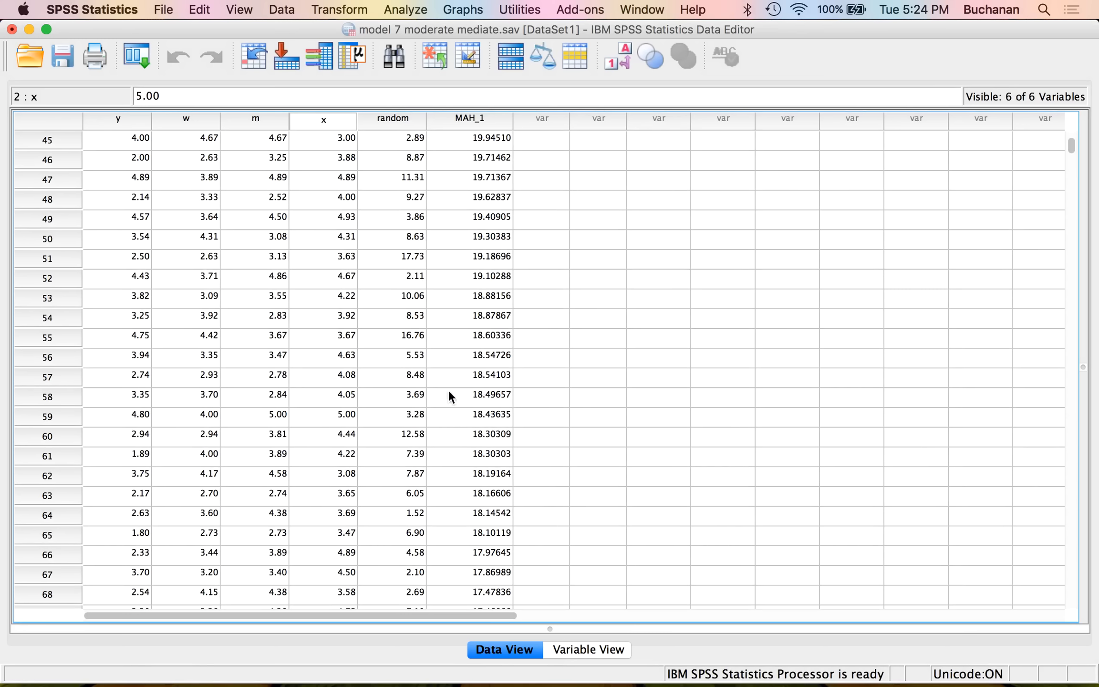
left_click(46, 398)
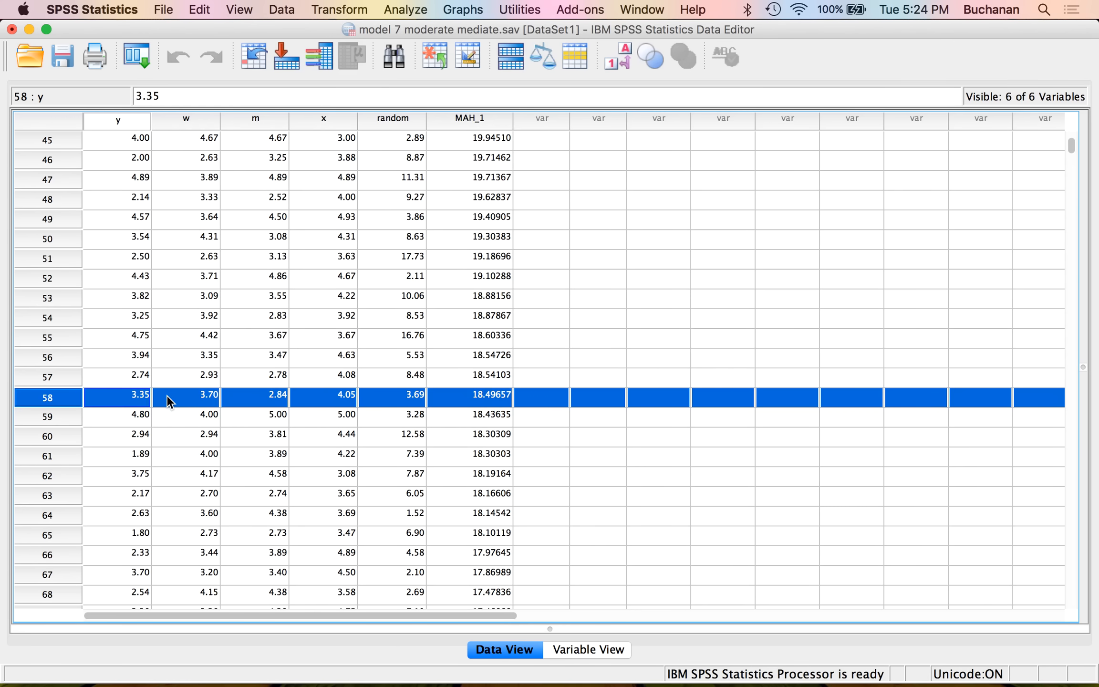
- Save a copy of the dataset in the statstools doc folder as model 7 moderate mediate no out.sav
left_click(163, 10)
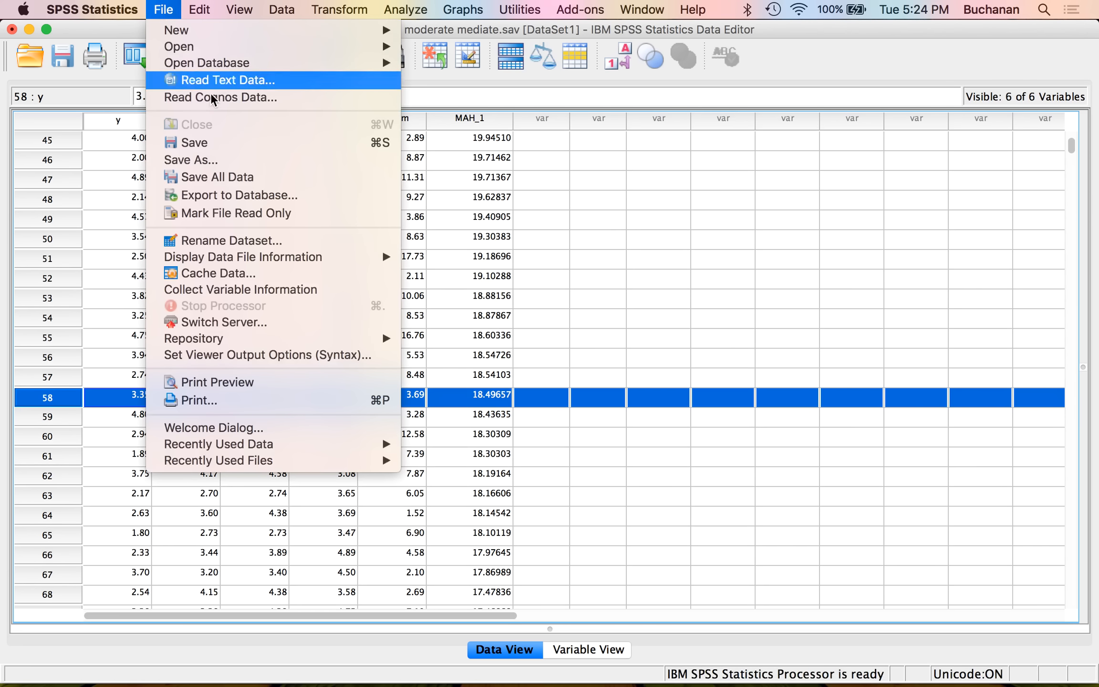
left_click(221, 160)
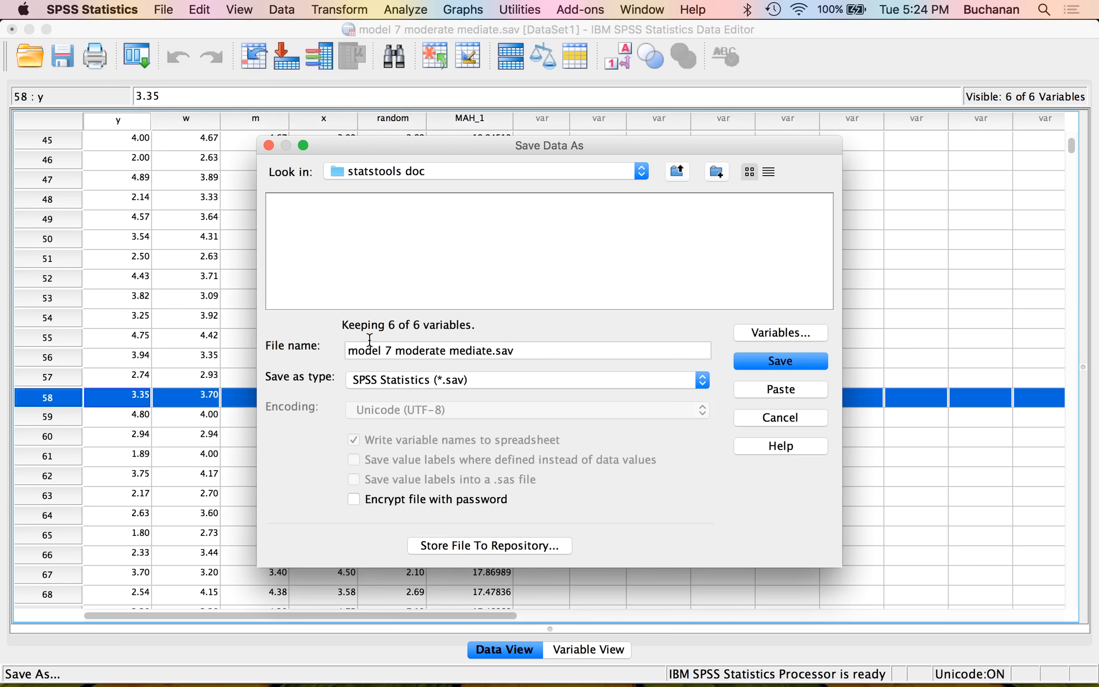
left_click(491, 351)
type("no out")
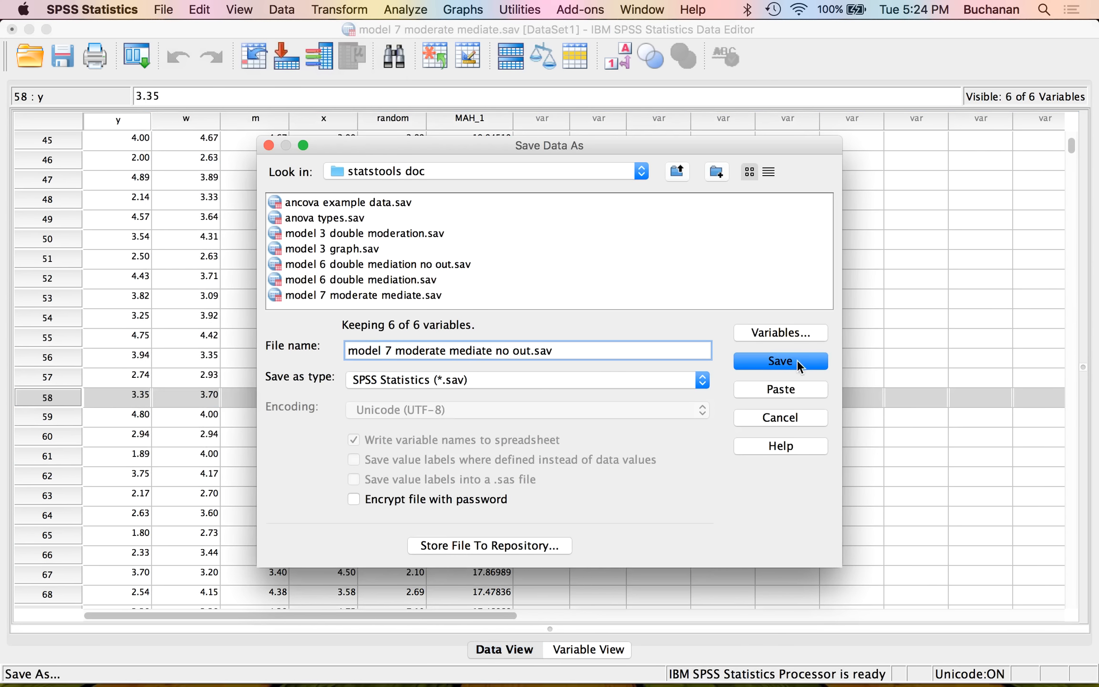
left_click(793, 361)
- Delete outlier cases 1 through 58 from the dataset and save the file
left_click(59, 396)
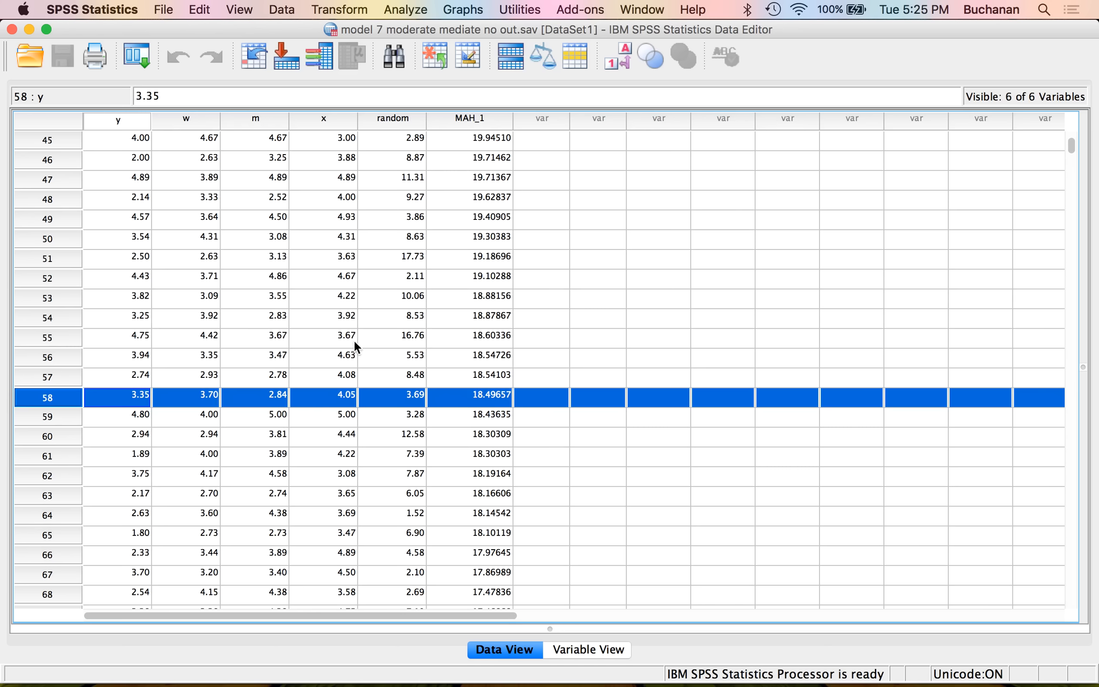
scroll(200, 329, "up", 5)
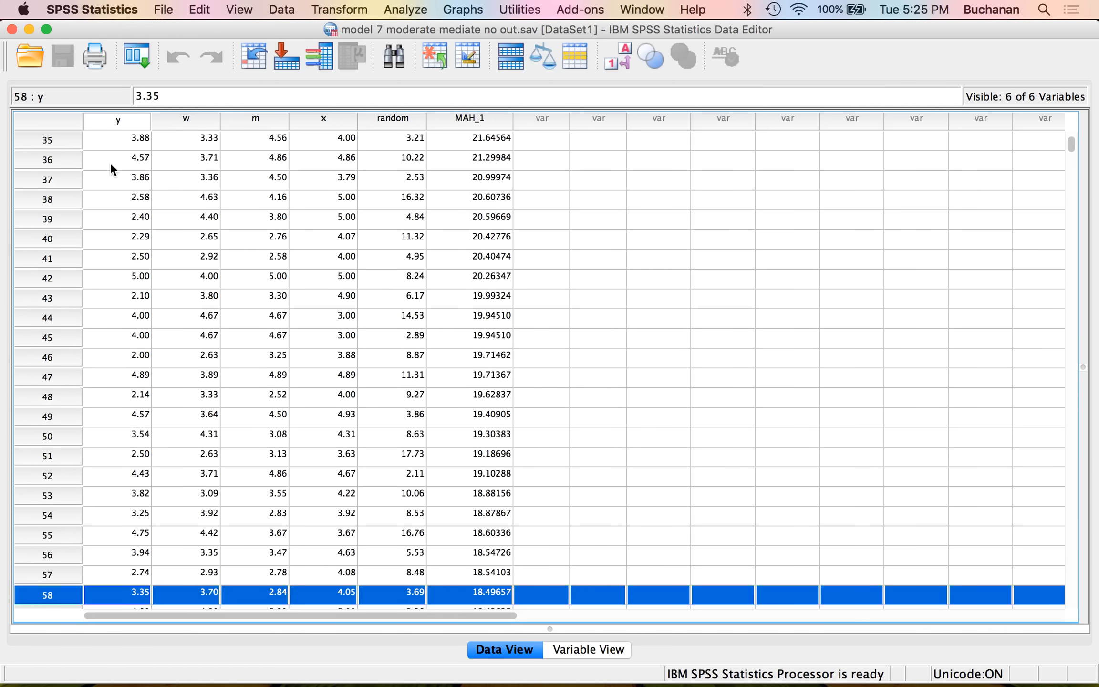
scroll(128, 235, "up", 15)
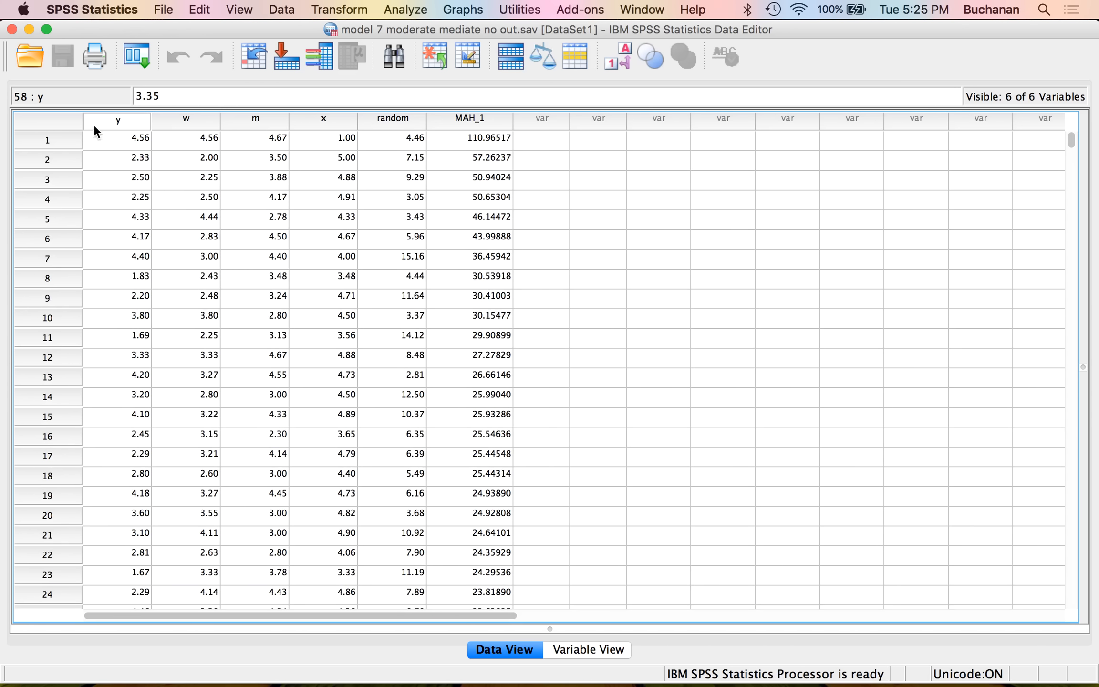
left_click(57, 145, "shift")
scroll(249, 211, "down", 20)
scroll(250, 211, "right", 1)
scroll(251, 218, "up", 3)
scroll(252, 218, "left", 1)
key("BackSpace")
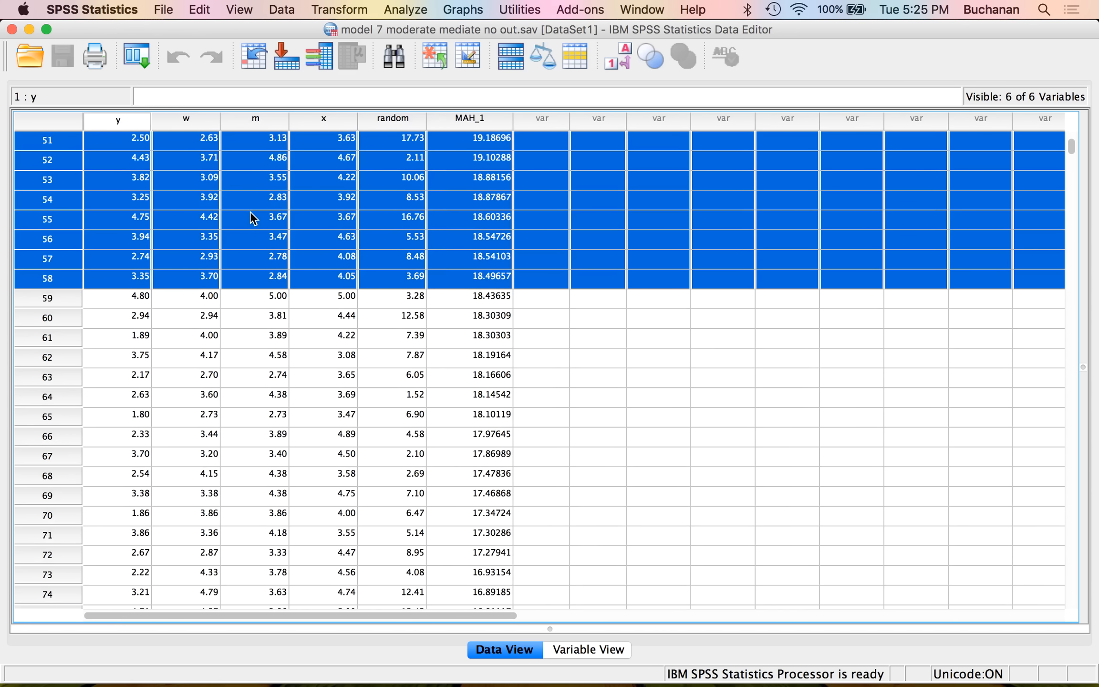
right_click(247, 220)
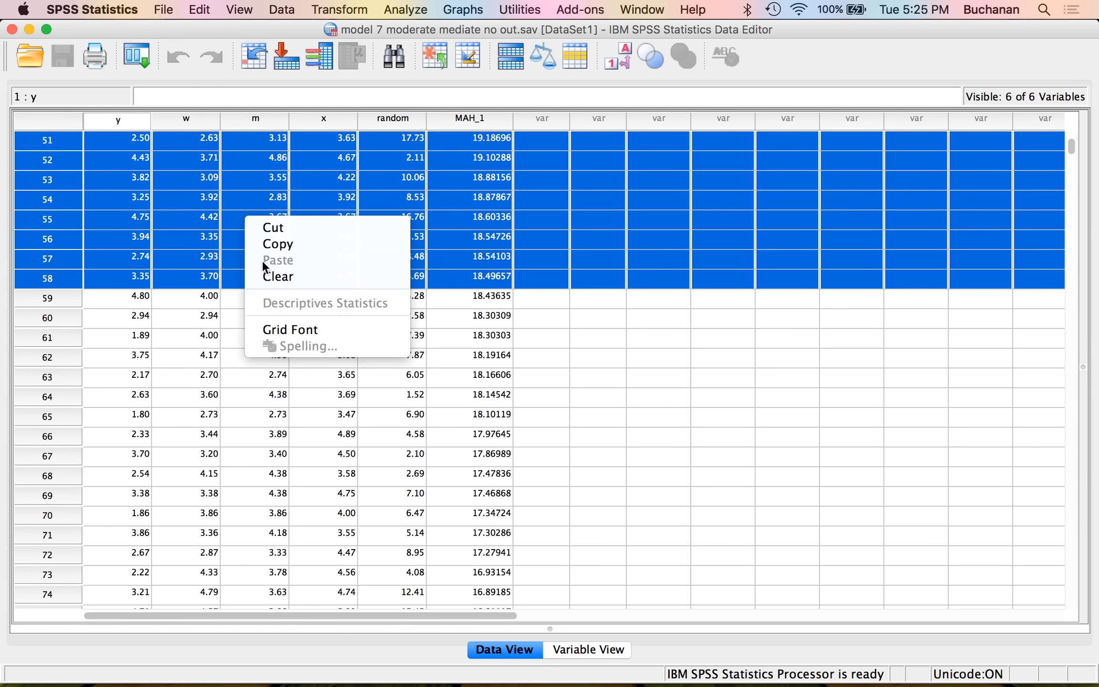
left_click(278, 276)
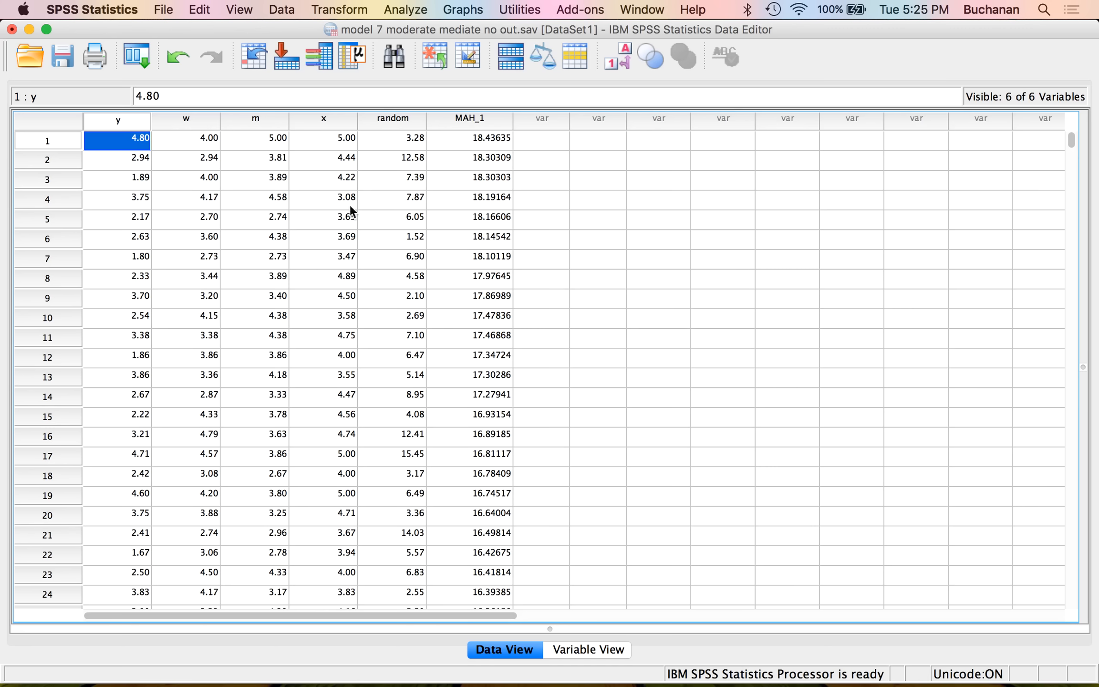
left_click(61, 56)
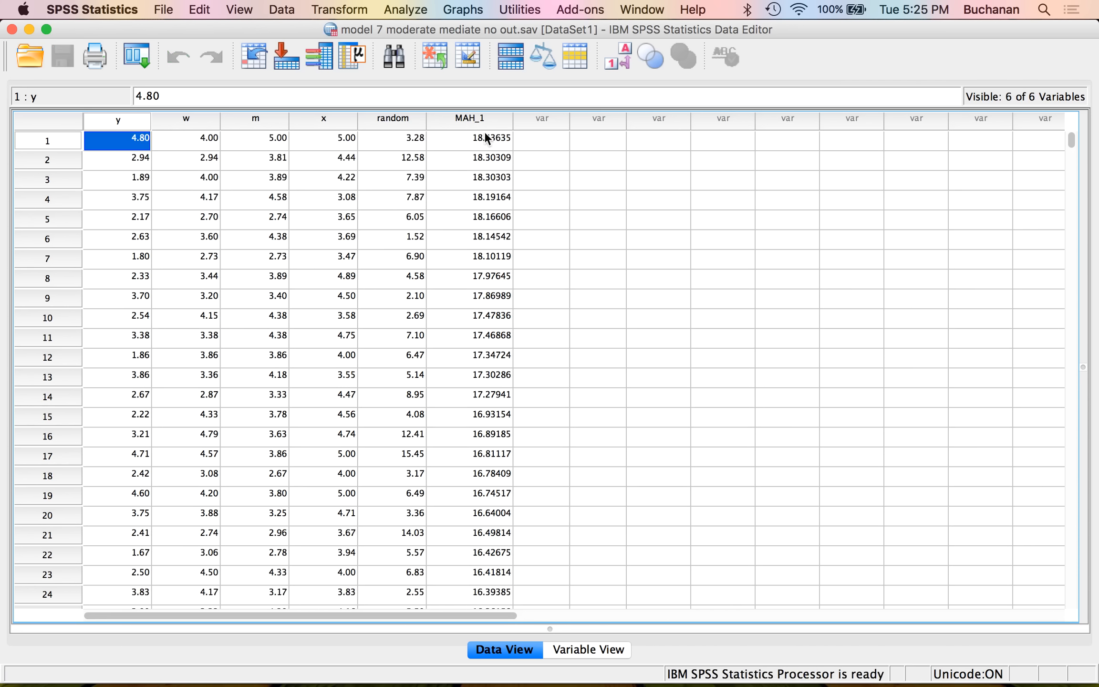
- Rerun the linear regression of random on y, w, m and x with the same settings, and collapse the earlier regression output
left_click(404, 8)
mouse_move(509, 151)
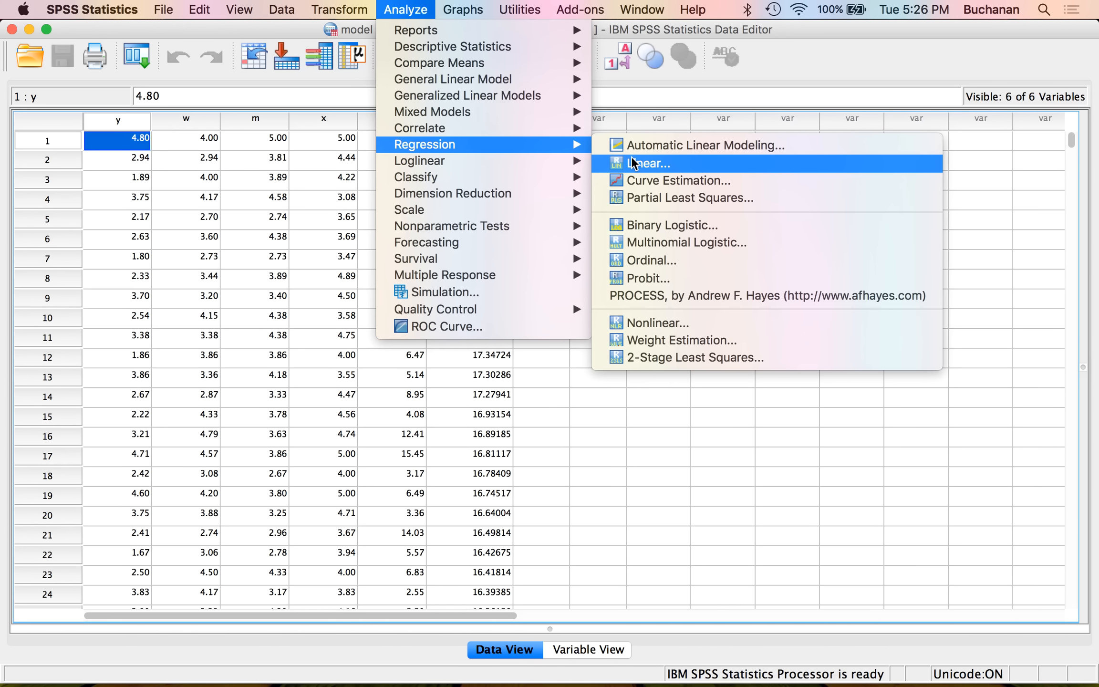
left_click(633, 163)
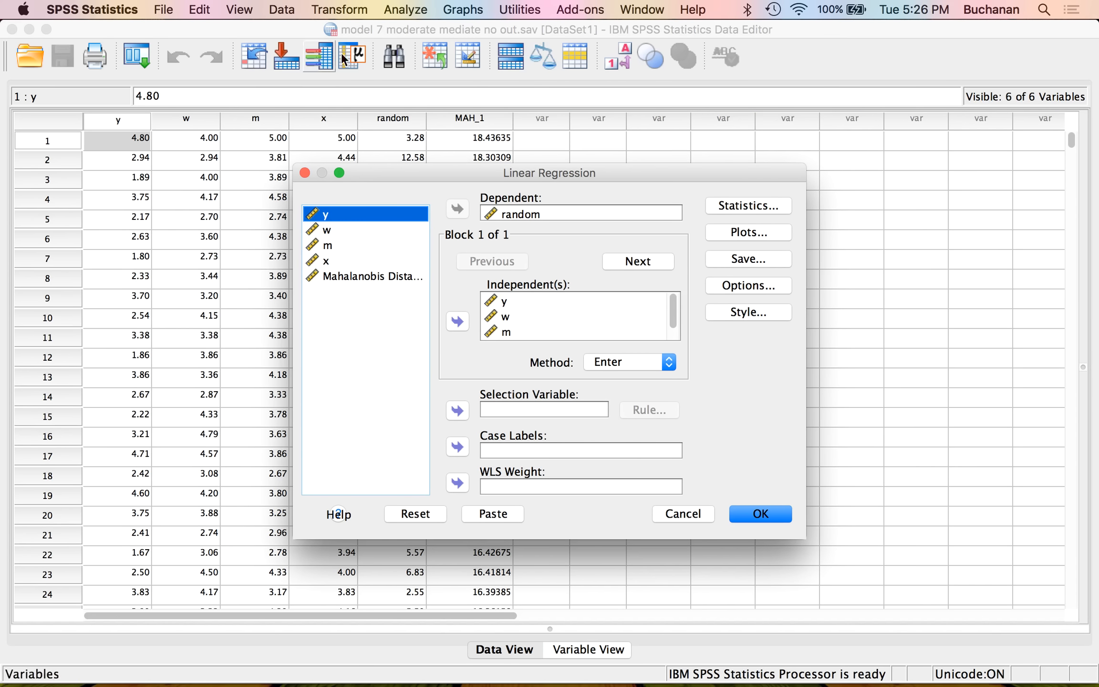
left_click(774, 512)
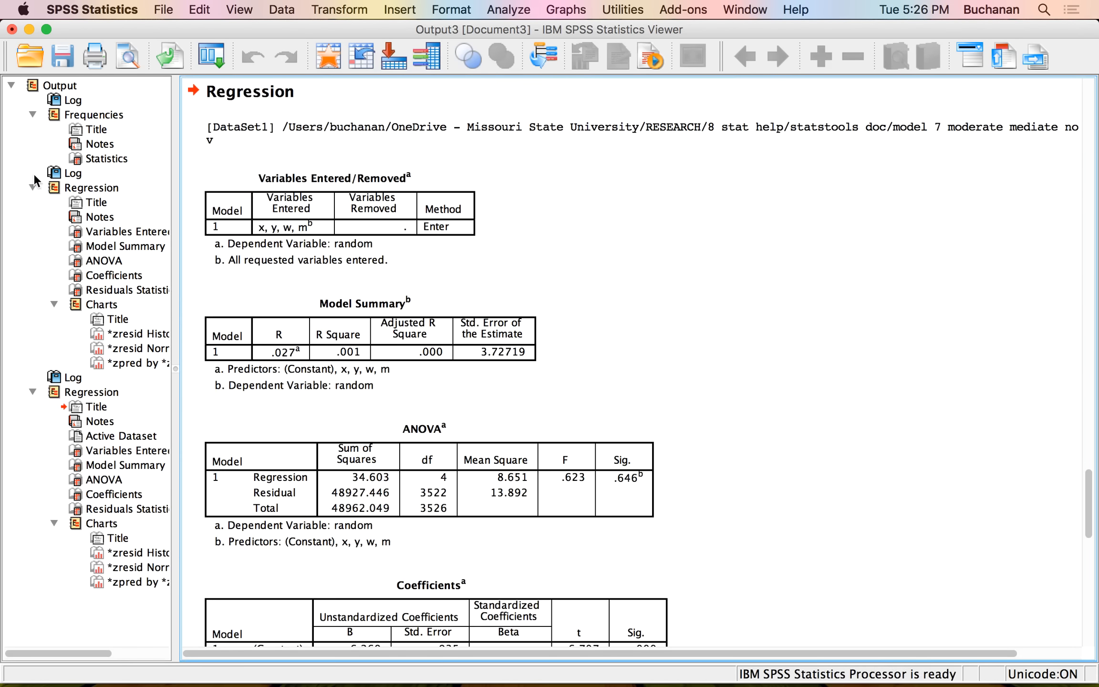
left_click(31, 189)
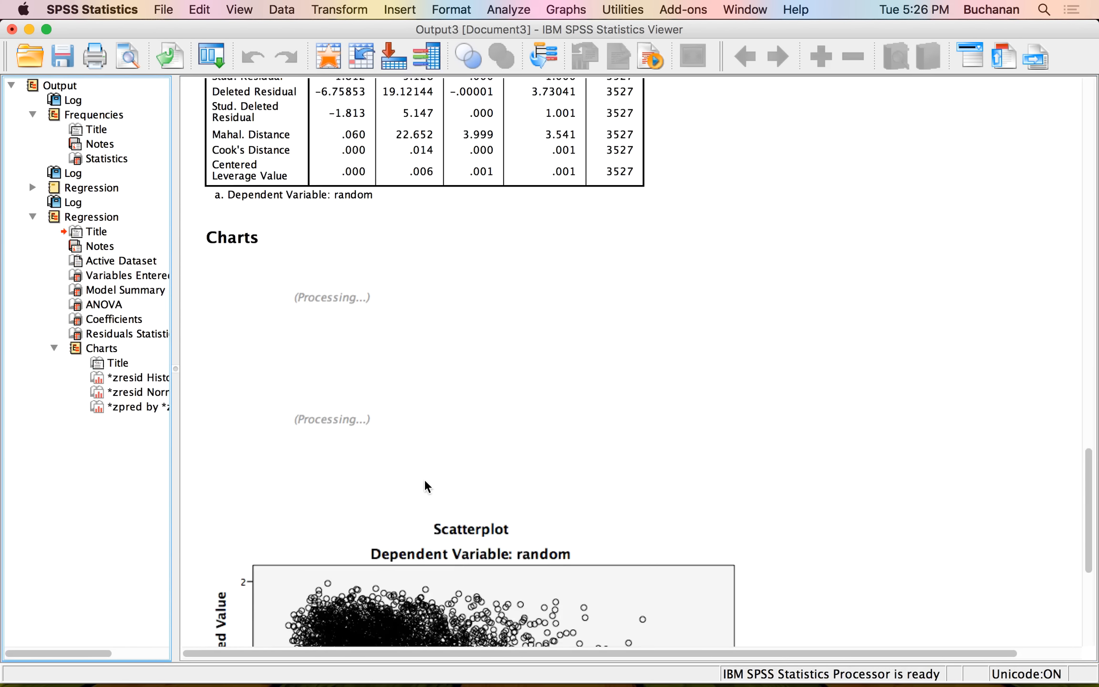
- Switch to the dataset and select the MAH_2 column to inspect the new Mahalanobis distances
key("ctrl+Up")
left_click(464, 411)
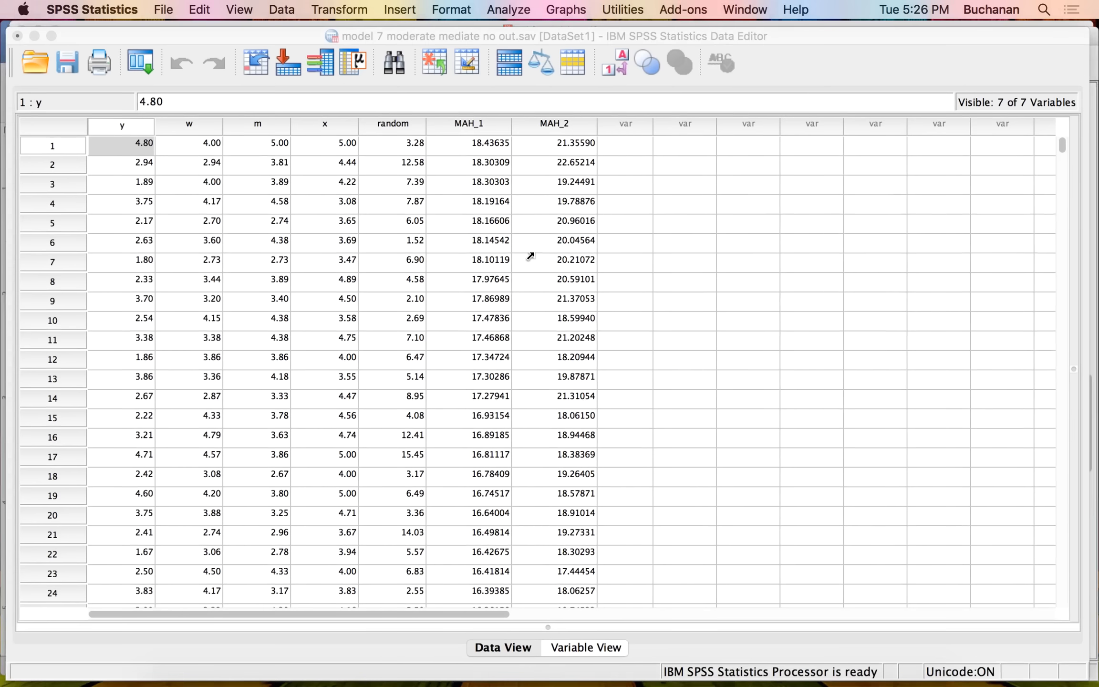
left_click(558, 120)
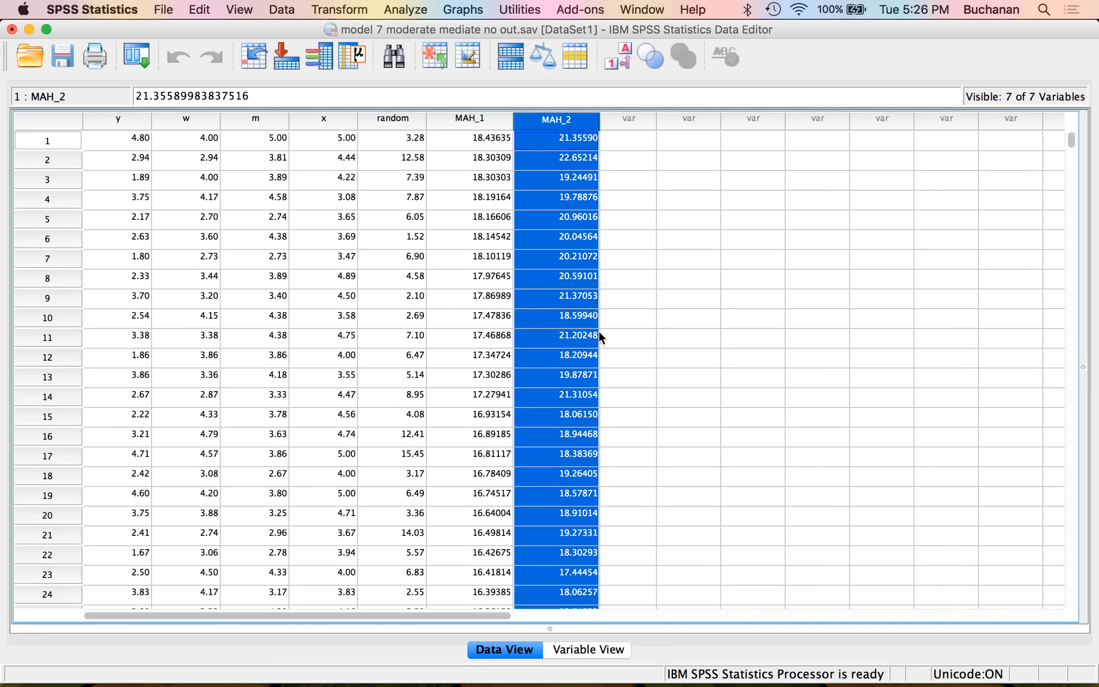
- Return to the regression output and examine the standardized residual histogram for normality
key("ctrl+Up")
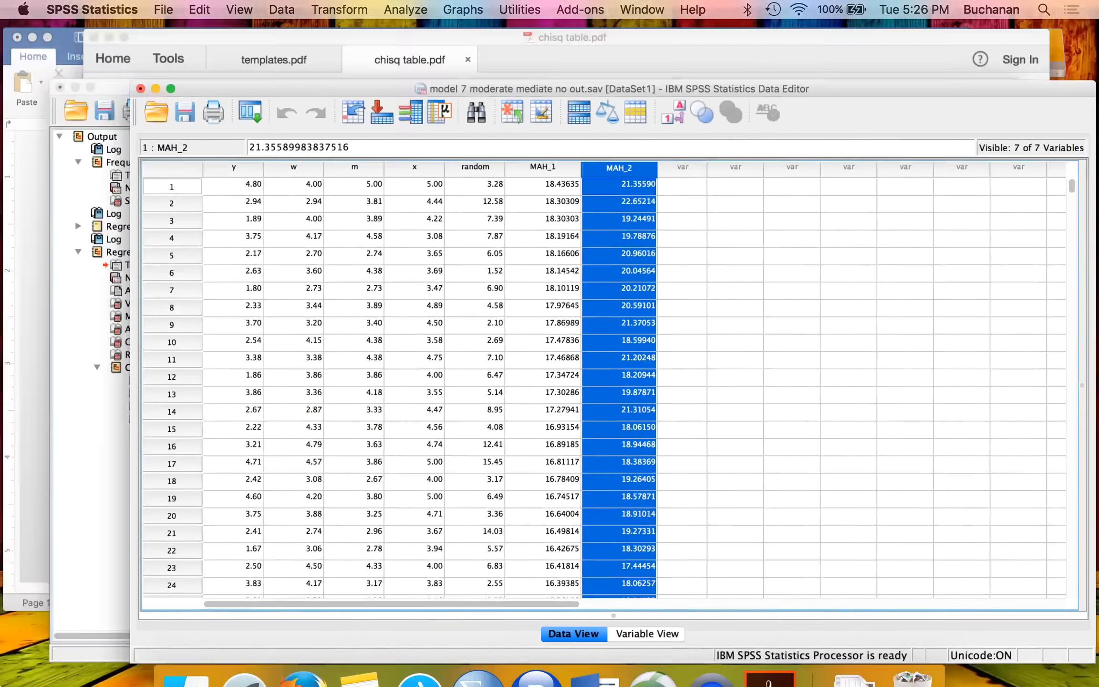
left_click(368, 453)
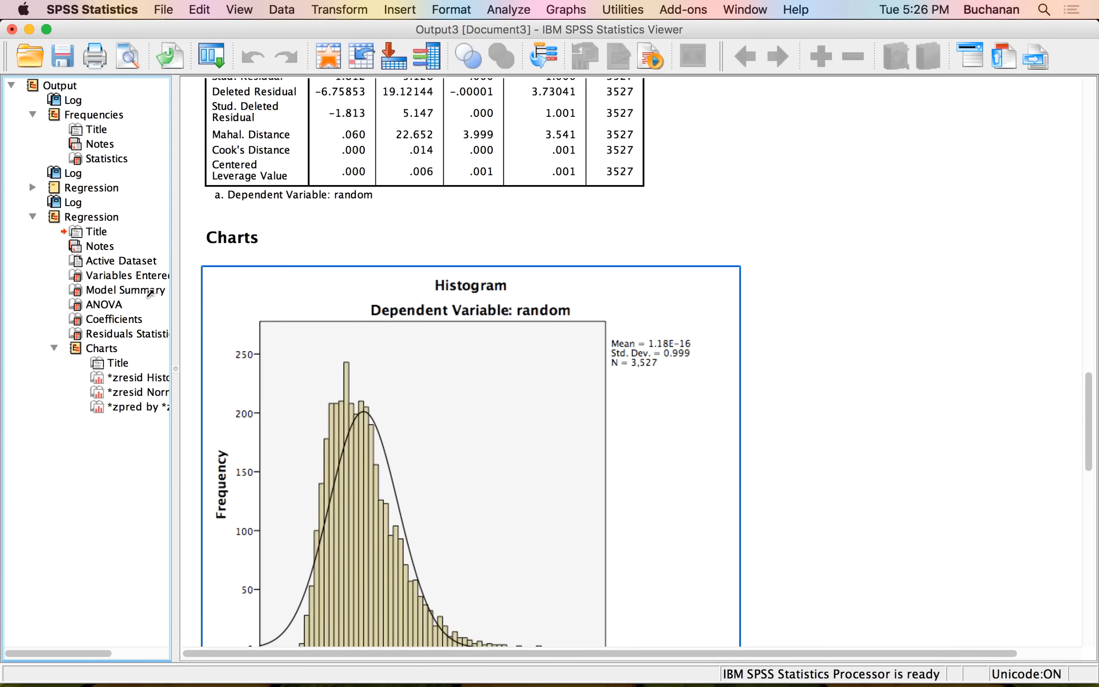
scroll(410, 430, "up", 10)
scroll(386, 444, "down", 8)
scroll(386, 443, "down", 1)
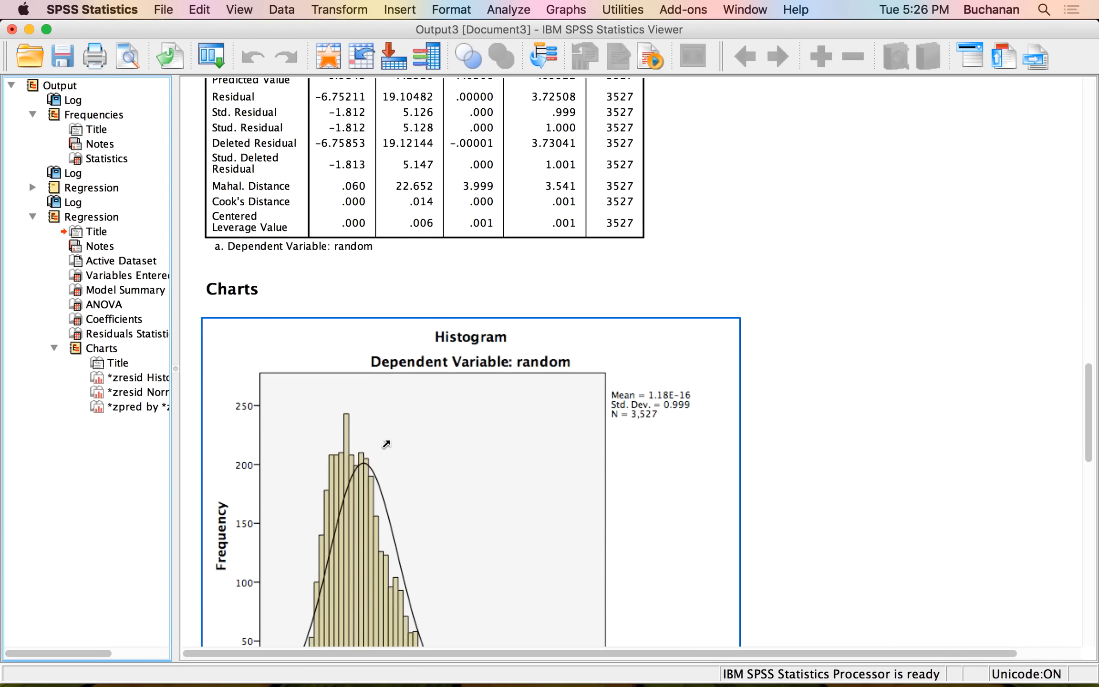
left_click(115, 377)
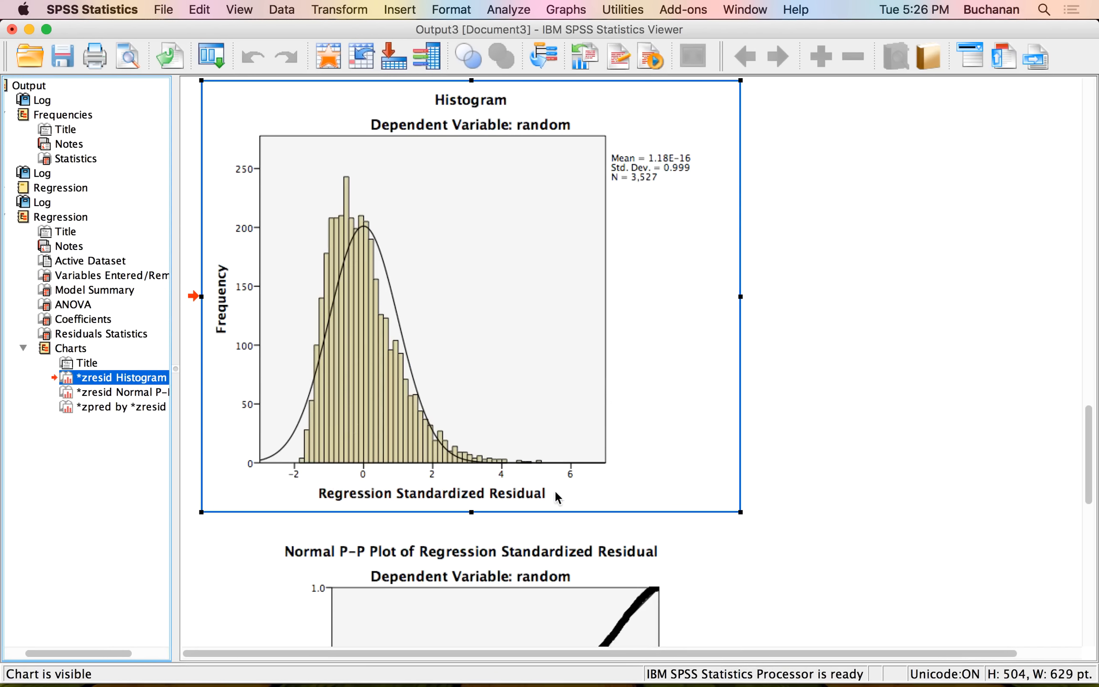
left_click(599, 579)
left_click(630, 388)
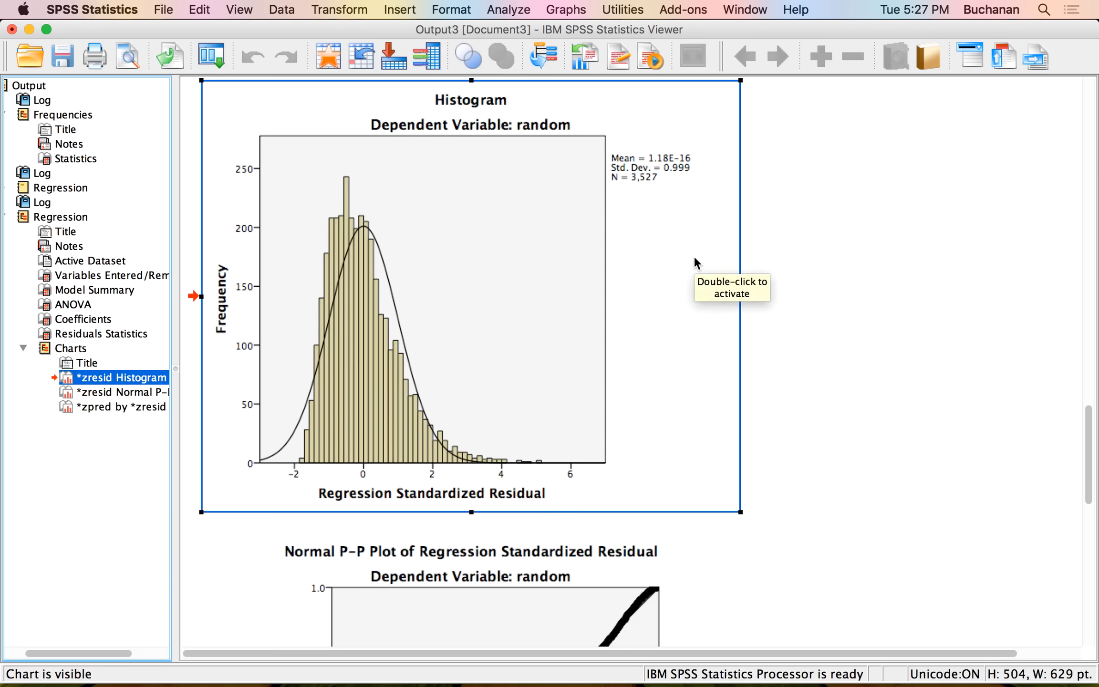
- Examine the normal P-P plot for linearity and the residual scatterplot for homogeneity and homoscedasticity
scroll(694, 259, "down", 10)
scroll(693, 252, "up", 2)
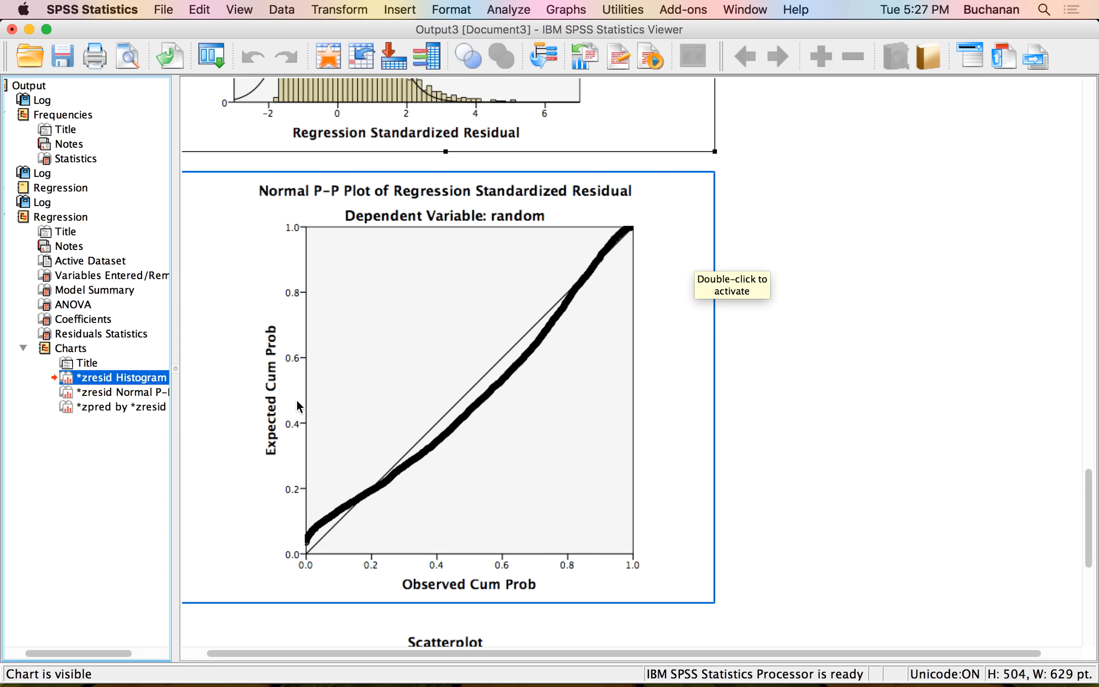
scroll(291, 399, "down", 10)
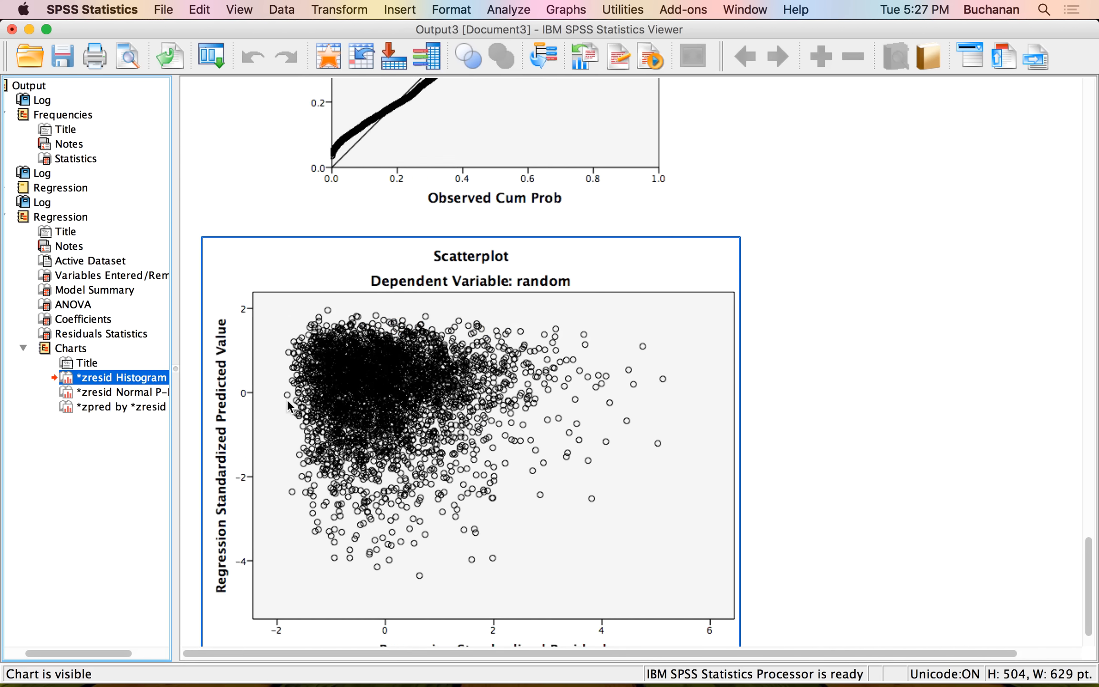
scroll(288, 403, "down", 2)
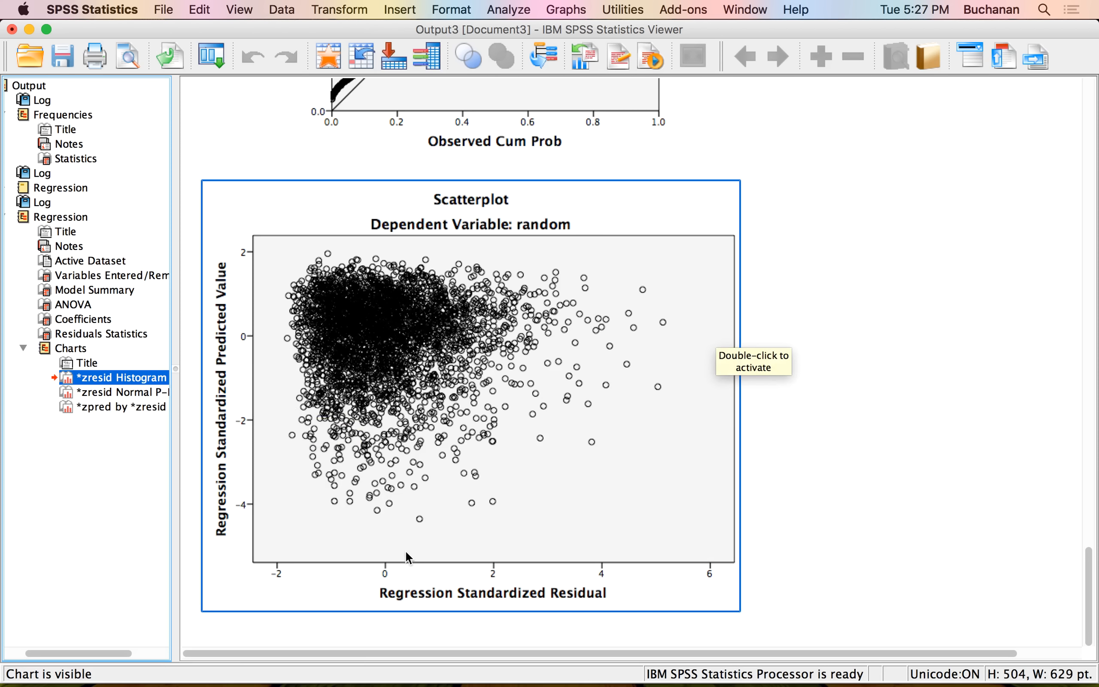
left_click(366, 616)
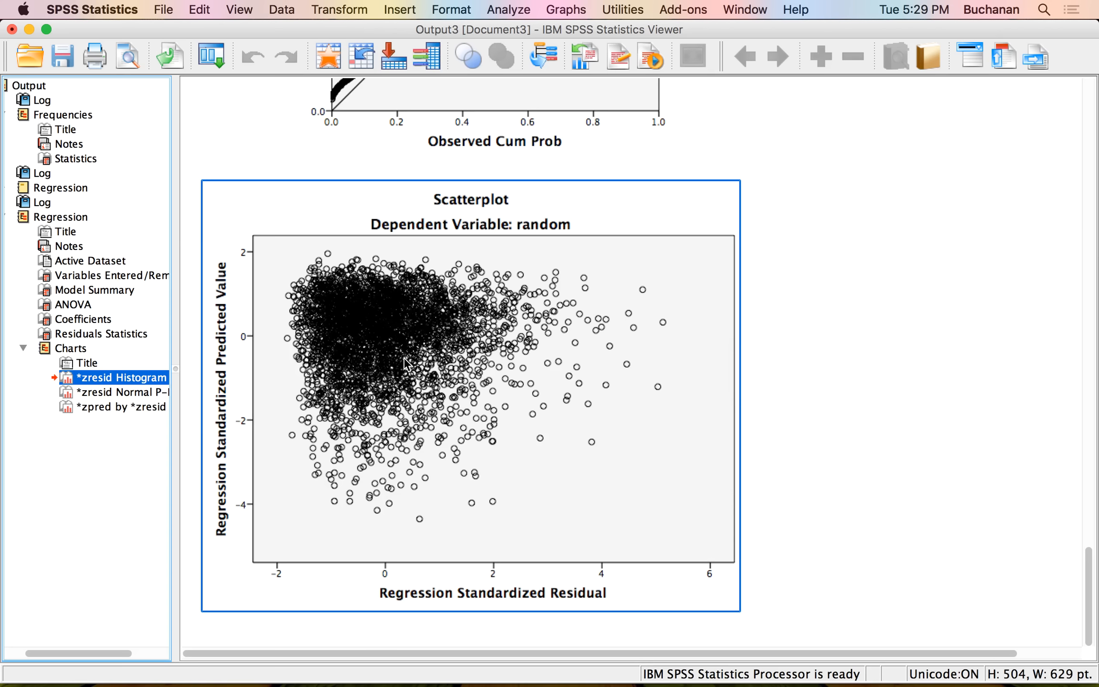
left_click(868, 579)
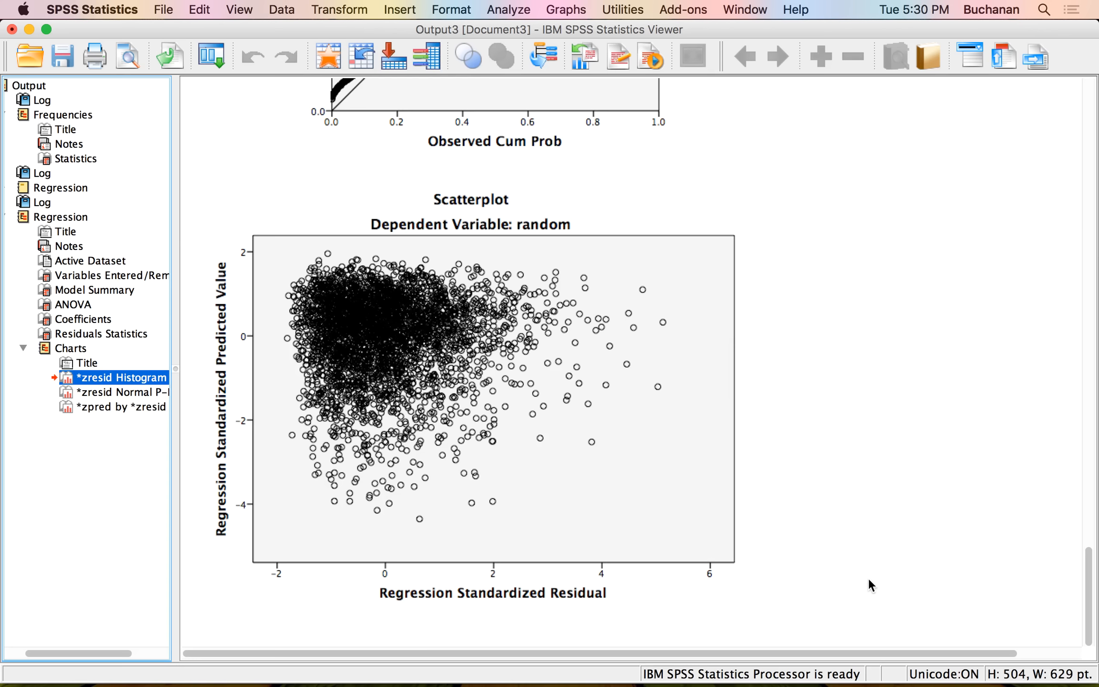
mouse_move(1, 685)
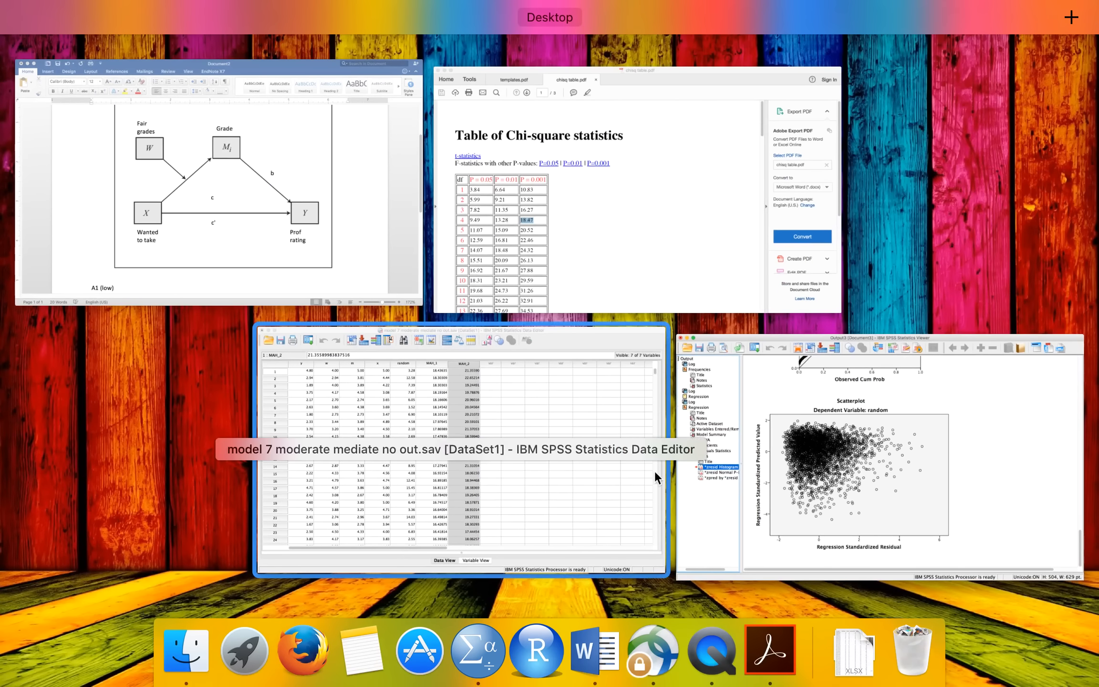
left_click(791, 443)
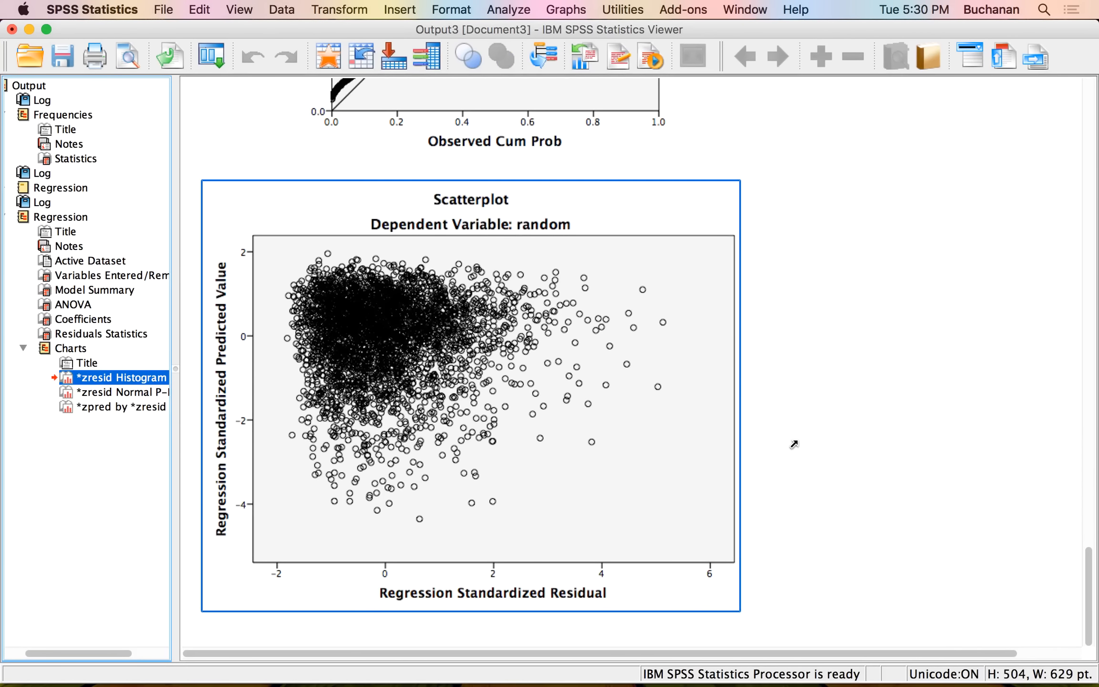
- Open the PROCESS regression procedure and reset its settings to the defaults
left_click(515, 12)
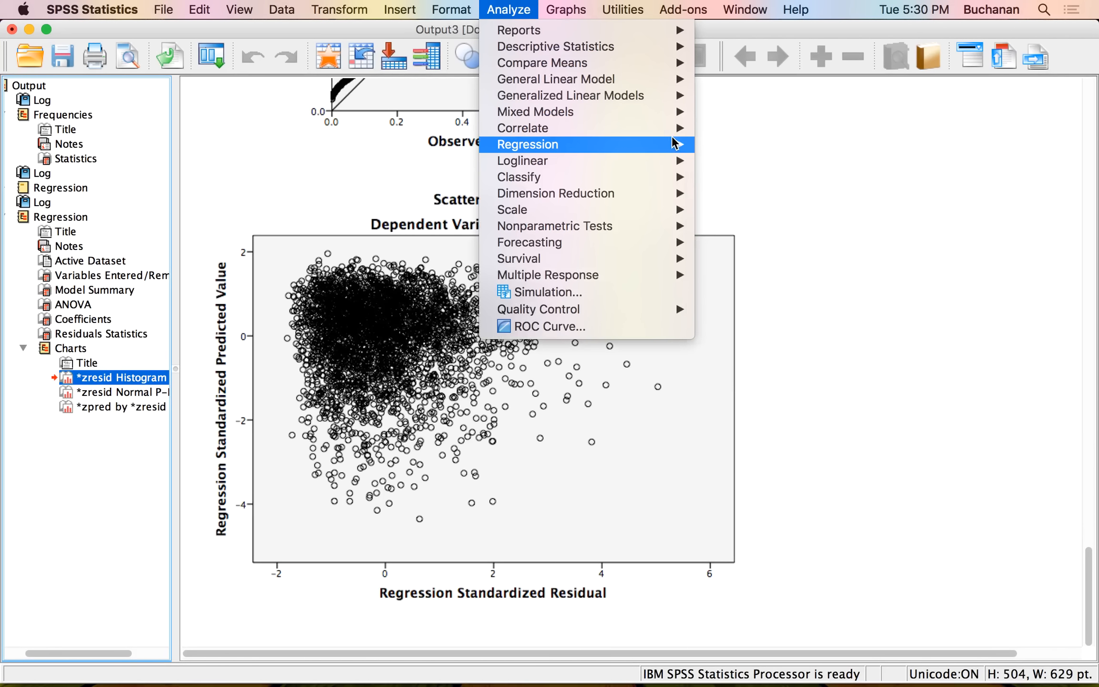
mouse_move(676, 144)
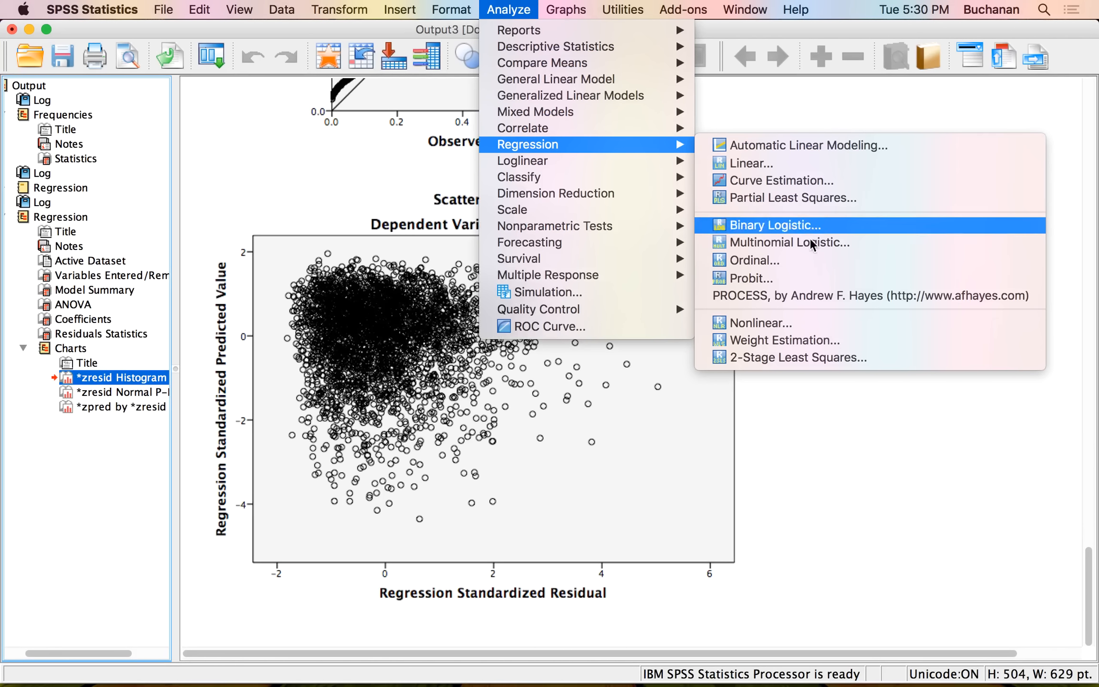
left_click(780, 294)
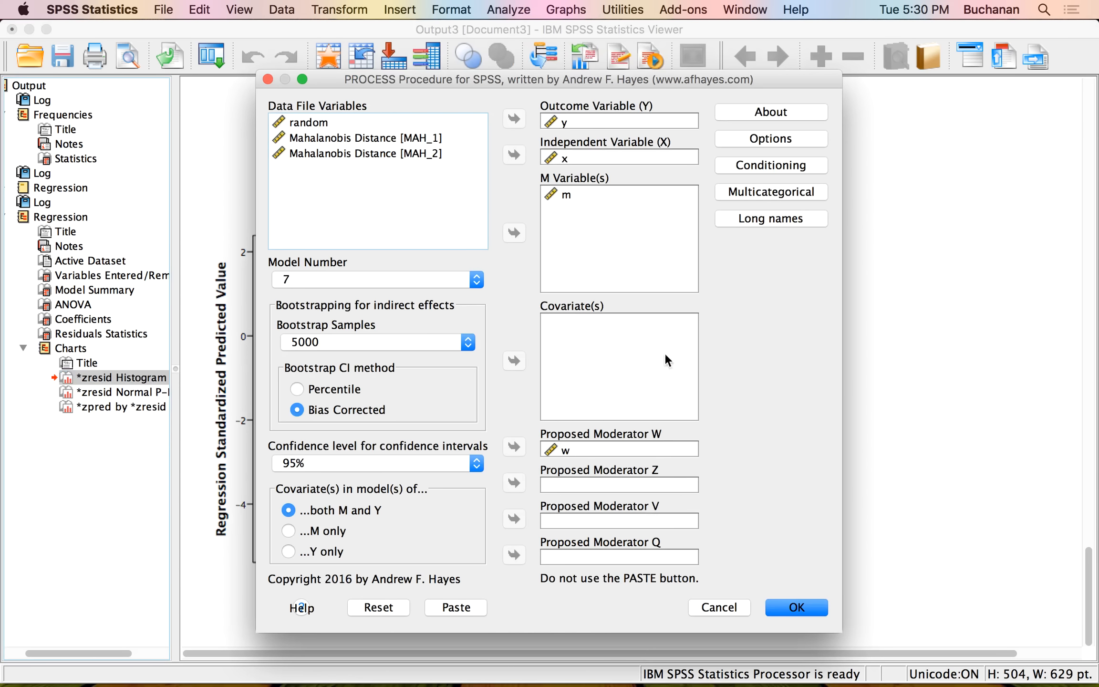
left_click(387, 607)
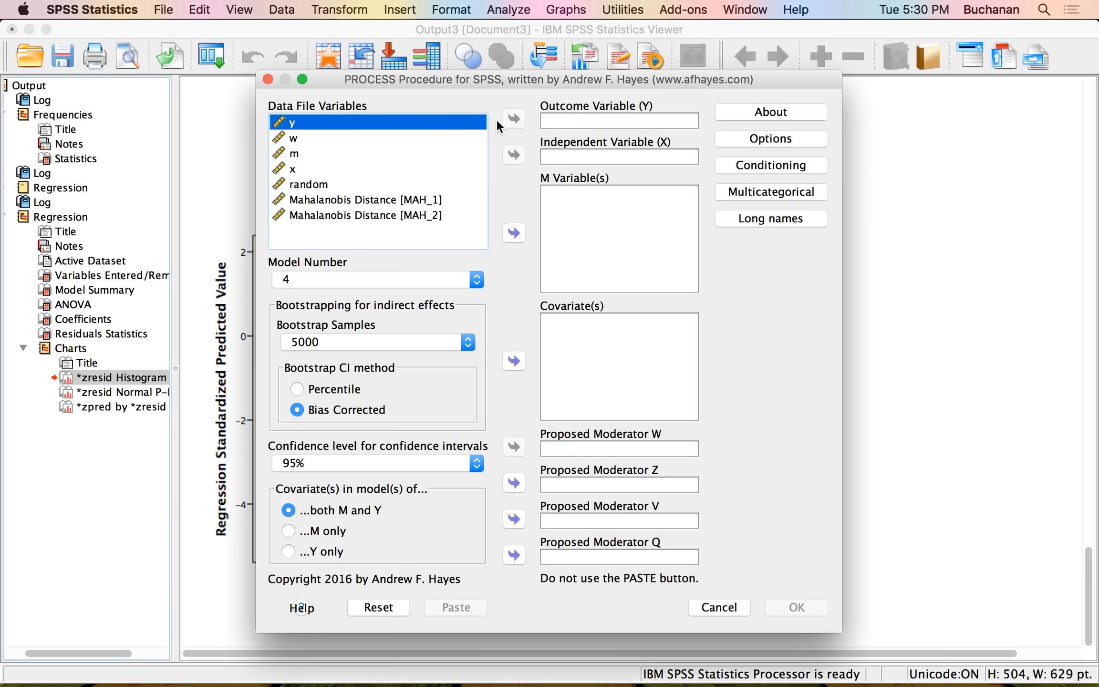
- Assign x as the independent variable and y as the outcome variable in PROCESS
left_click_drag(395, 122, 579, 123)
left_click(293, 136)
left_click(299, 153)
left_click(294, 184)
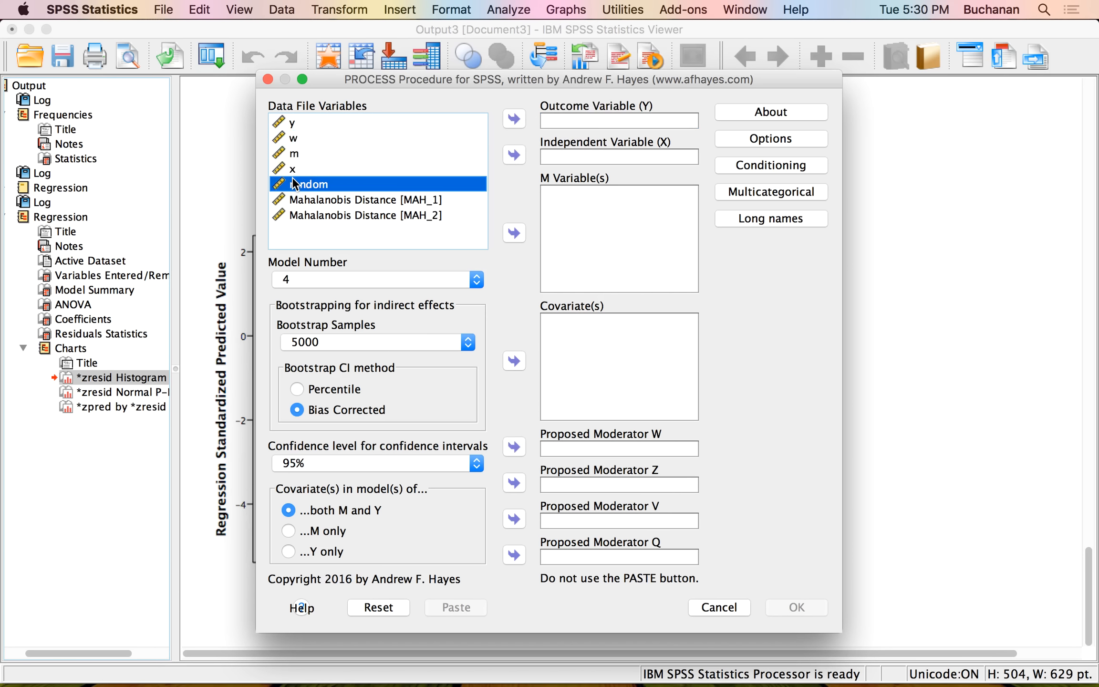
left_click(292, 170)
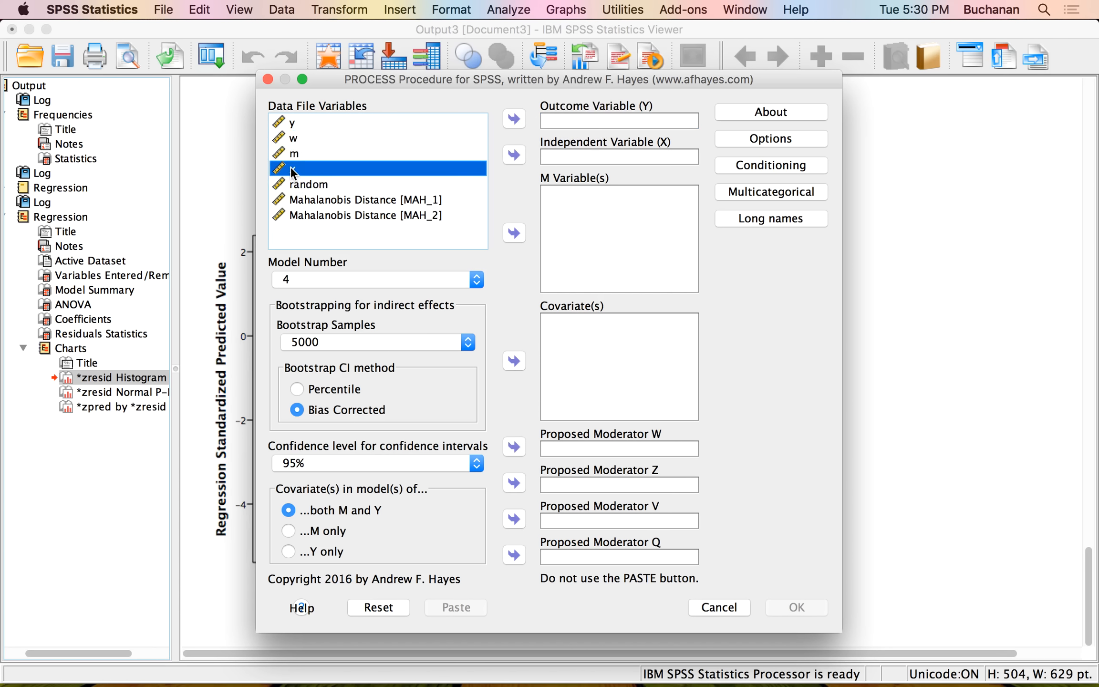
left_click(512, 153)
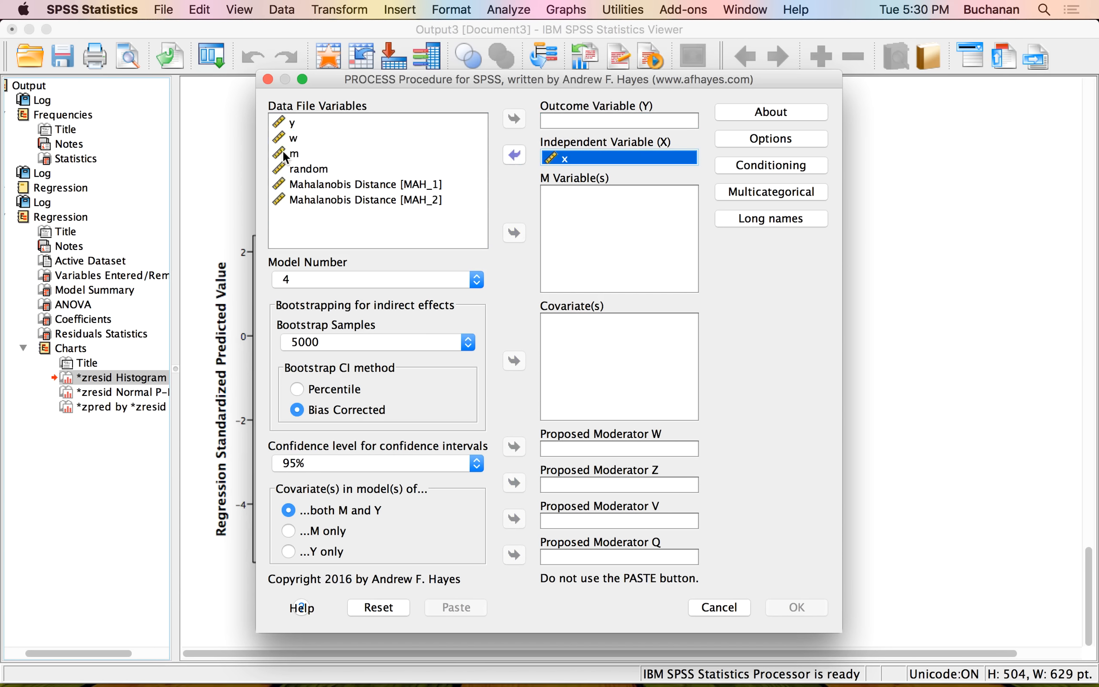
left_click(302, 123)
left_click(513, 118)
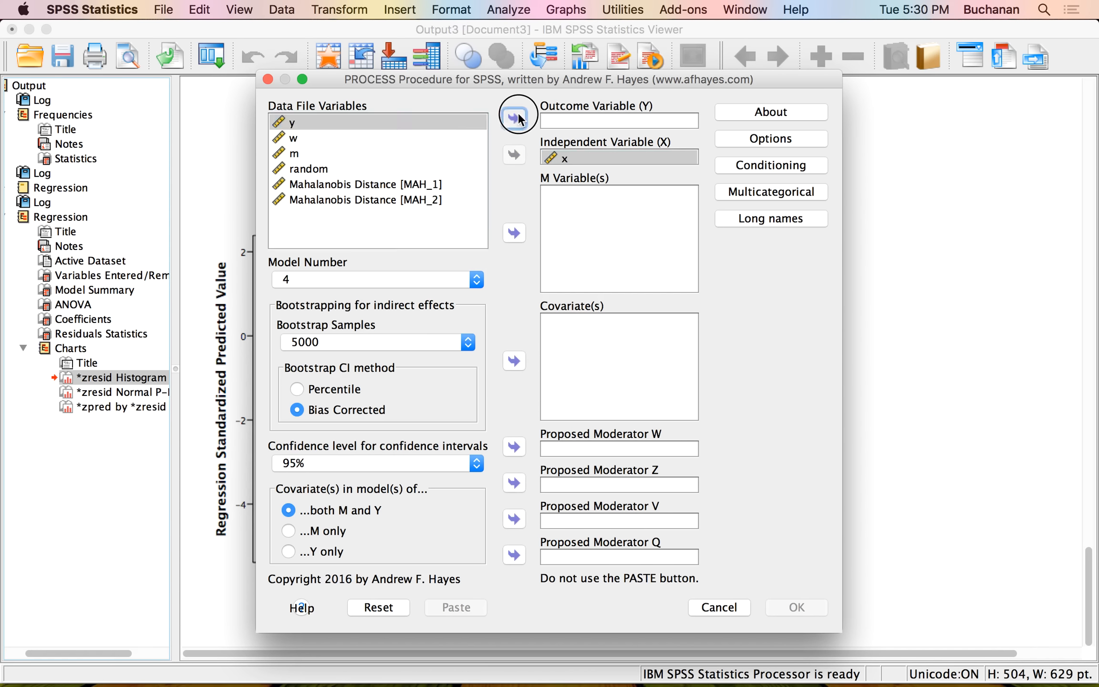
- Assign m as the M variable and w as proposed moderator W, using model number 7
left_click(303, 138)
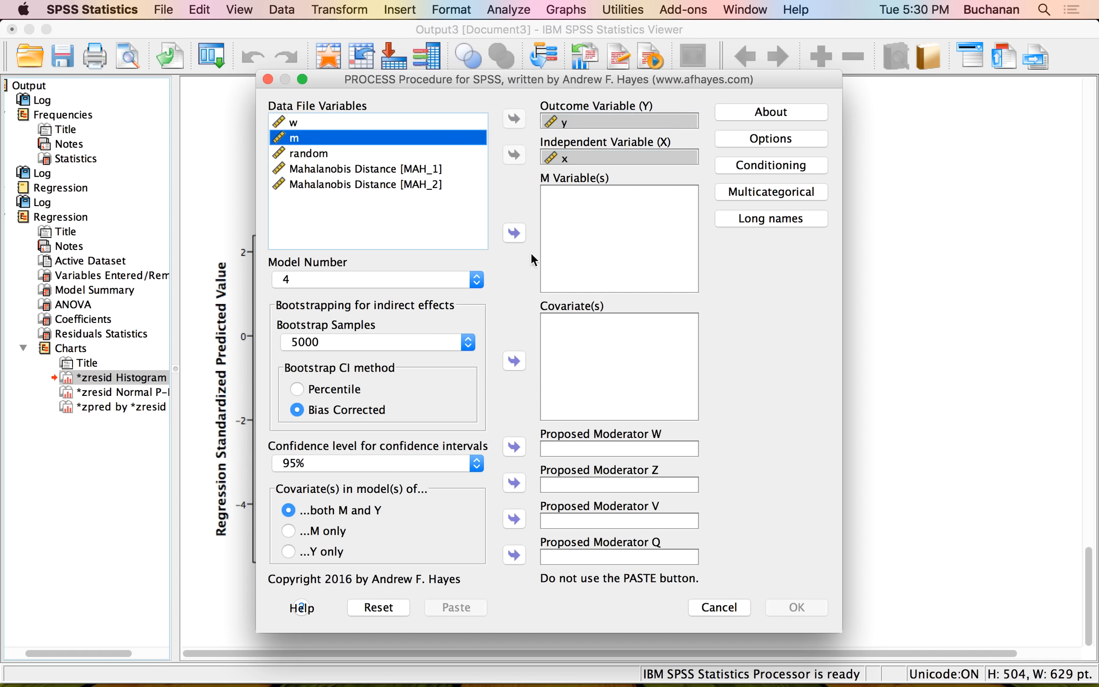
left_click(514, 233)
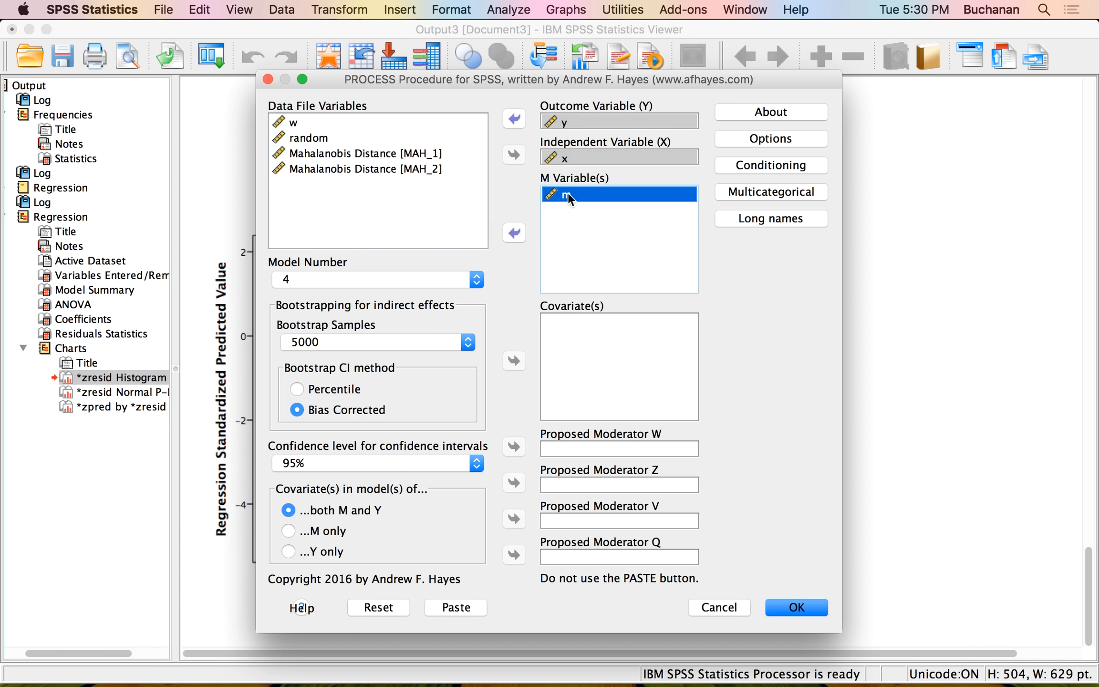
left_click(290, 124)
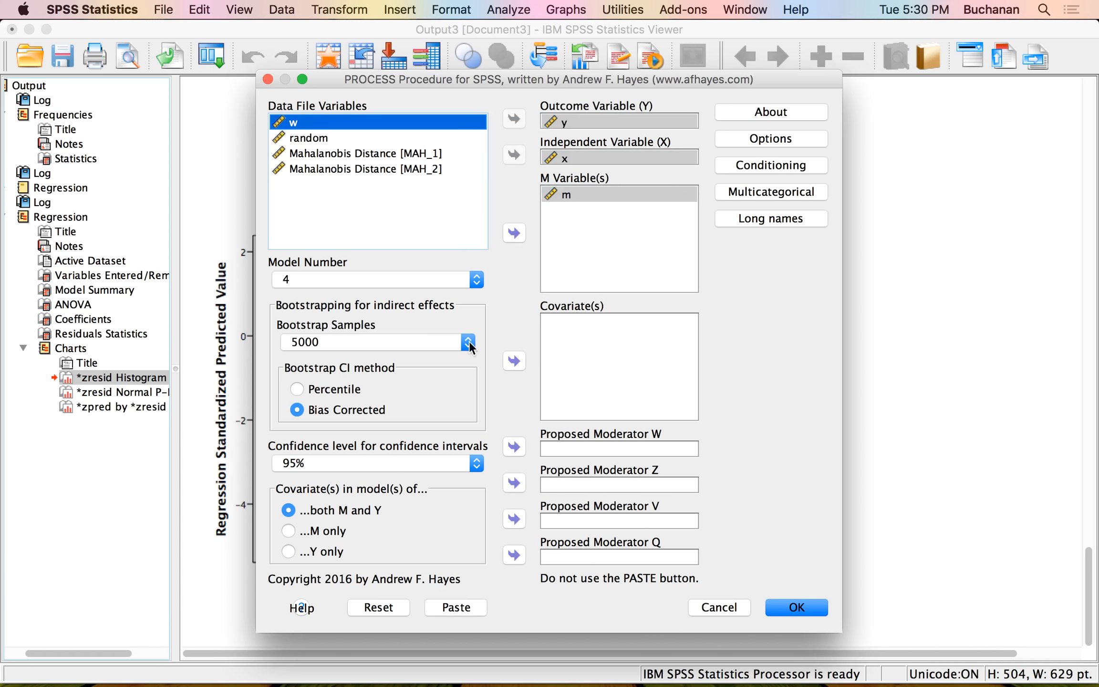
left_click(514, 446)
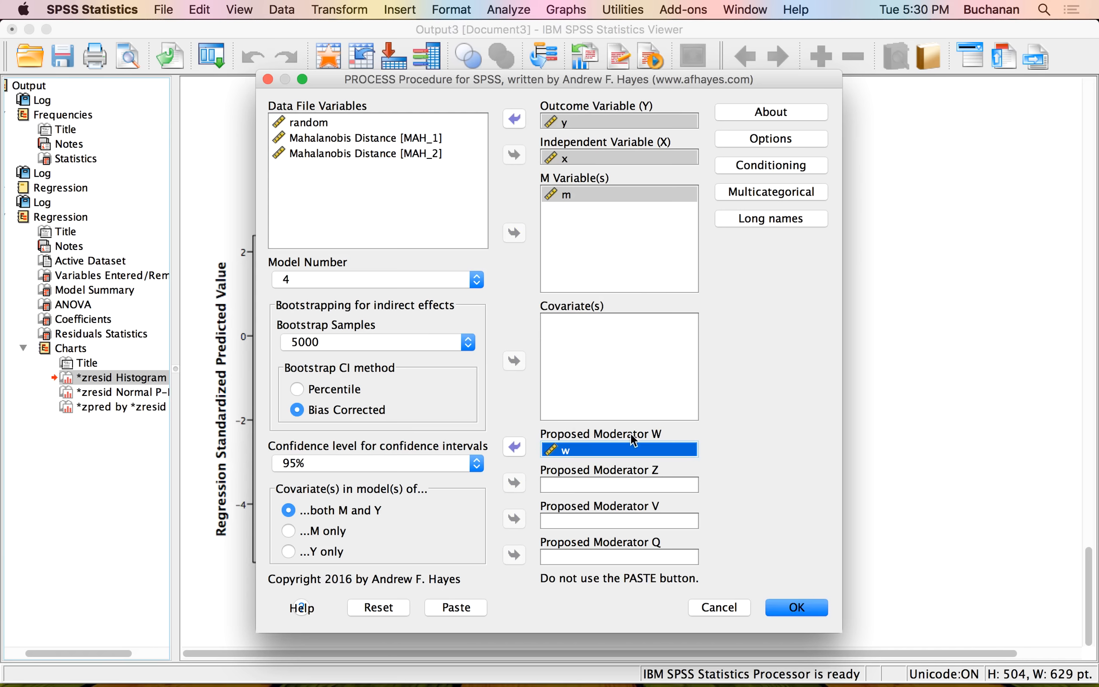
left_click(427, 277)
left_click(384, 328)
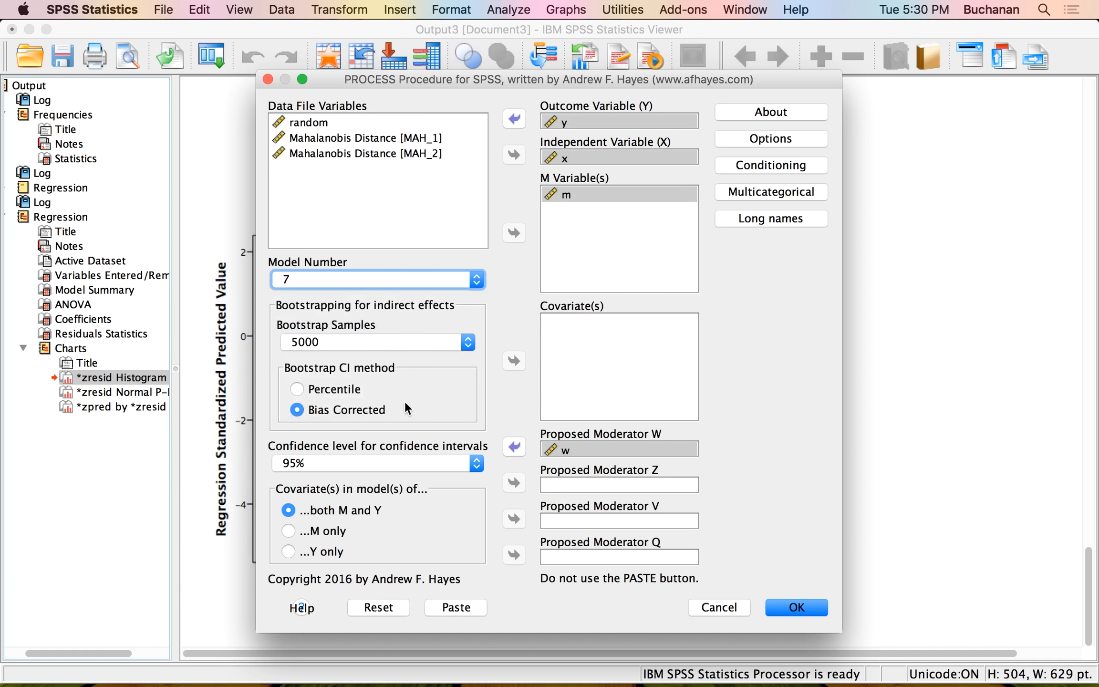
- Enable mean centering, heteroscedasticity-consistent SEs and OLS/ML confidence intervals, and accept conditioning at the mean and +- 1 SD
left_click(768, 138)
left_click(500, 223)
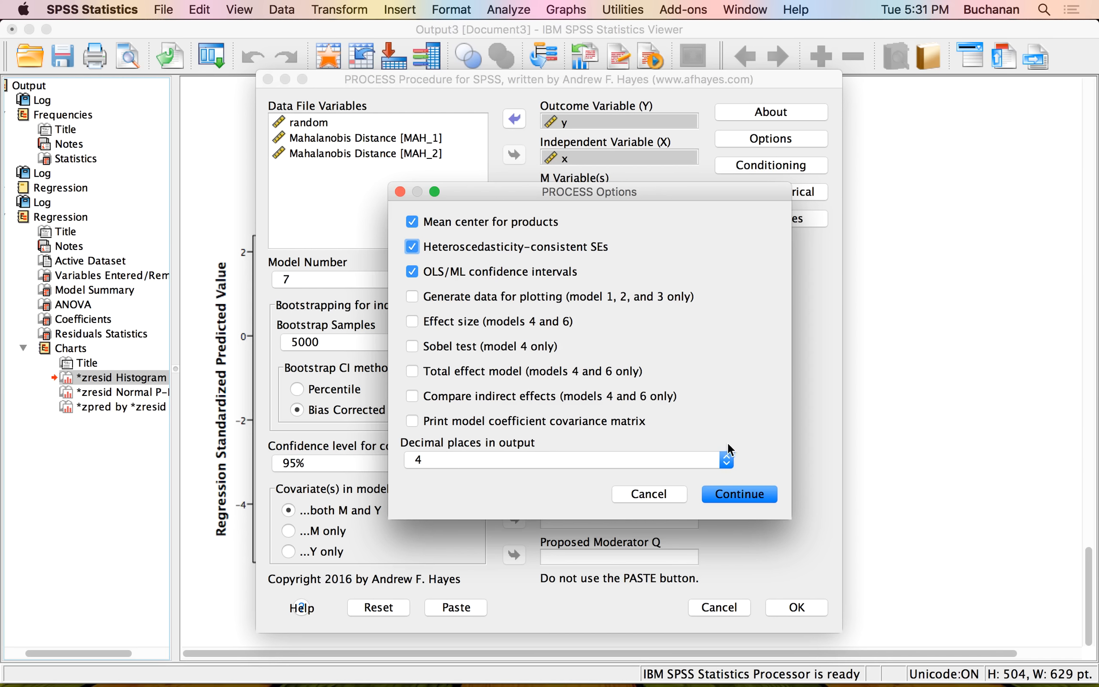
left_click(747, 494)
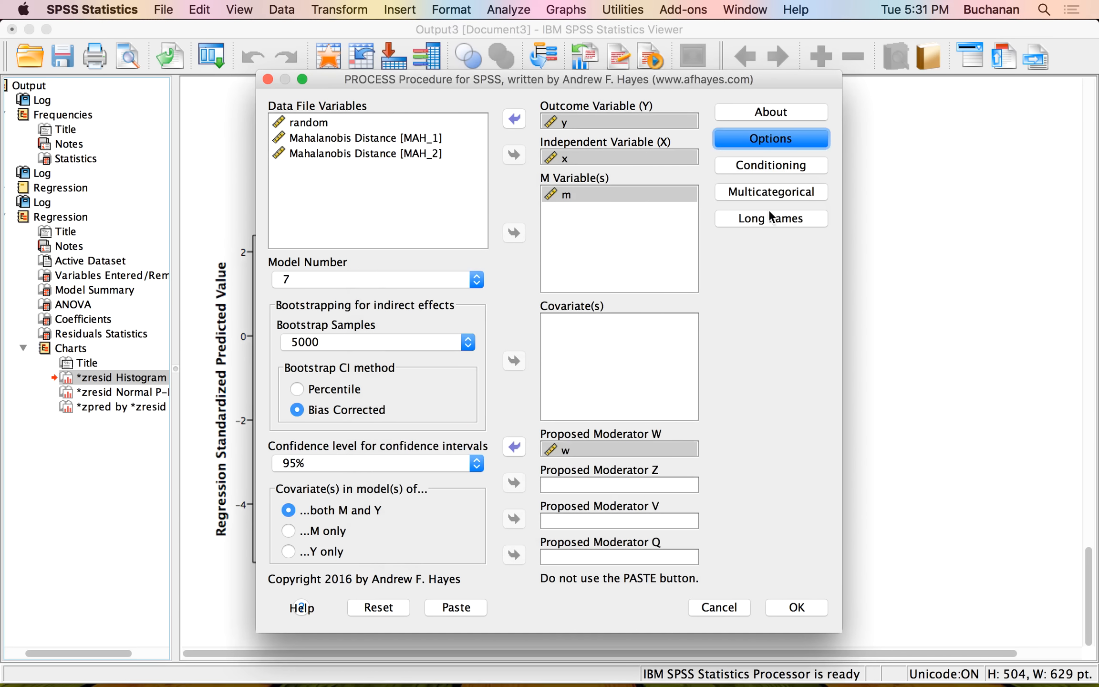
left_click(771, 165)
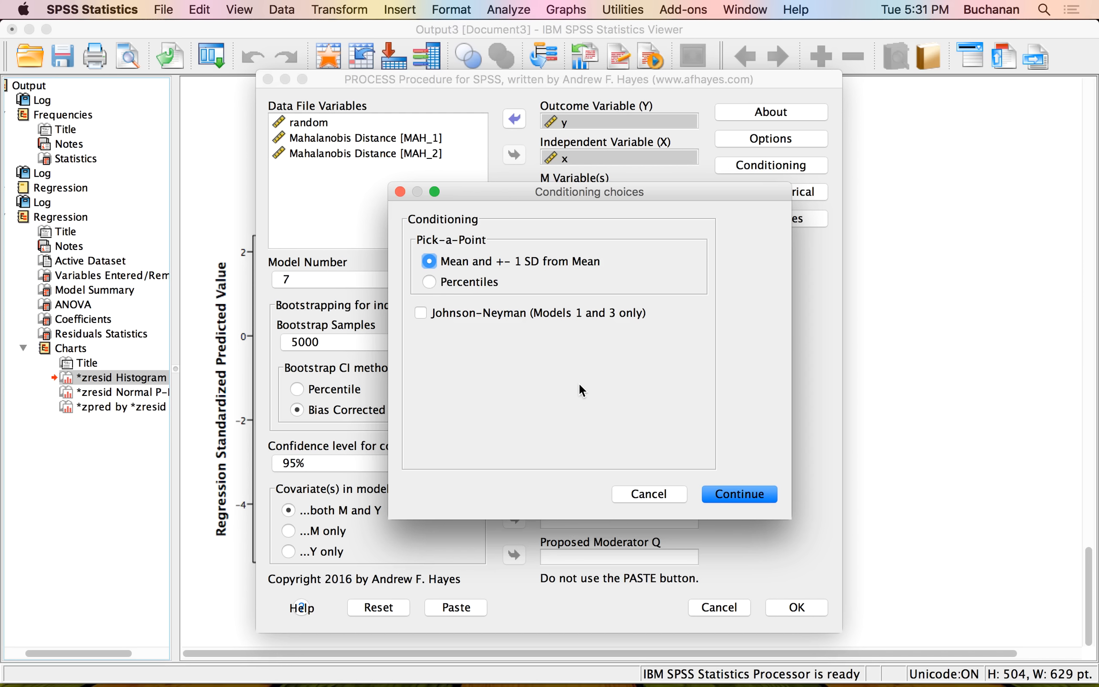
left_click(738, 496)
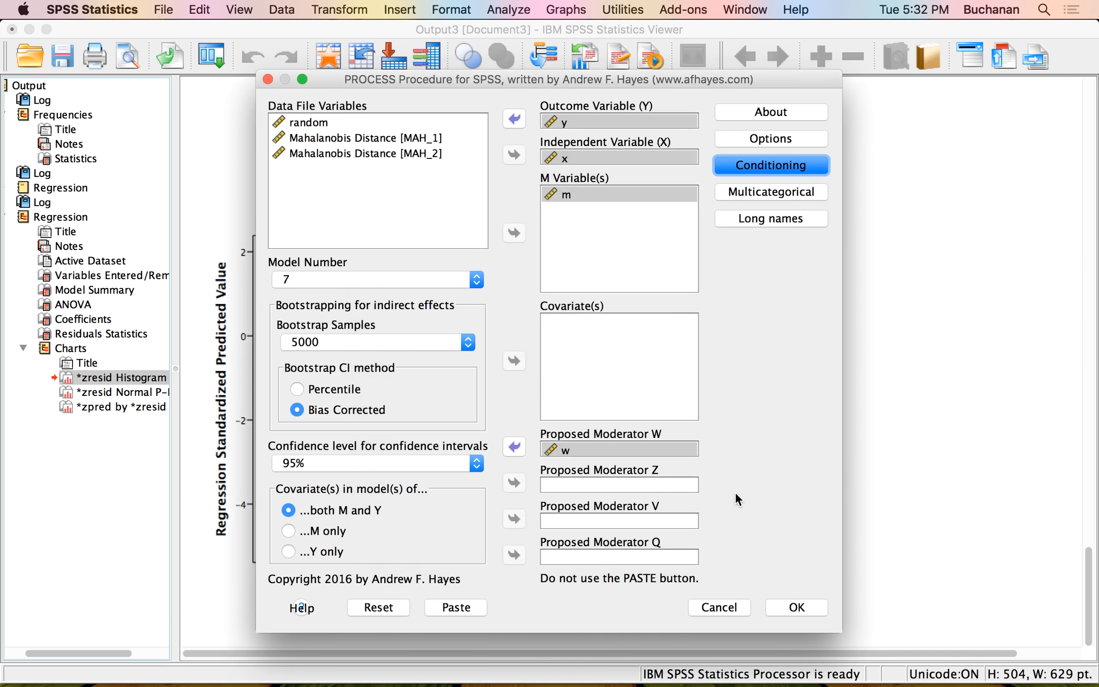
- Review the PROCESS multicategorical variable and long variable name settings, leaving both without changes
left_click(767, 191)
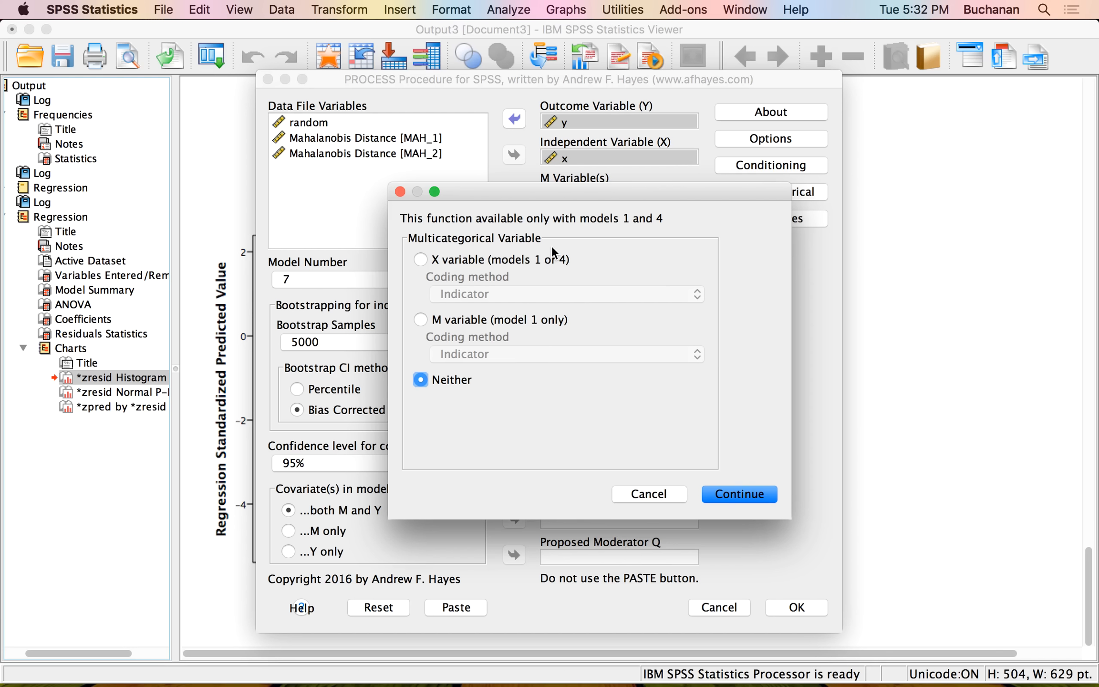
left_click(670, 491)
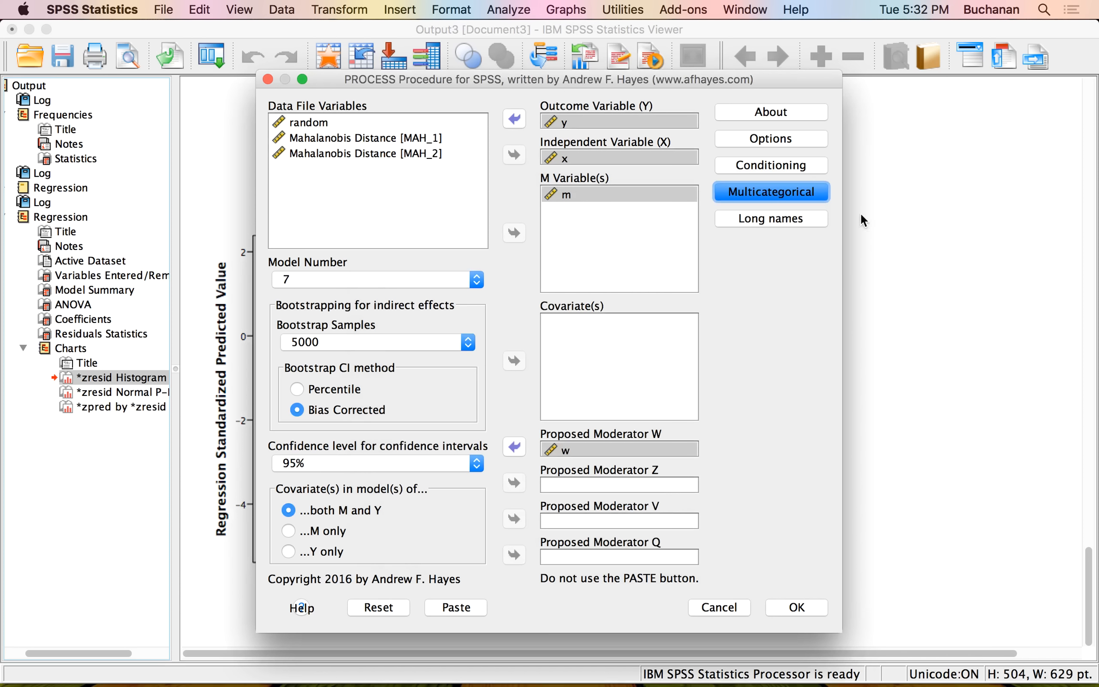
left_click(771, 219)
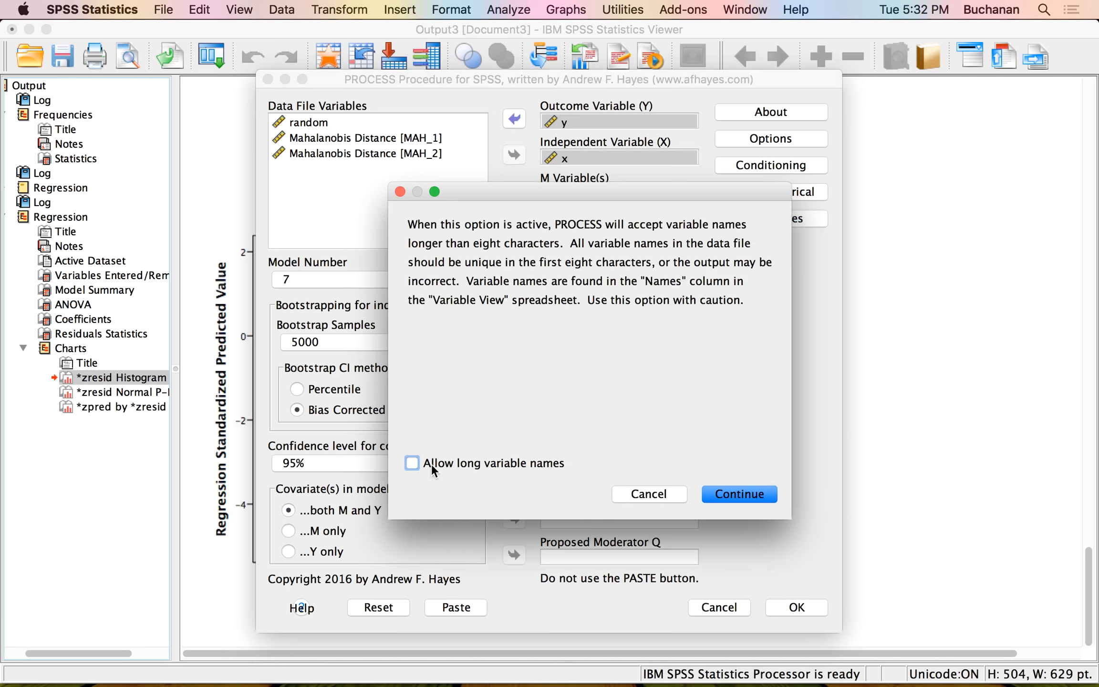
left_click(653, 493)
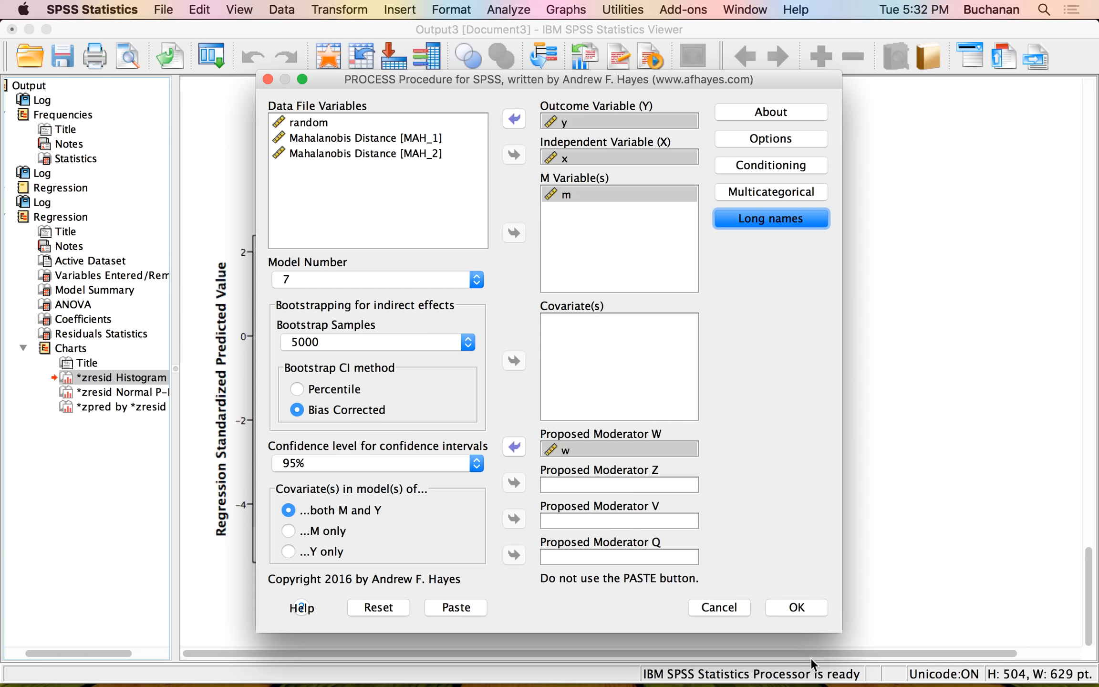
- Run the PROCESS Model 7 analysis and go to the start of its output
left_click(795, 611)
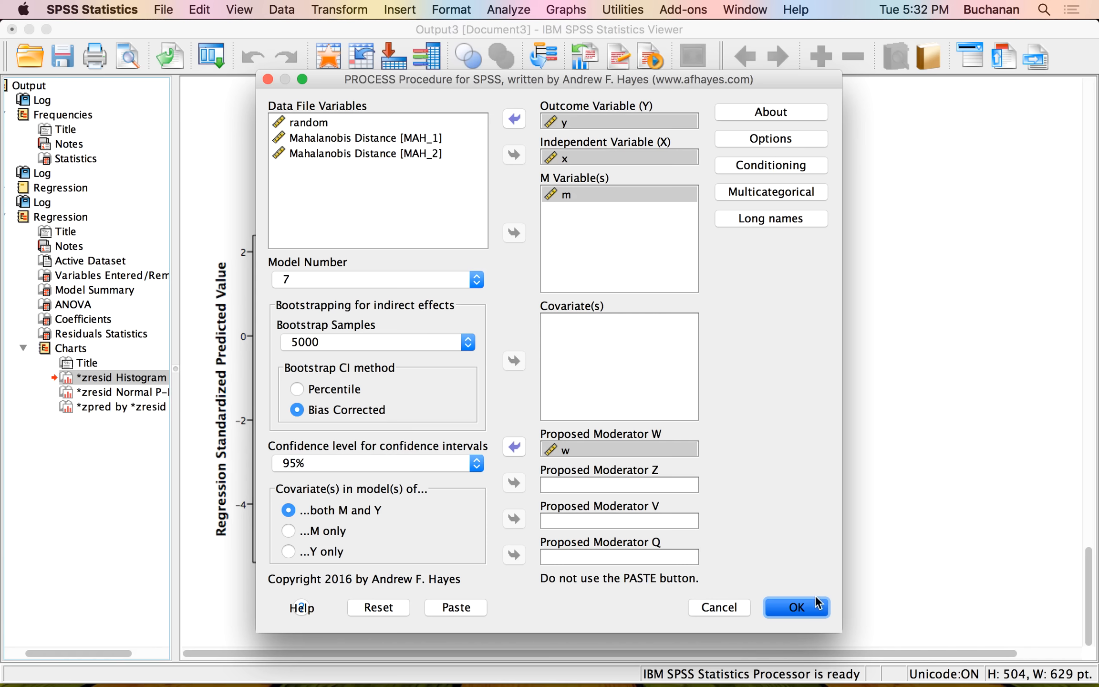
left_click(792, 611)
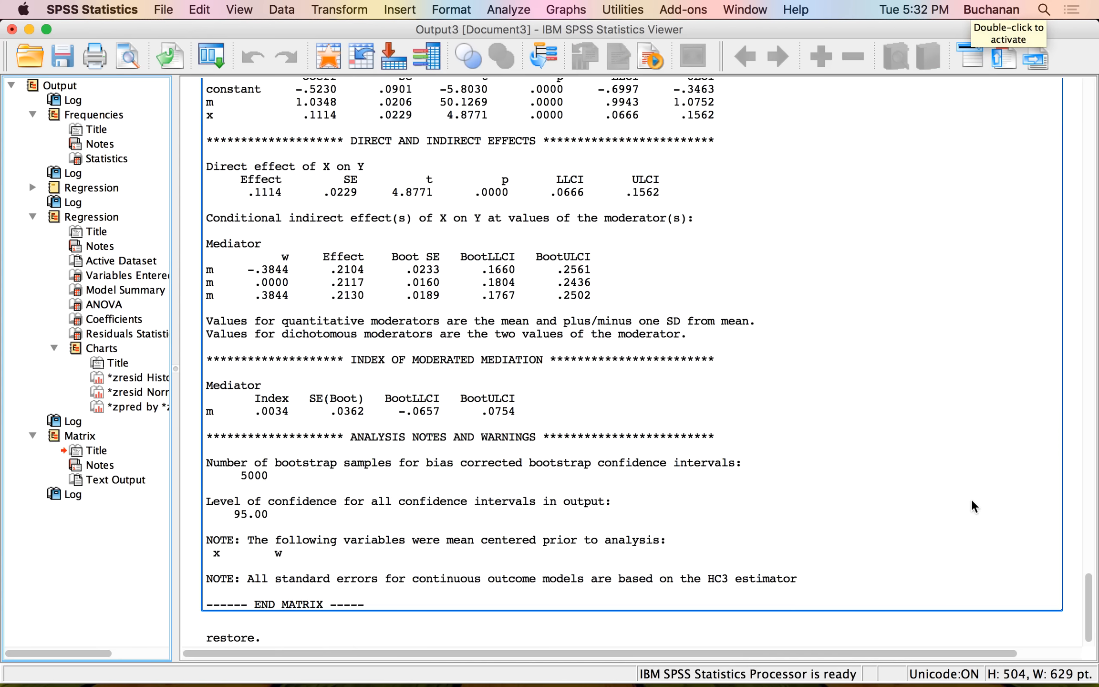
scroll(973, 506, "up", 15)
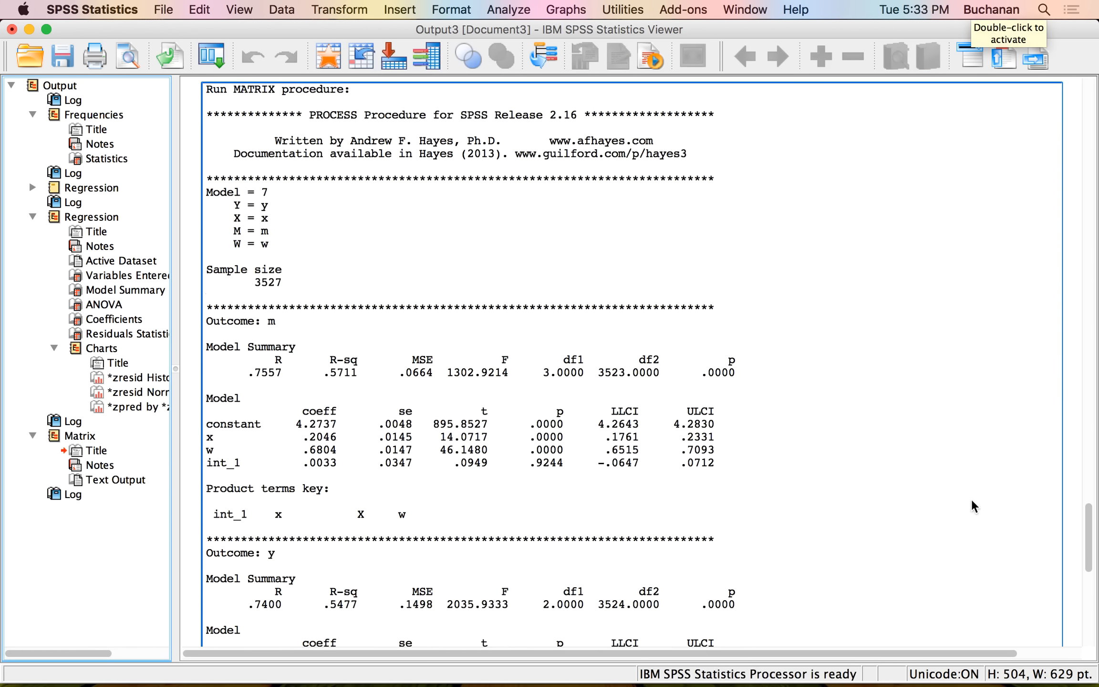
- Examine the sample size, model summary and coefficients for outcome m in the PROCESS output
scroll(973, 505, "down", 2)
left_click(281, 82)
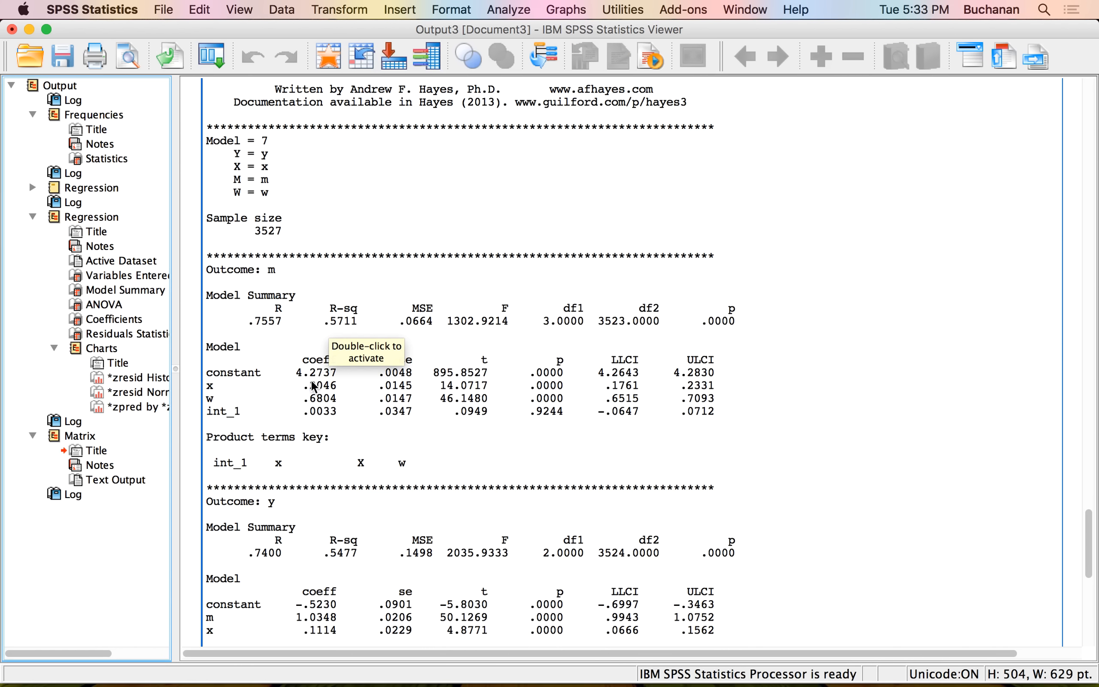
scroll(313, 385, "down", 5)
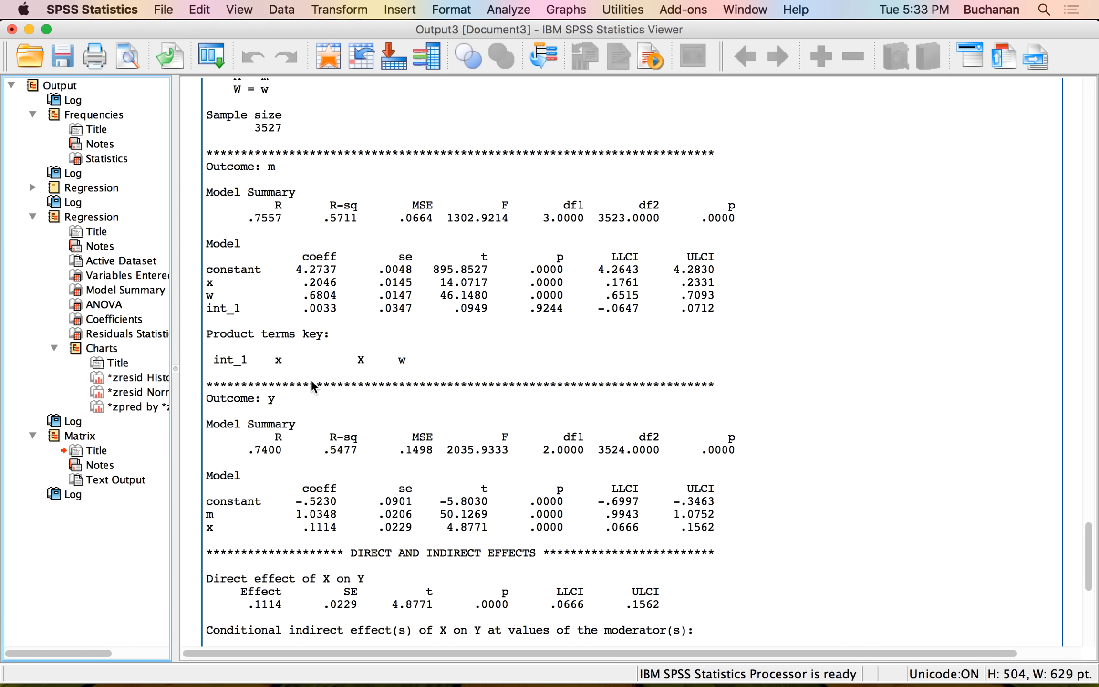
scroll(311, 380, "up", 5)
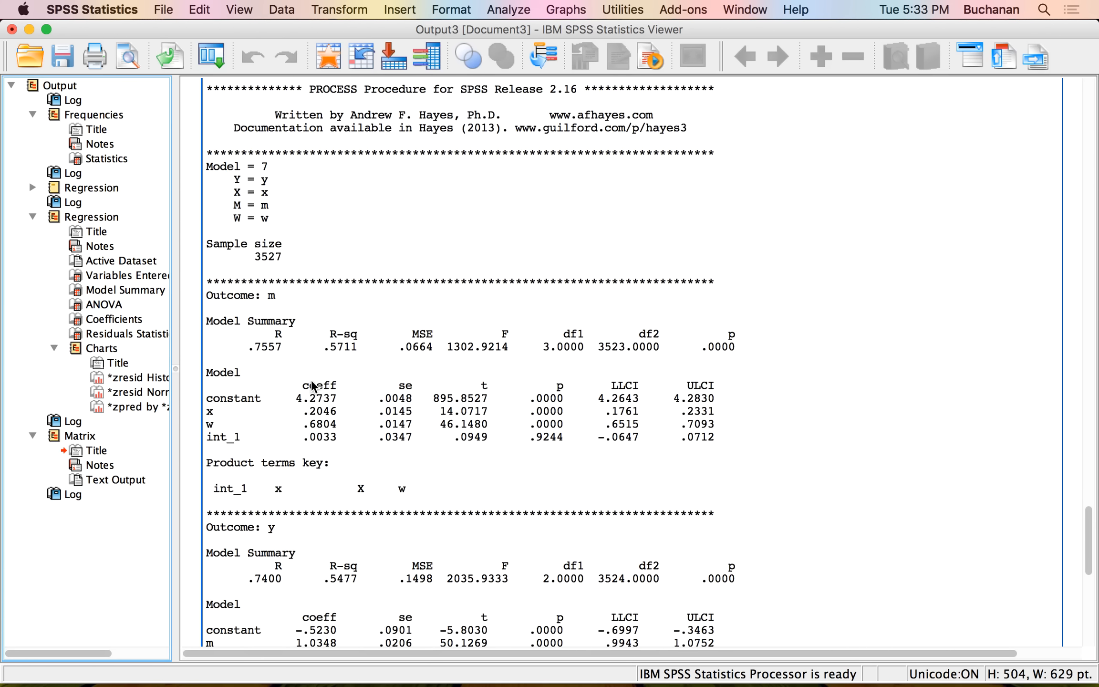
scroll(311, 379, "down", 5)
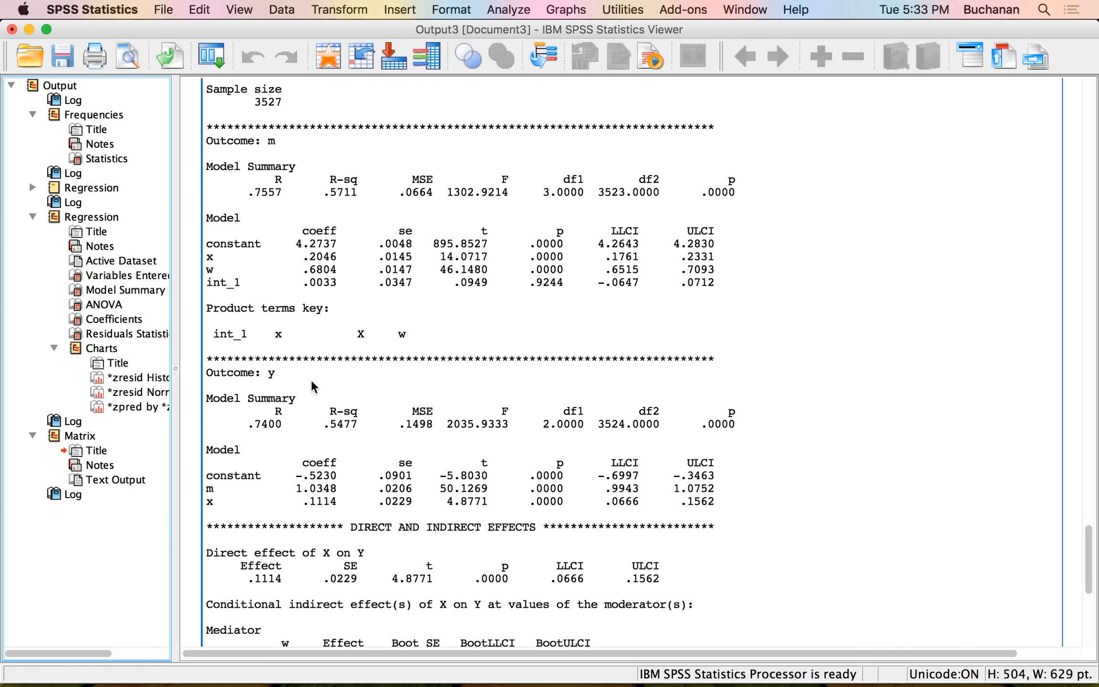
scroll(310, 379, "down", 2)
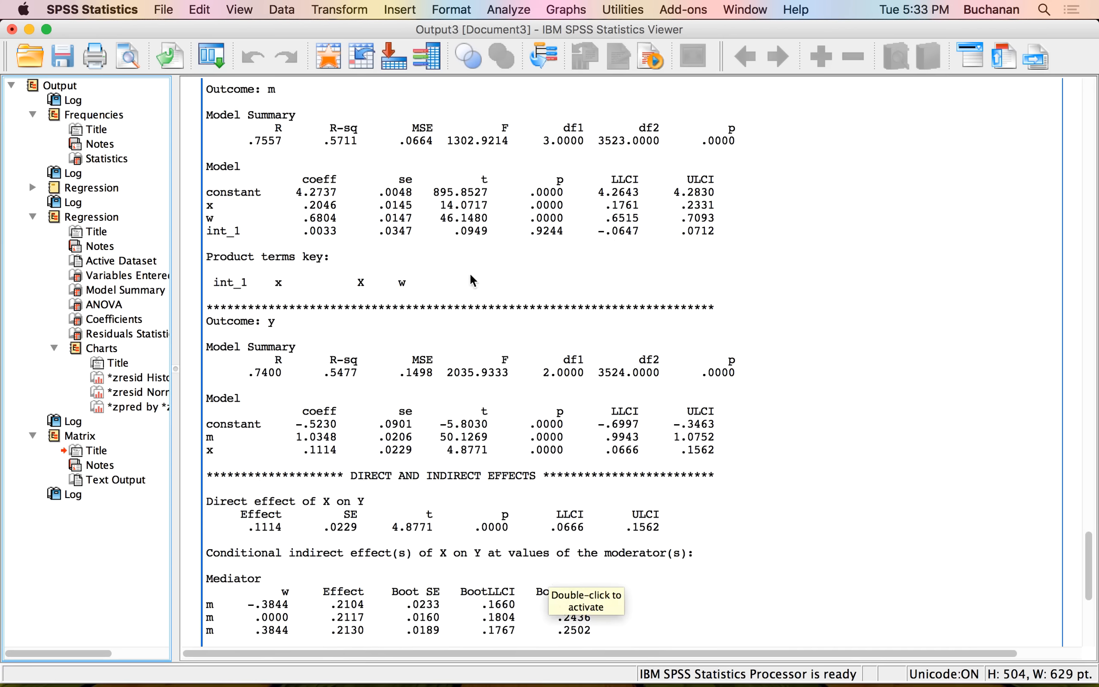
scroll(471, 281, "up", 2)
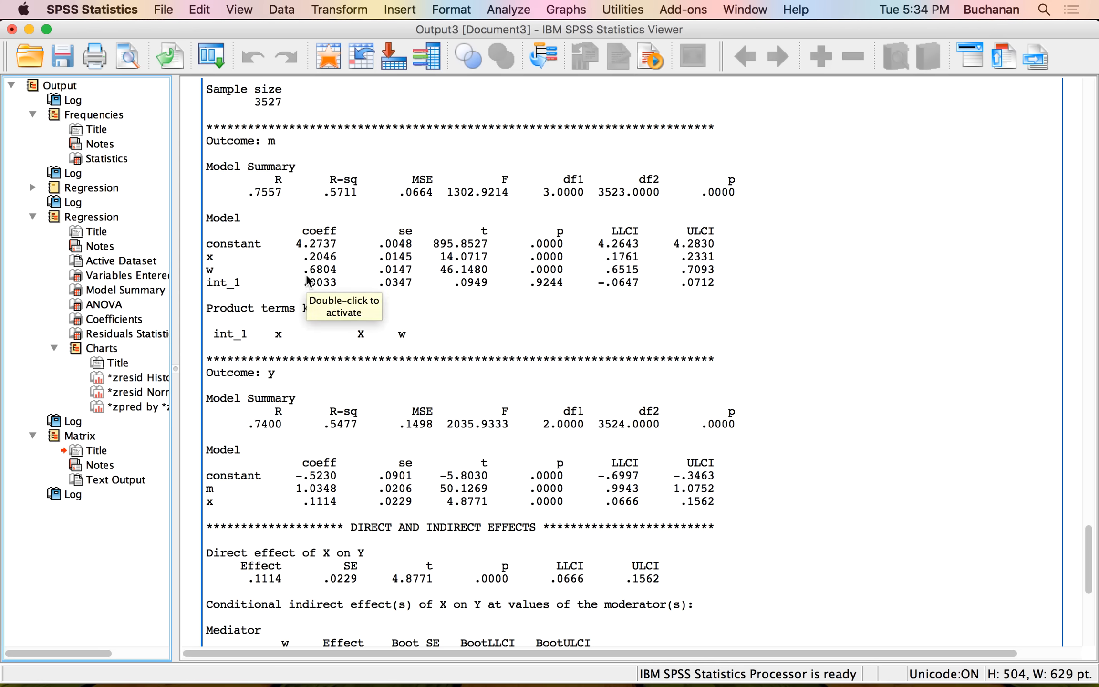
- Check the moderated mediation path diagram in Word, and return to the int_1 row of the SPSS output
key("ctrl+Up")
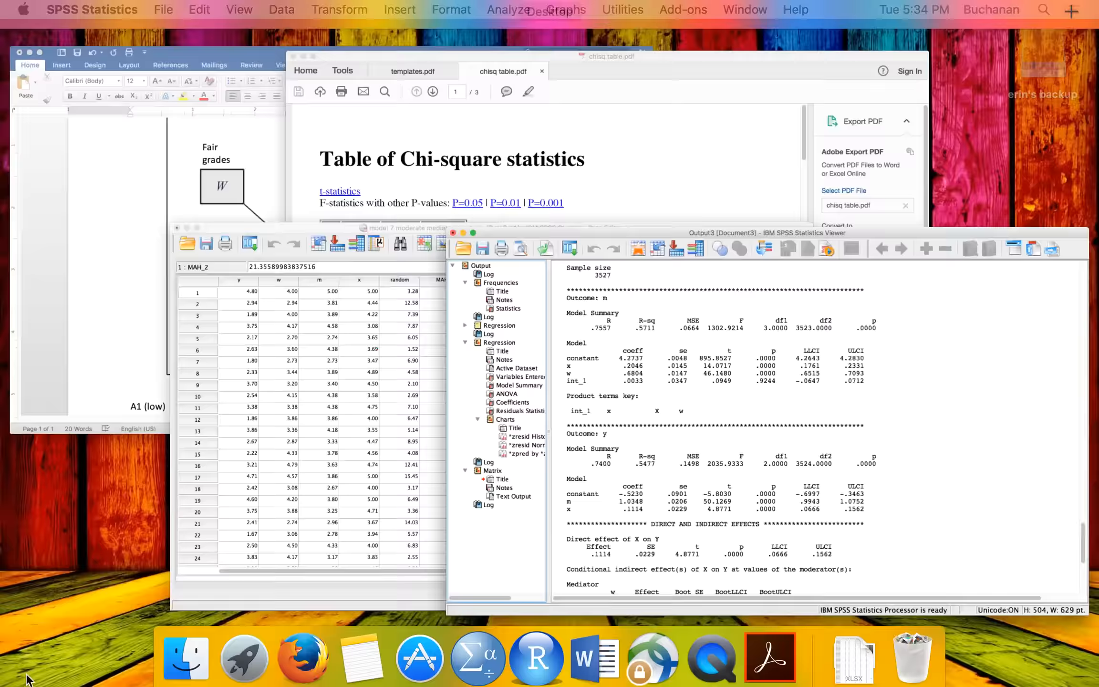
left_click(264, 250)
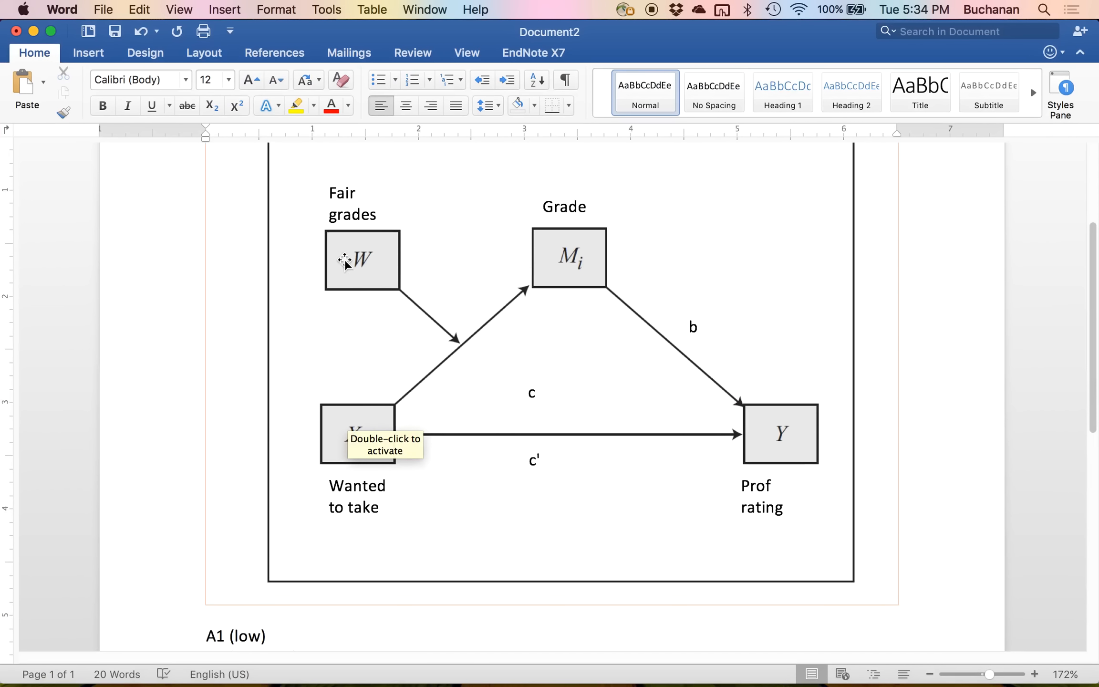
key("ctrl+Up")
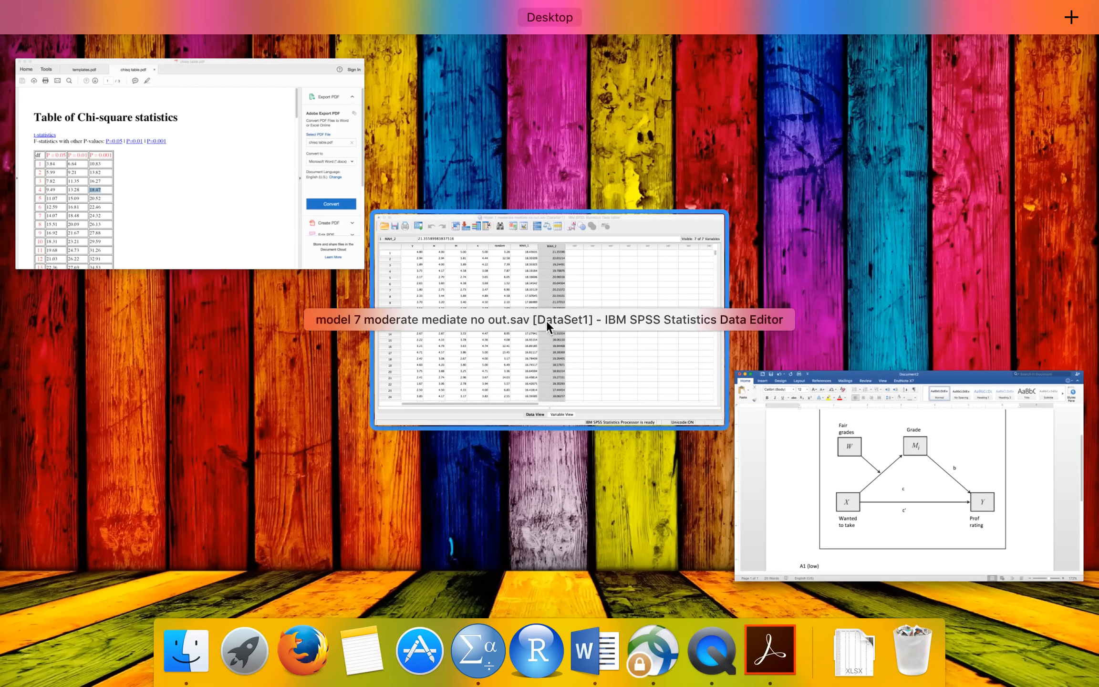
left_click(456, 288)
key("ctrl+Up")
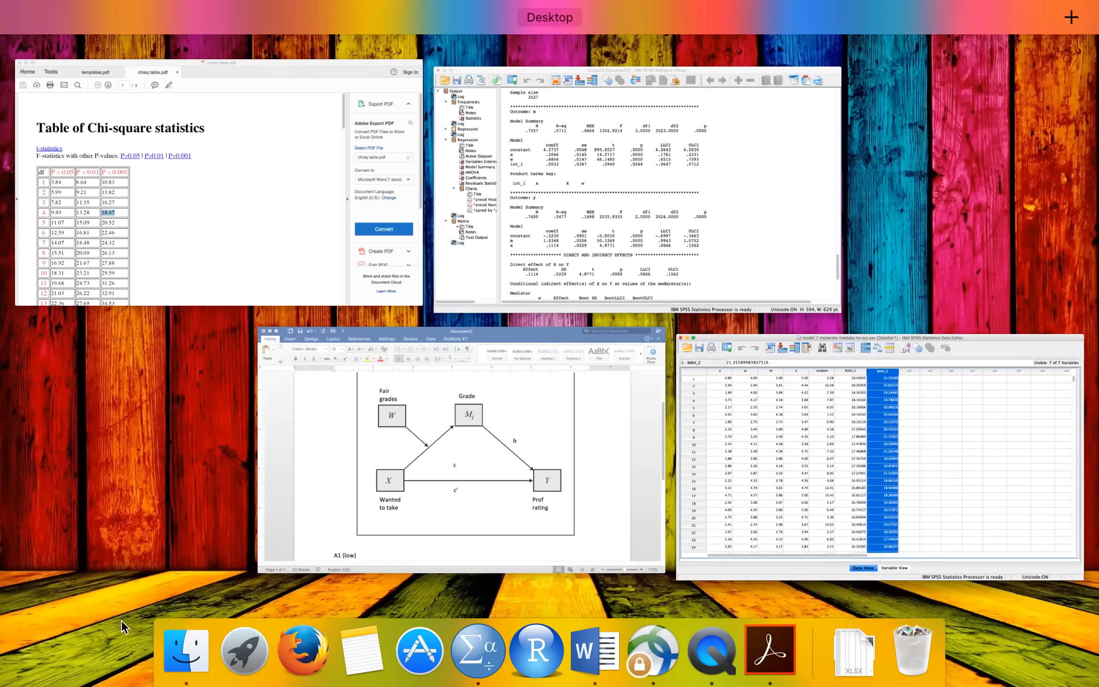
left_click(517, 201)
left_click(200, 294)
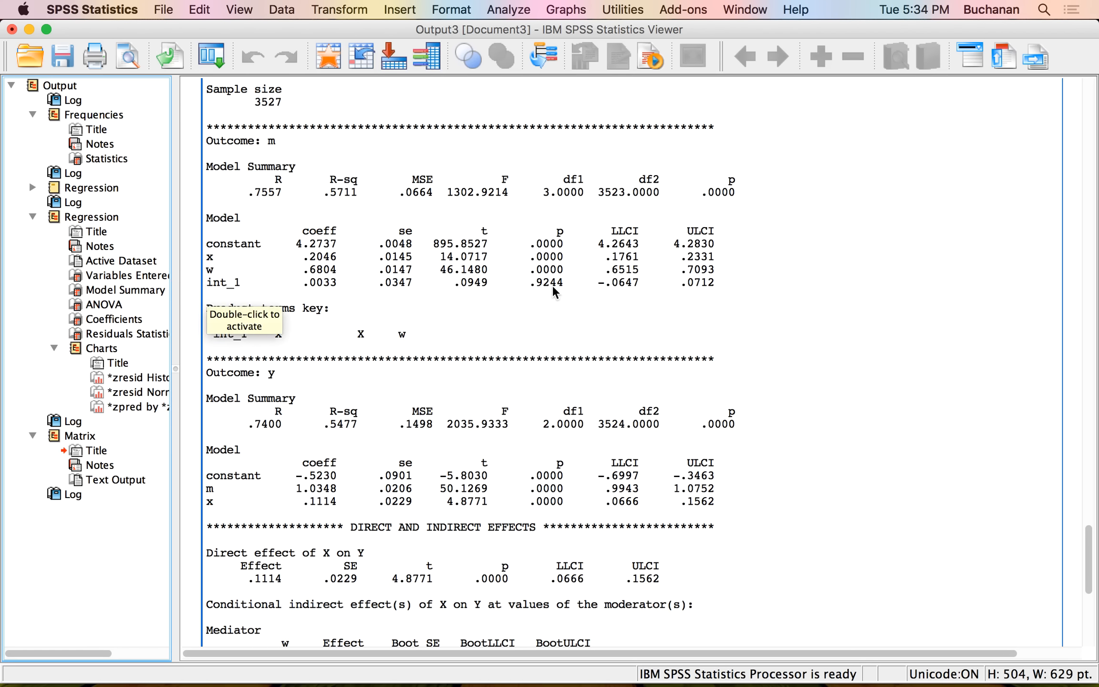
- Review the outcome y coefficients, the direct effect and the conditional indirect effects of x on y
scroll(552, 285, "down", 7)
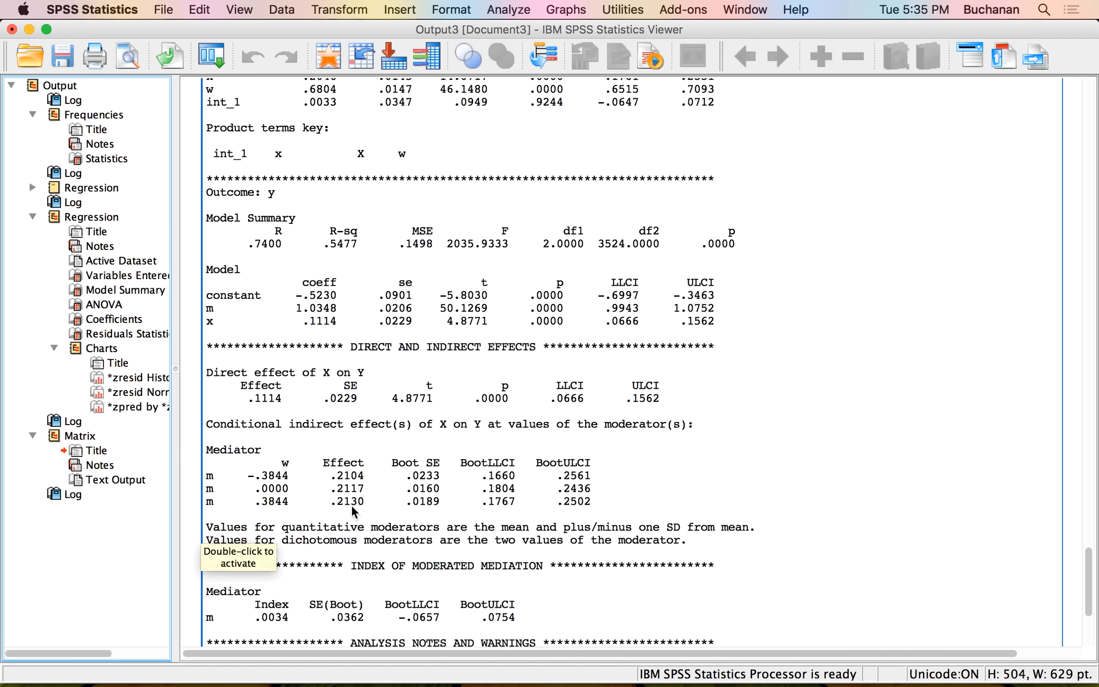
scroll(351, 504, "up", 5)
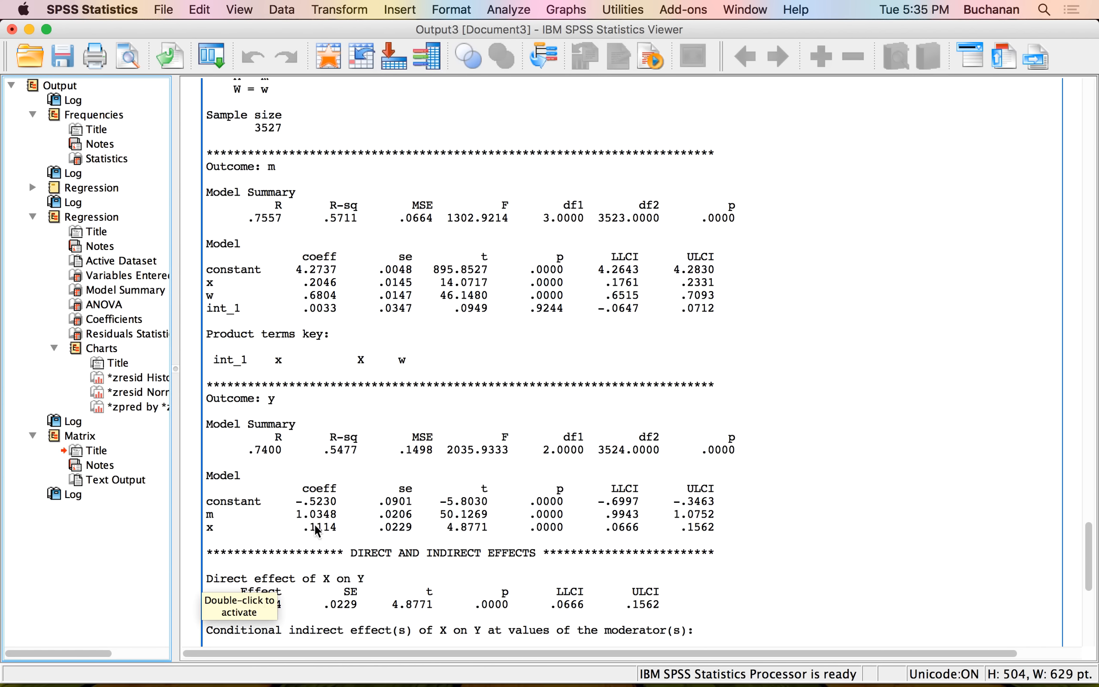
scroll(297, 580, "down", 3)
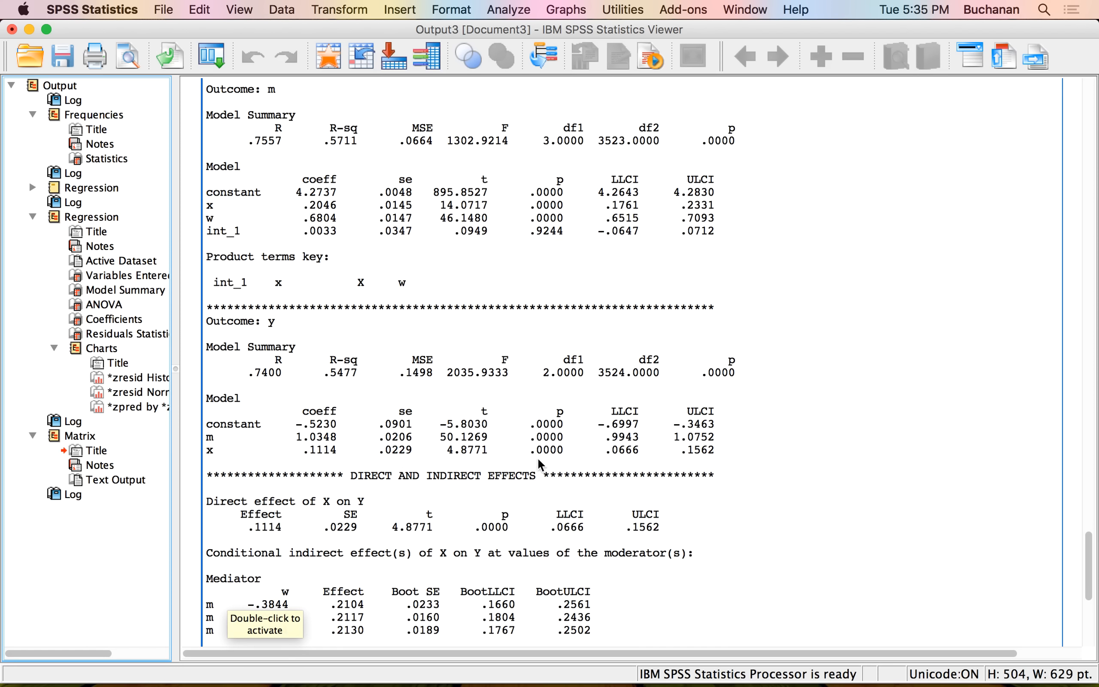
- Switch to the Word diagram, complete the c' label of the X to Y path as c' = .11 and enlarge its text box
key("ctrl+Up")
left_click(672, 270)
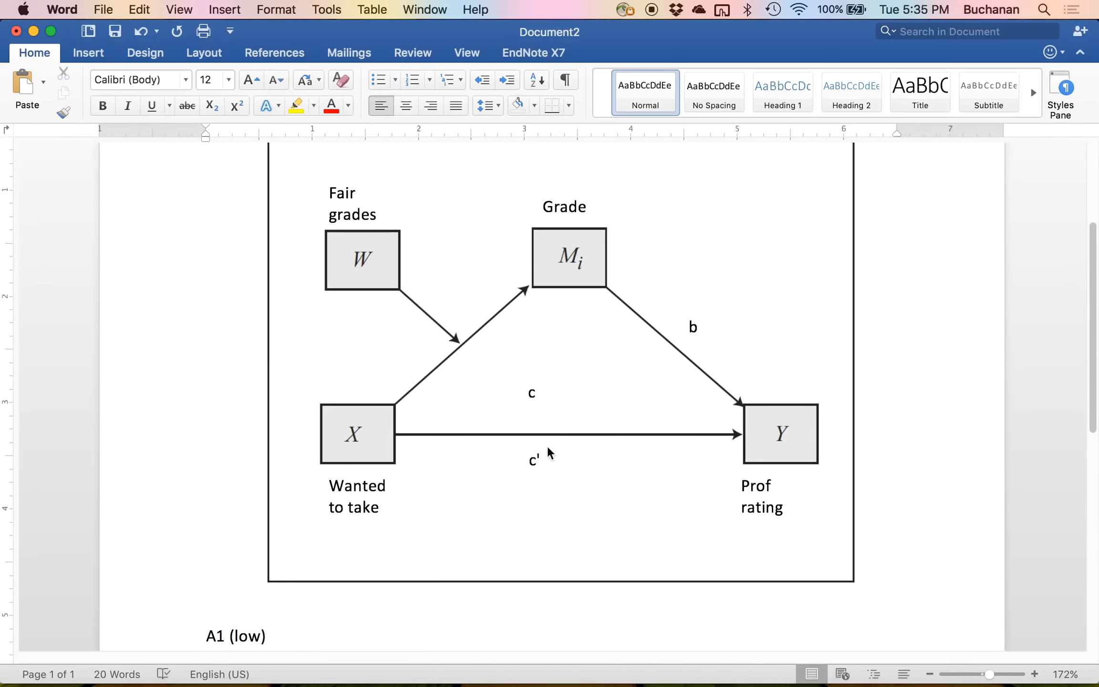
left_click(539, 460)
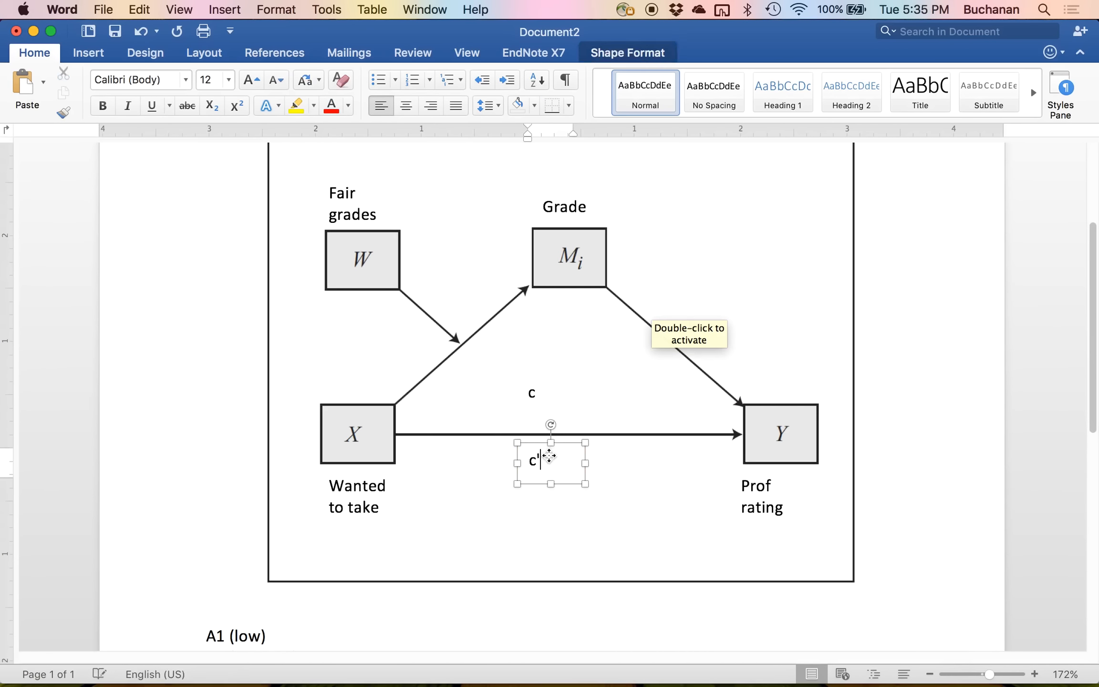
type("=")
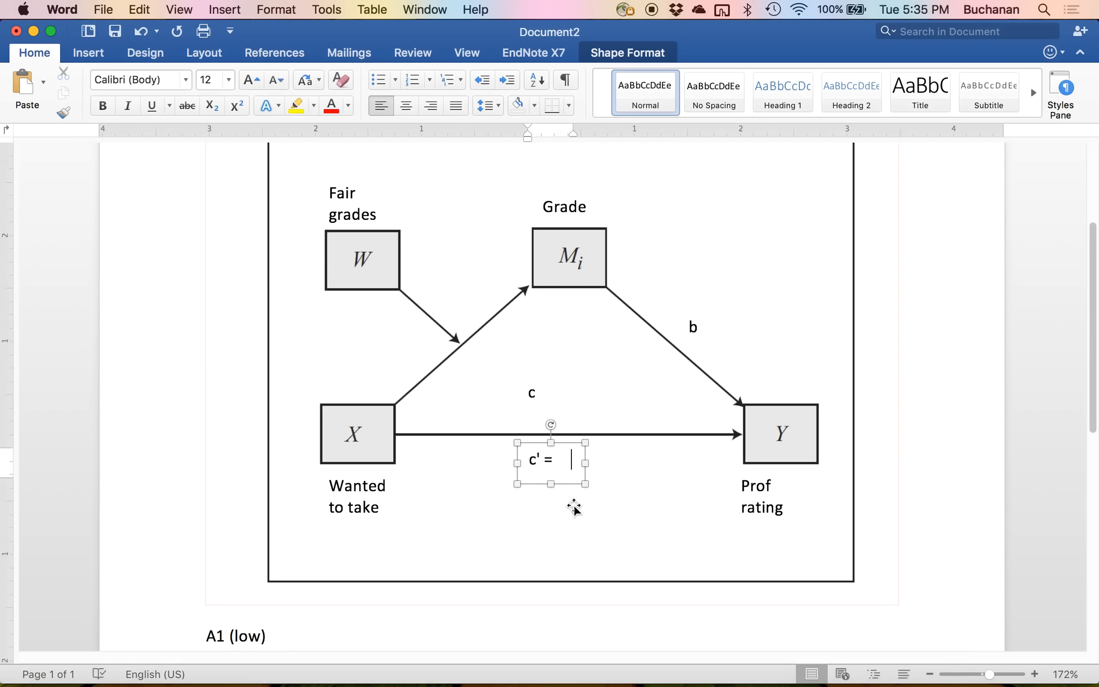
left_click_drag(583, 484, 621, 501)
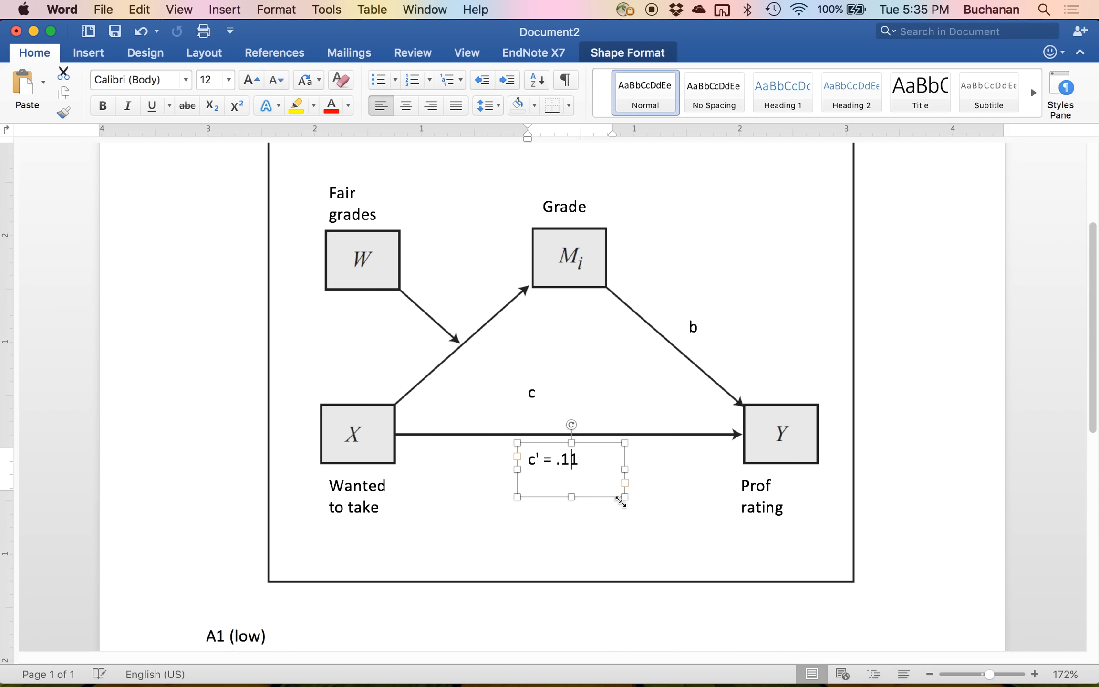
- Complete the C' line below the diagram with t(3524) = 4.88, p < .001, with t and p in italics, using the SPSS output
scroll(532, 496, "down", 5)
left_click(264, 548)
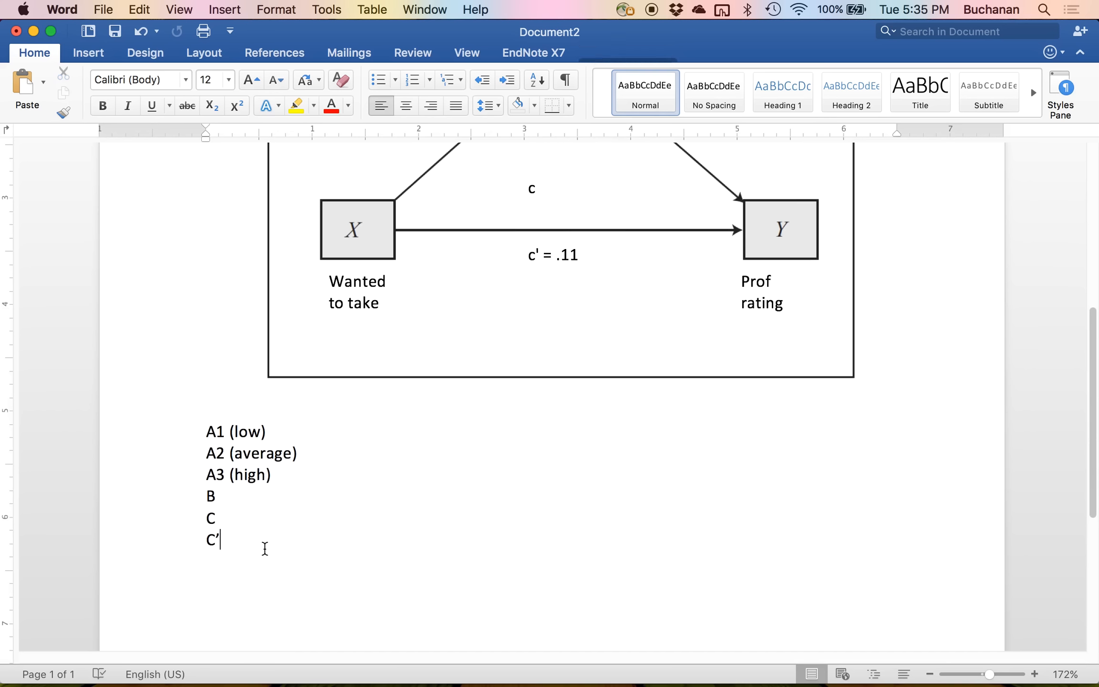
type("t(")
key("ctrl+Up")
left_click(621, 420)
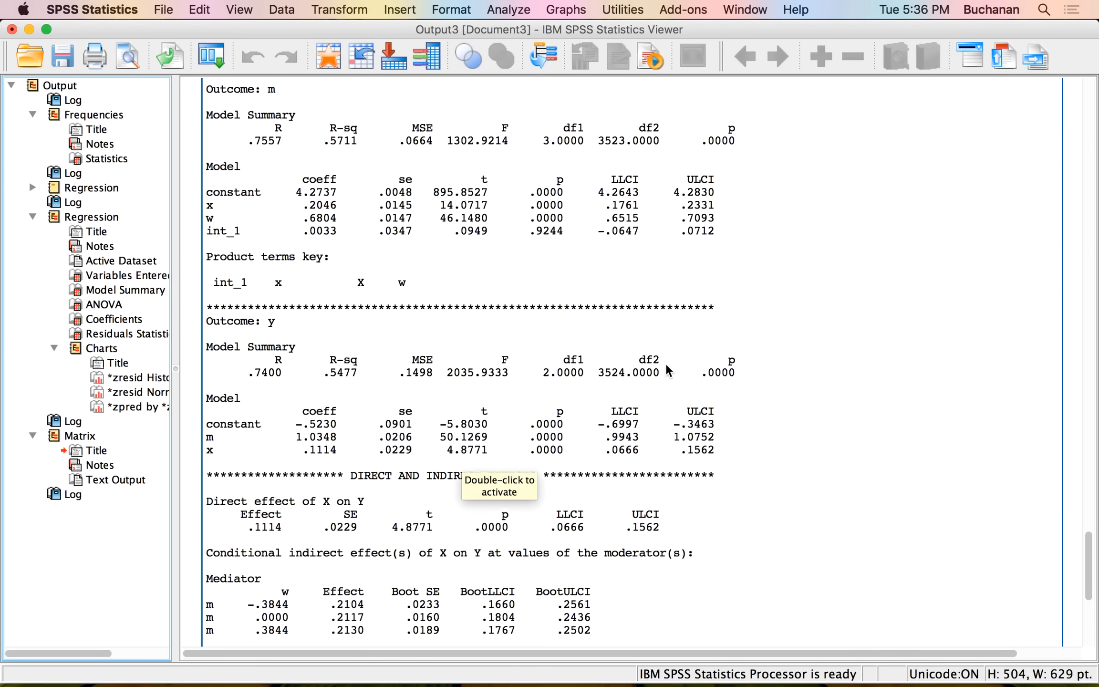
key("ctrl+Up")
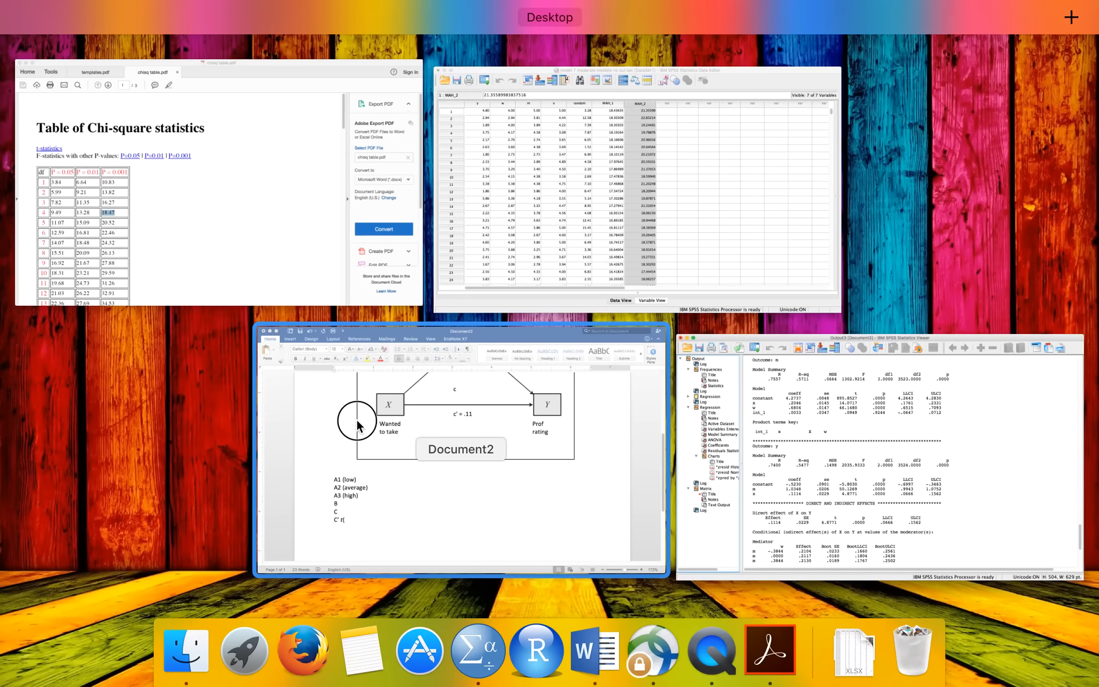
left_click(356, 418)
type("3524) = ")
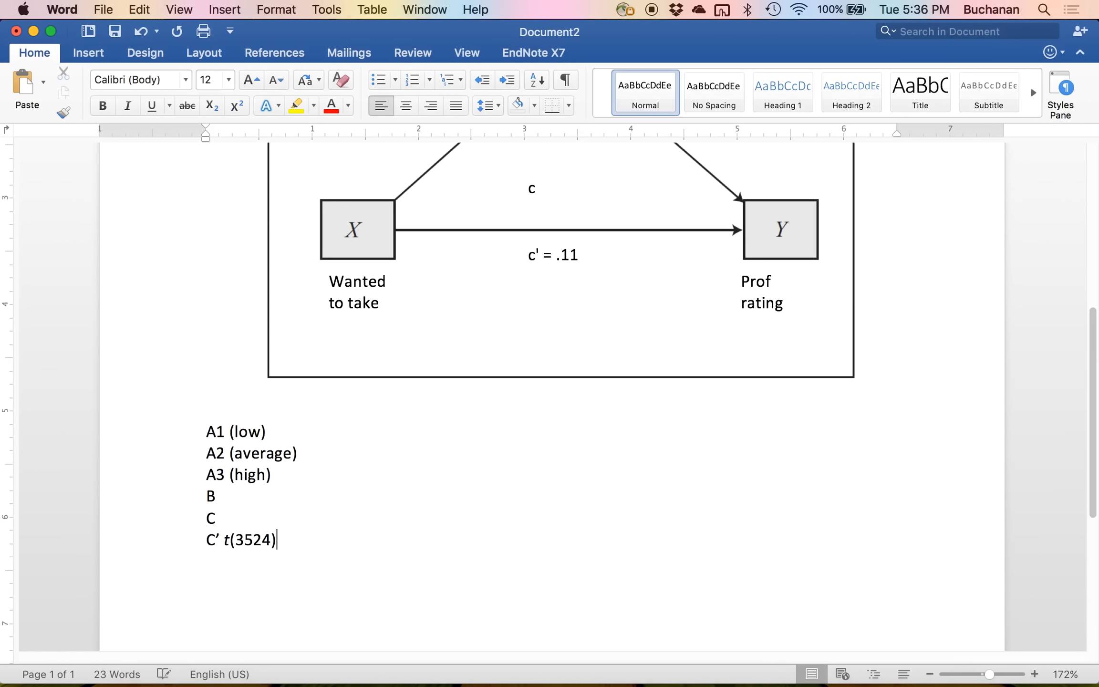
type("4.88,")
key("super+i")
type("p")
key("super+i")
type("< .001")
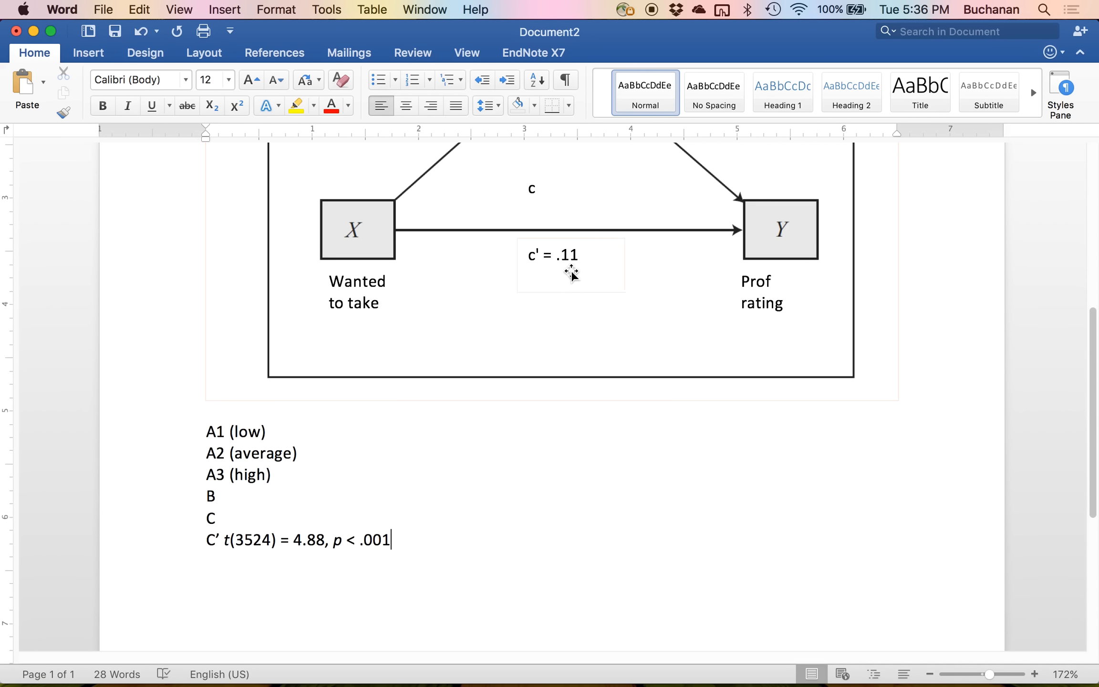
- Look up the coefficient of m for outcome y in the SPSS output and return to the Word document
key("ctrl+Up")
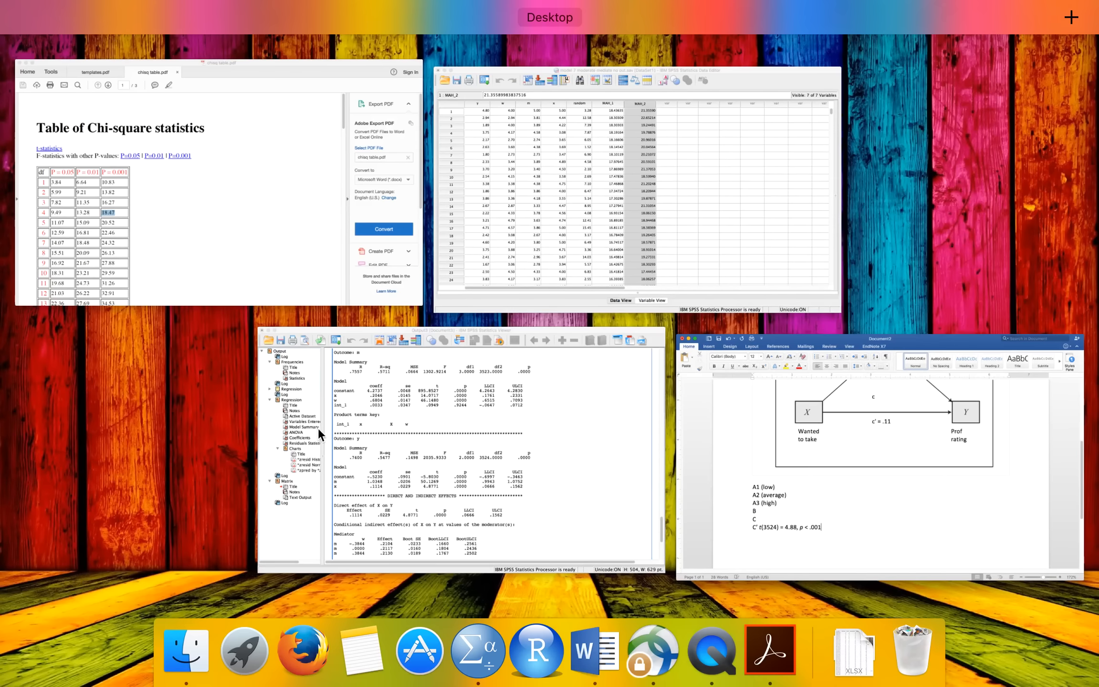
left_click(402, 395)
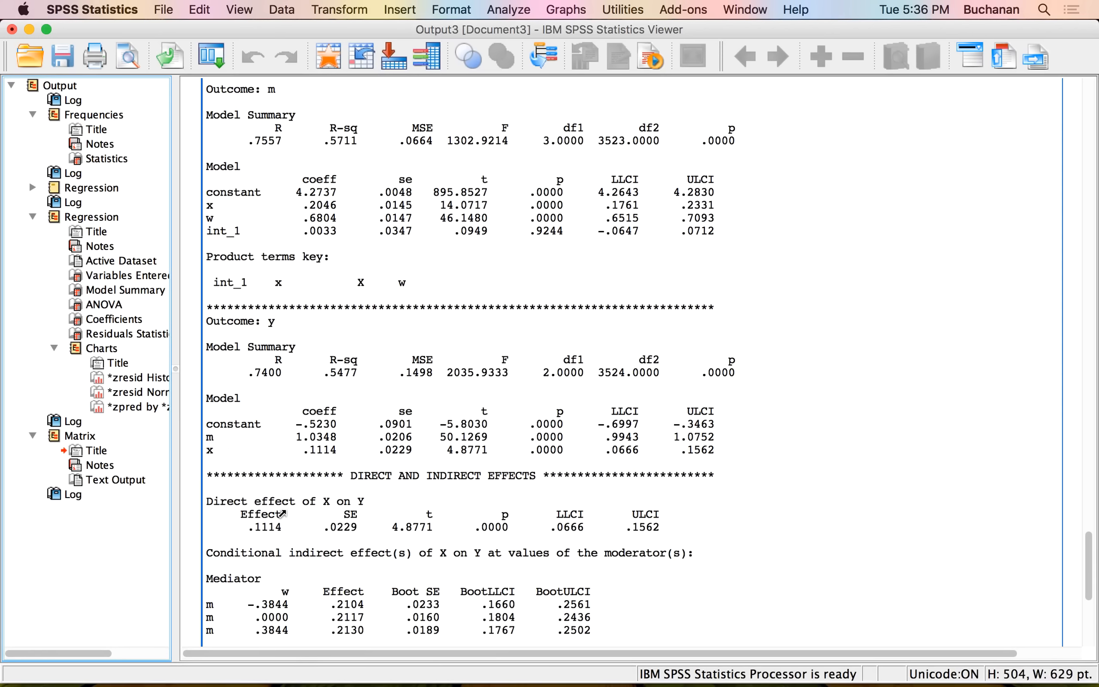
key("ctrl+Up")
left_click(368, 455)
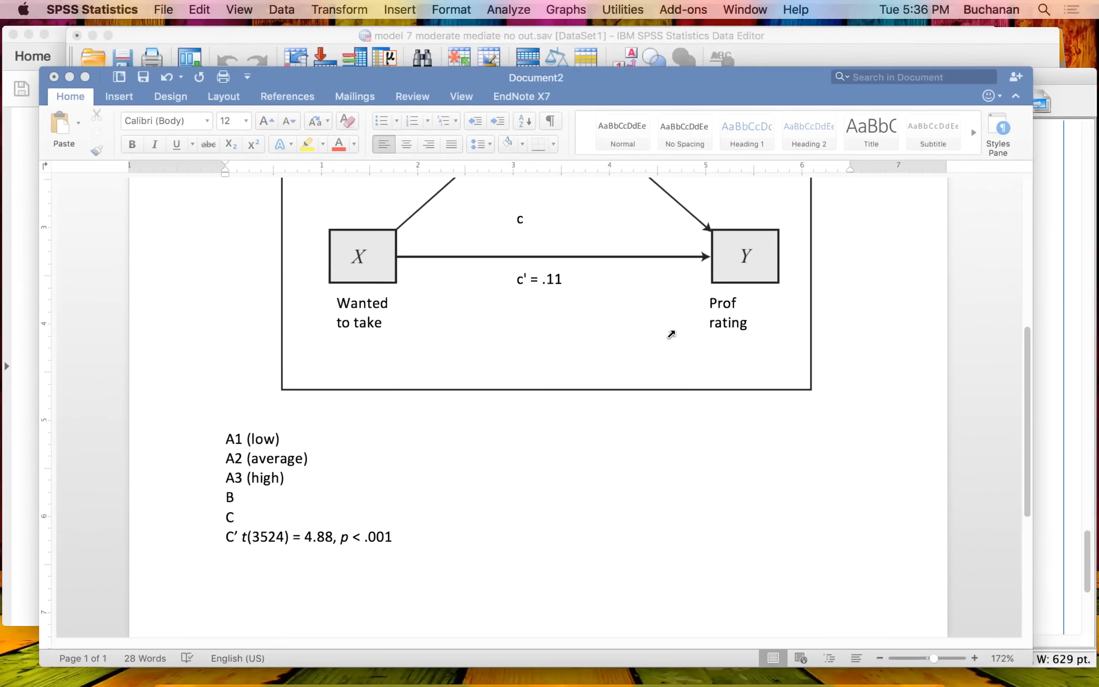
- Complete the label of the M to Y path as b = 1.03, keeping the b lowercase, and widen its text box
scroll(760, 310, "up", 2)
left_click(698, 199)
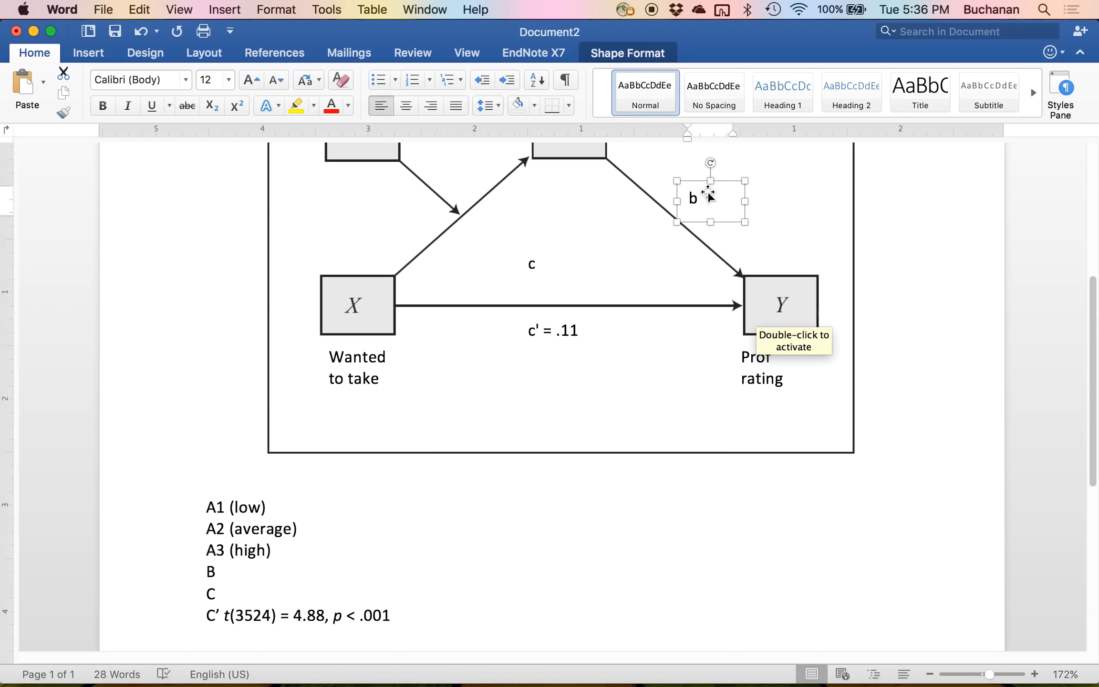
left_click_drag(700, 197, 733, 217)
type("=")
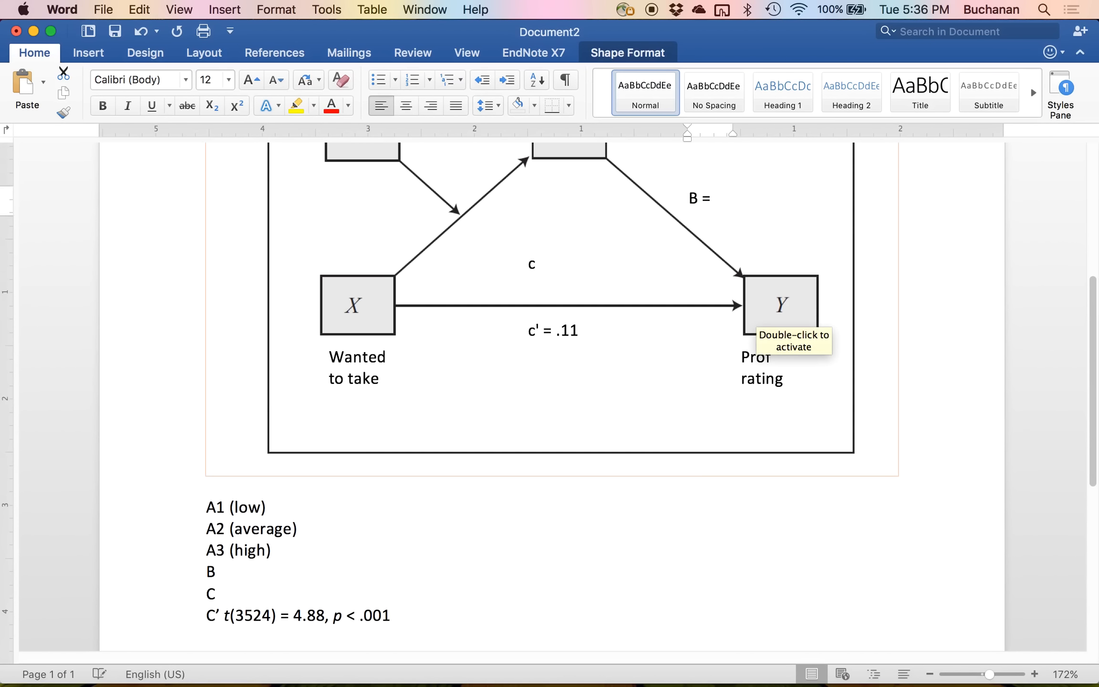
key("super+z")
key("super+z")
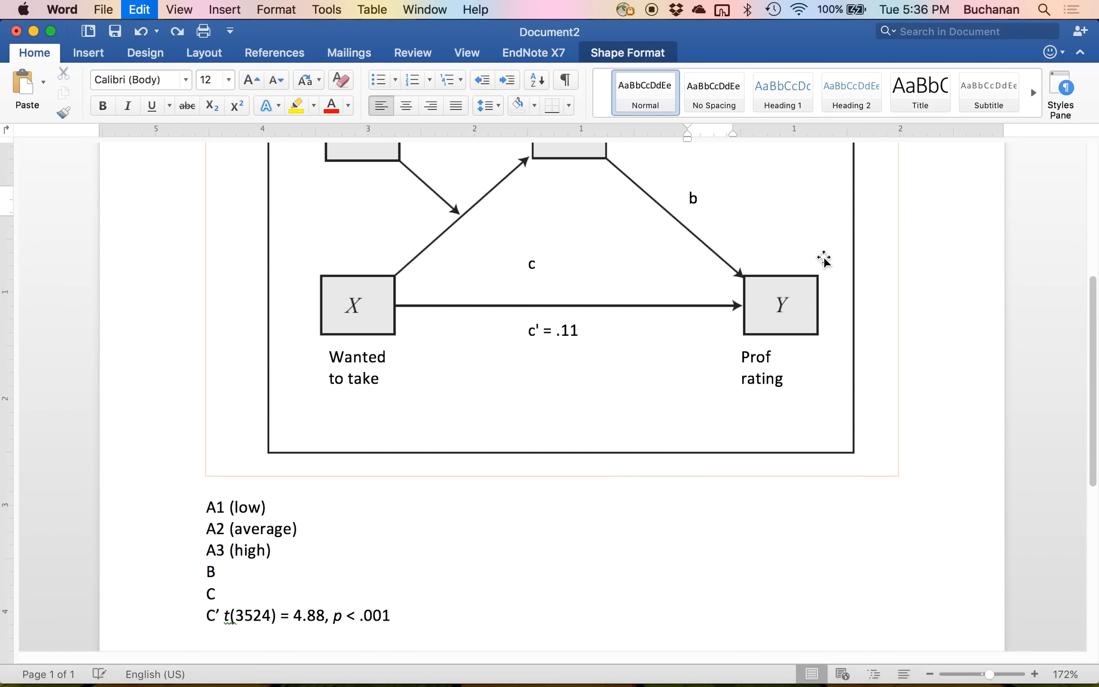
type("= ")
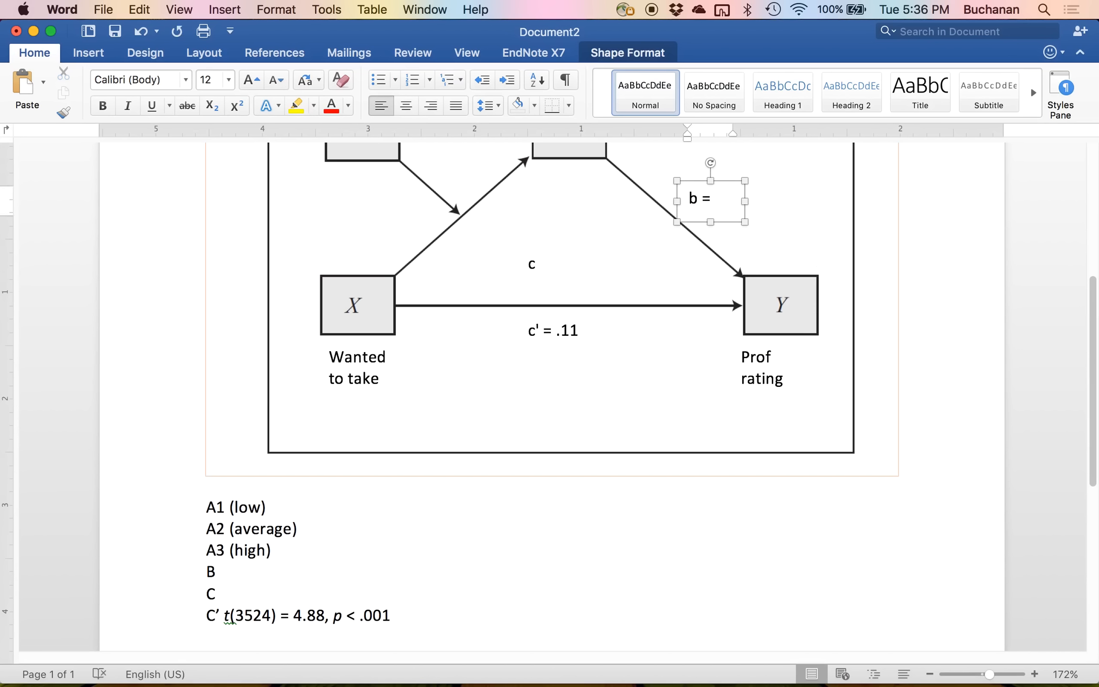
type("1.")
left_click_drag(743, 221, 815, 222)
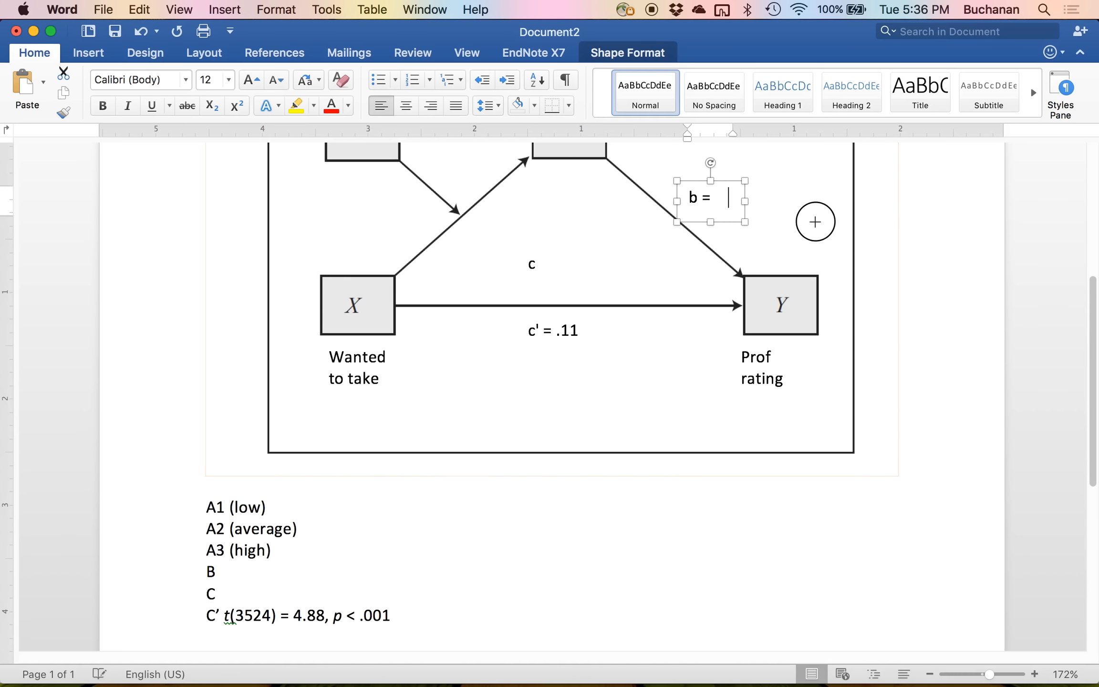
- Start the B line below the diagram with t(3524) =, setting only the t in italics
left_click(234, 579)
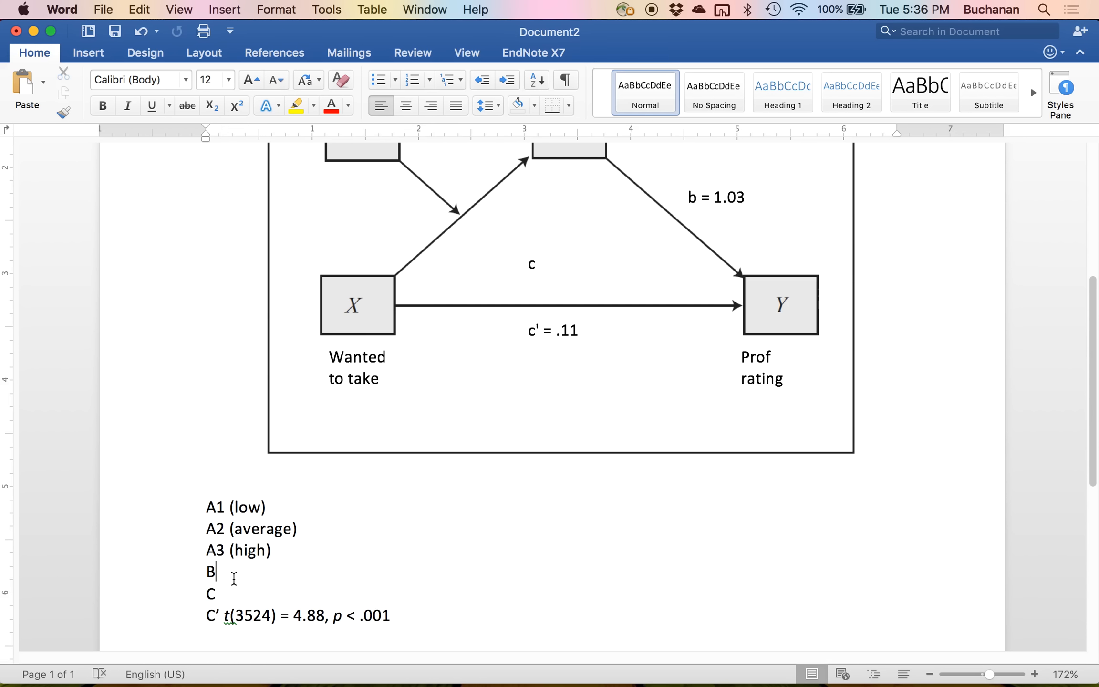
type("=")
key("BackSpace")
key("super+i")
type("t")
key("super+i")
type("(")
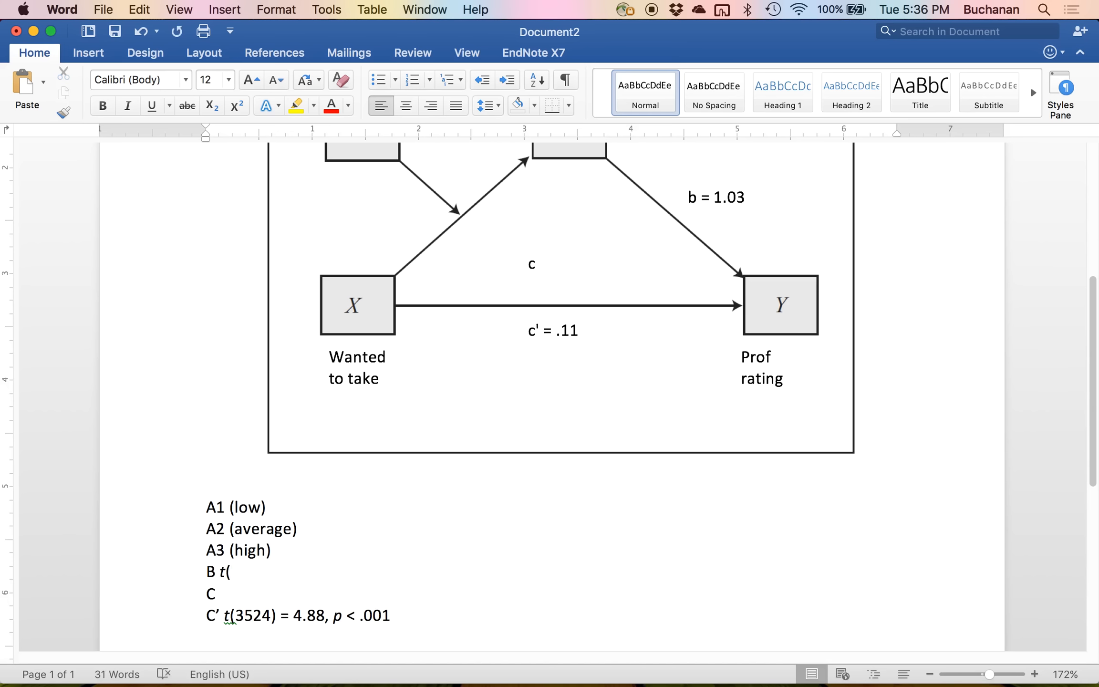
type("3524) =")
- Look up the t value of m for outcome y in the SPSS output and complete the B line with 50.13, p < .001, p in italics
key("ctrl+Up")
left_click(520, 436)
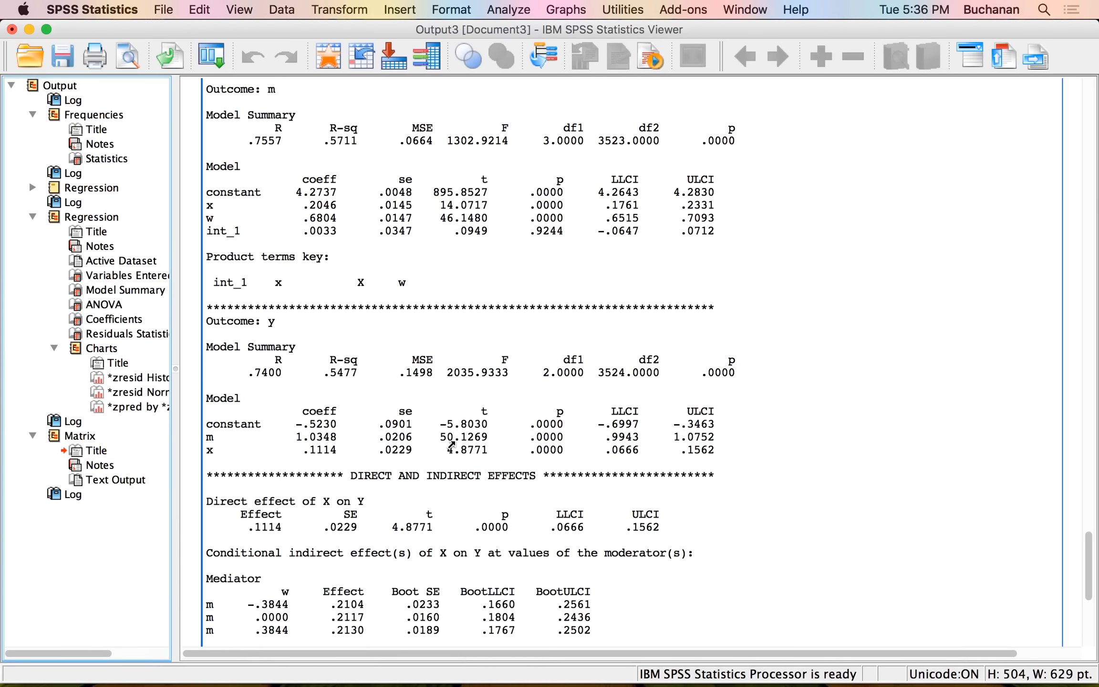
key("ctrl+Up")
left_click(333, 506)
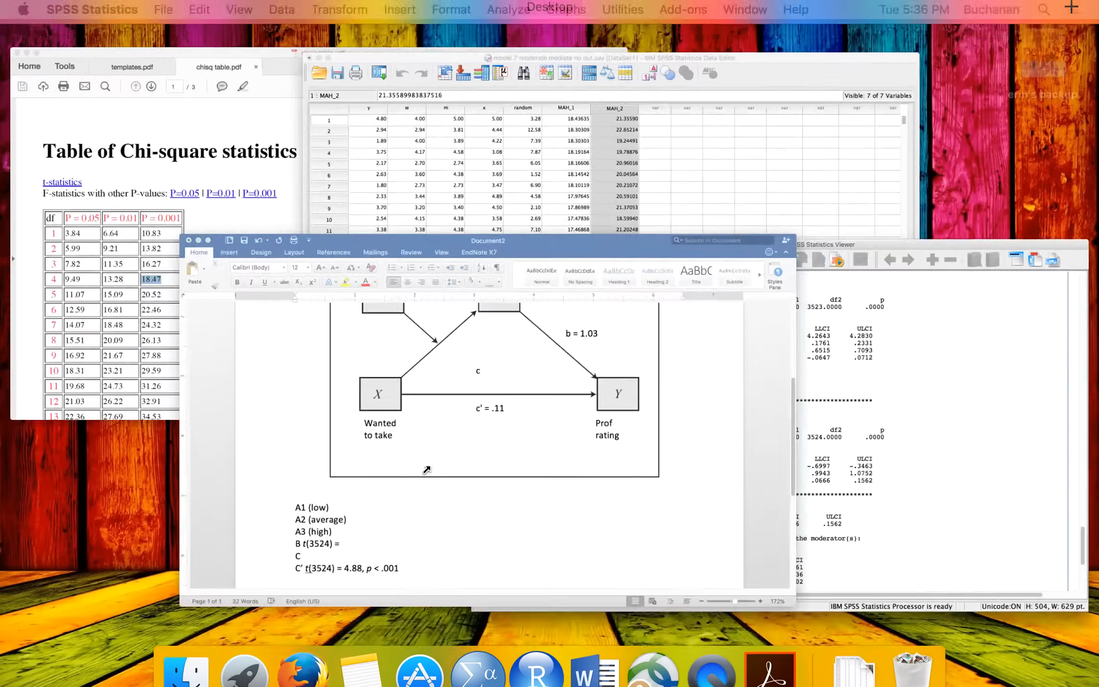
type("50.13,")
key("super+i")
type("p")
key("super+i")
type("<.")
key("BackSpace")
type(".001")
- Examine the conditional indirect effects of X on Y at values of the moderator in the SPSS output
key("ctrl+Up")
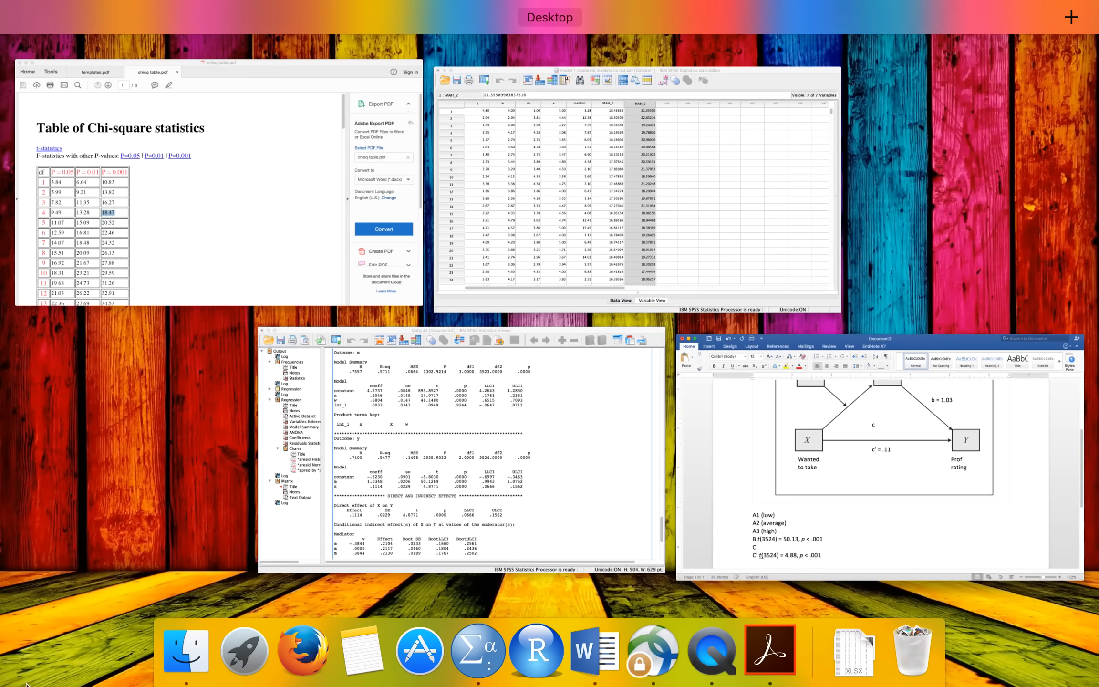
left_click(451, 503)
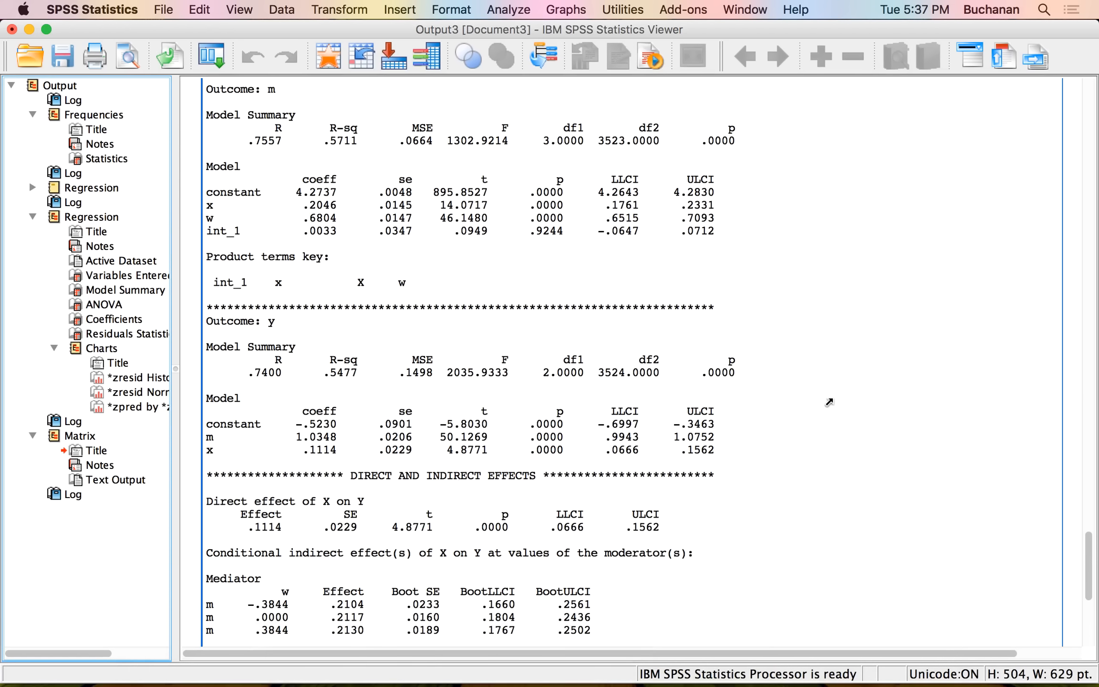
scroll(828, 379, "down", 5)
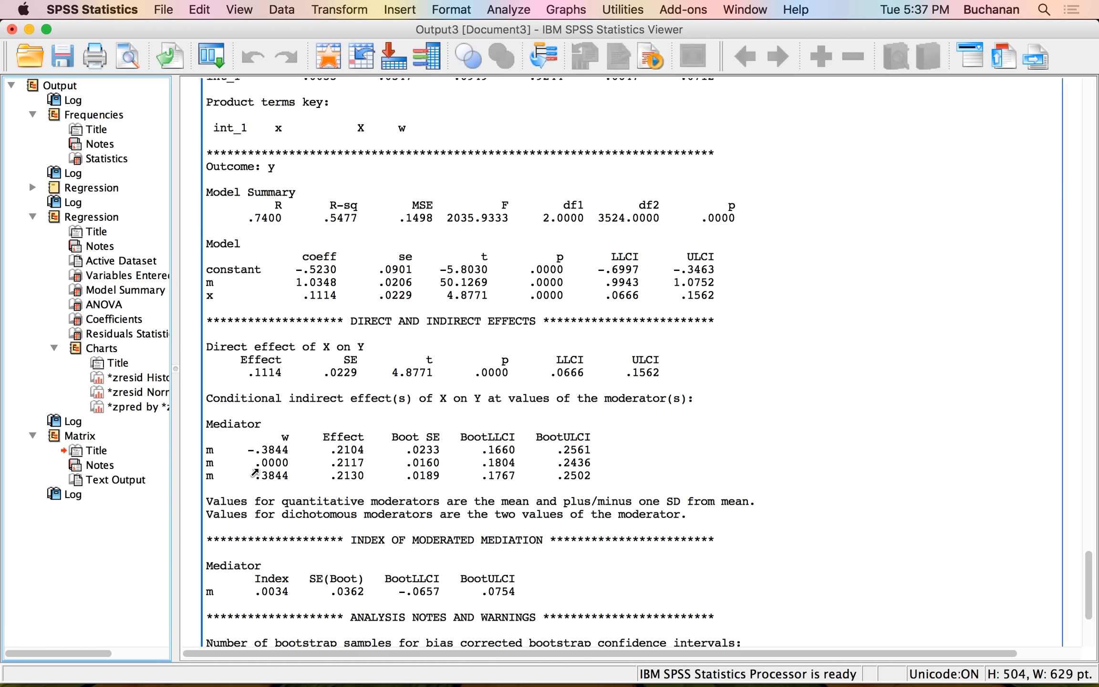
- Switch to the Word document and rename the list labels A1, A2 and A3 as C1 (low), C2 (average) and C3 (high)
mouse_move(0, 685)
left_click(377, 457)
left_click(217, 507)
key("BackSpace")
type("C")
key("Down")
key("BackSpace")
type("C")
key("Down")
key("BackSpace")
type("C")
- Delete the separate C line between the B and C' lines of the list
left_click(219, 594)
key("BackSpace")
key("BackSpace")
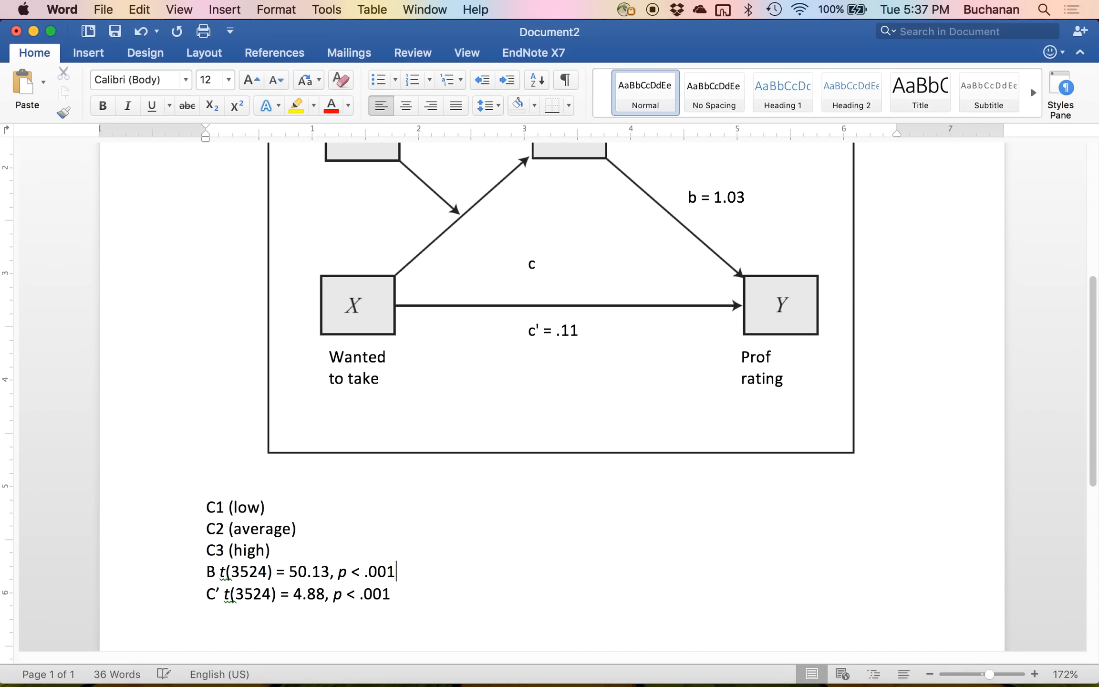
- Review the moderated path in the Word diagram, comparing the outcome m model with the conditional indirect effects in the SPSS output
left_click(441, 249)
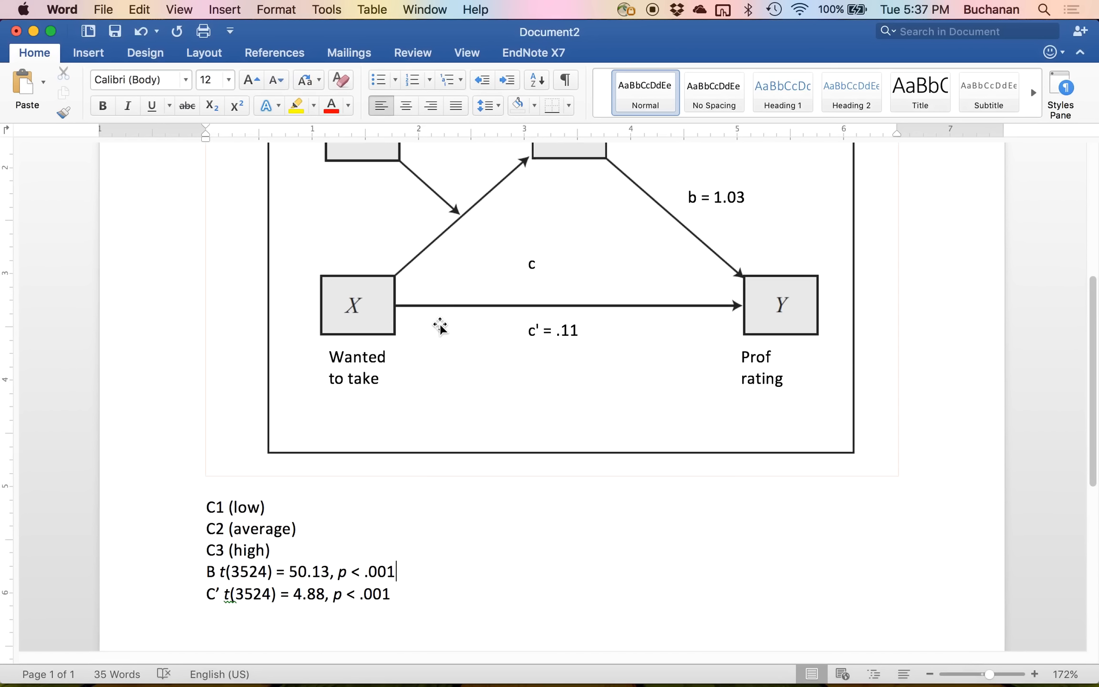
scroll(439, 324, "up", 2)
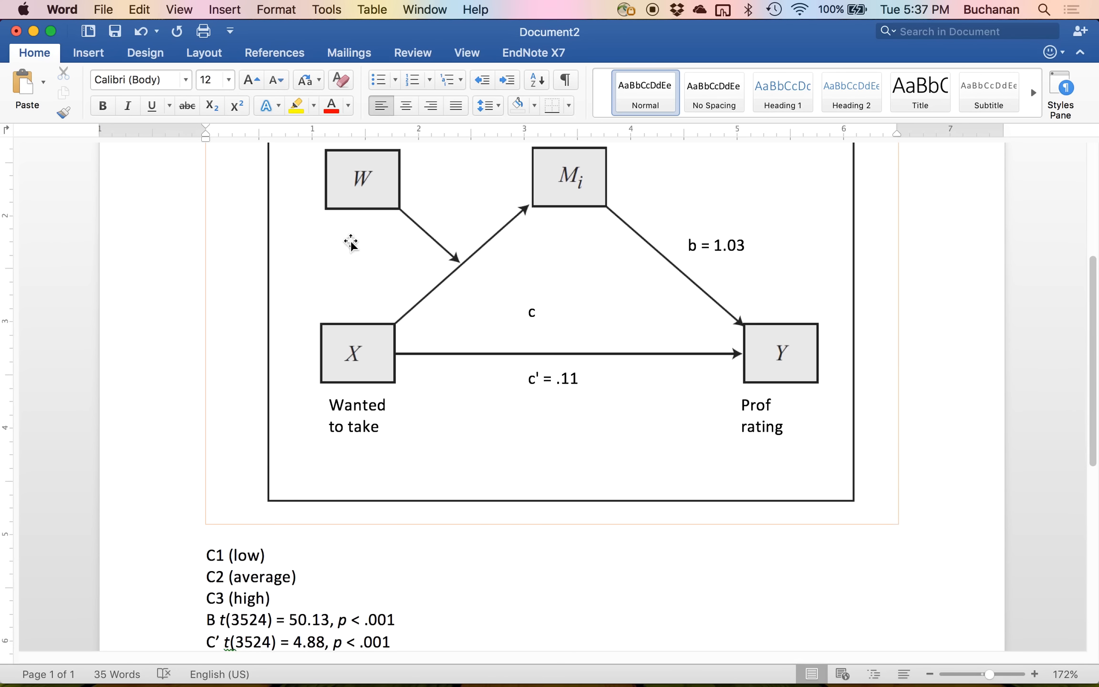
scroll(372, 179, "up", 3)
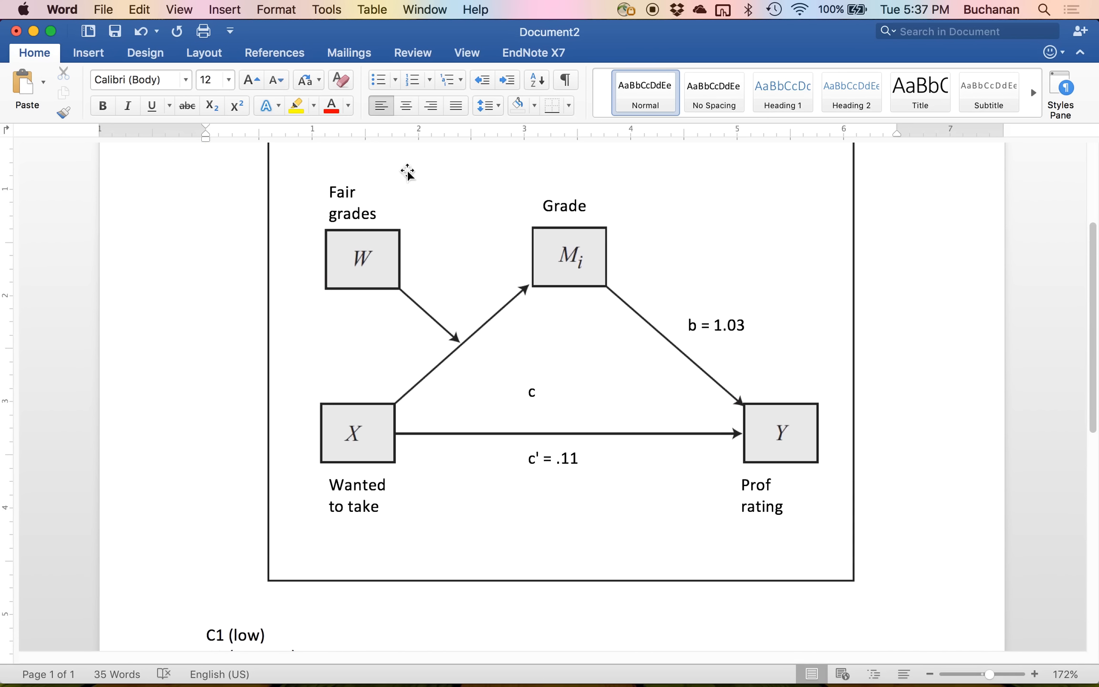
key("ctrl+Up")
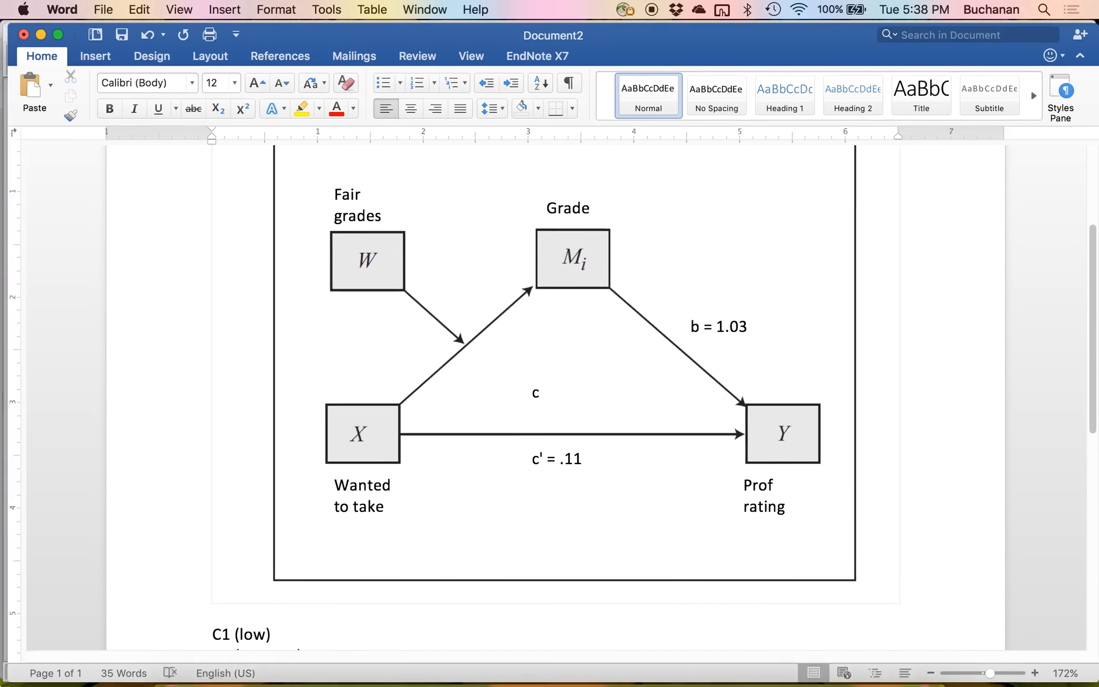
left_click(443, 387)
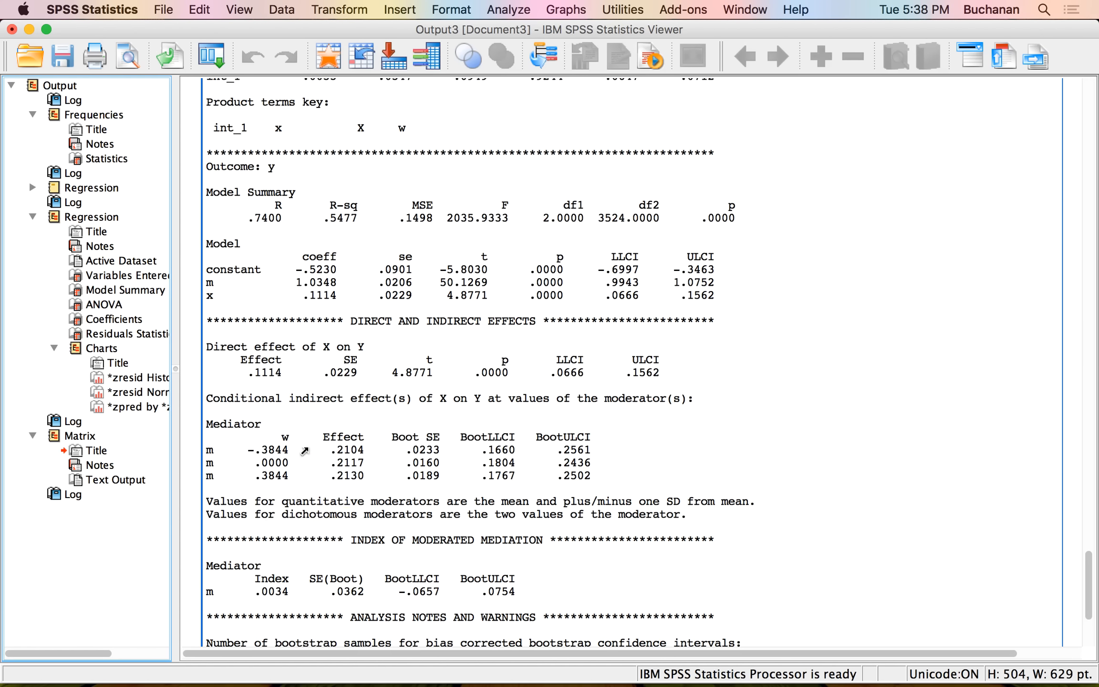
scroll(319, 517, "up", 5)
scroll(310, 474, "right", 2)
scroll(298, 444, "left", 2)
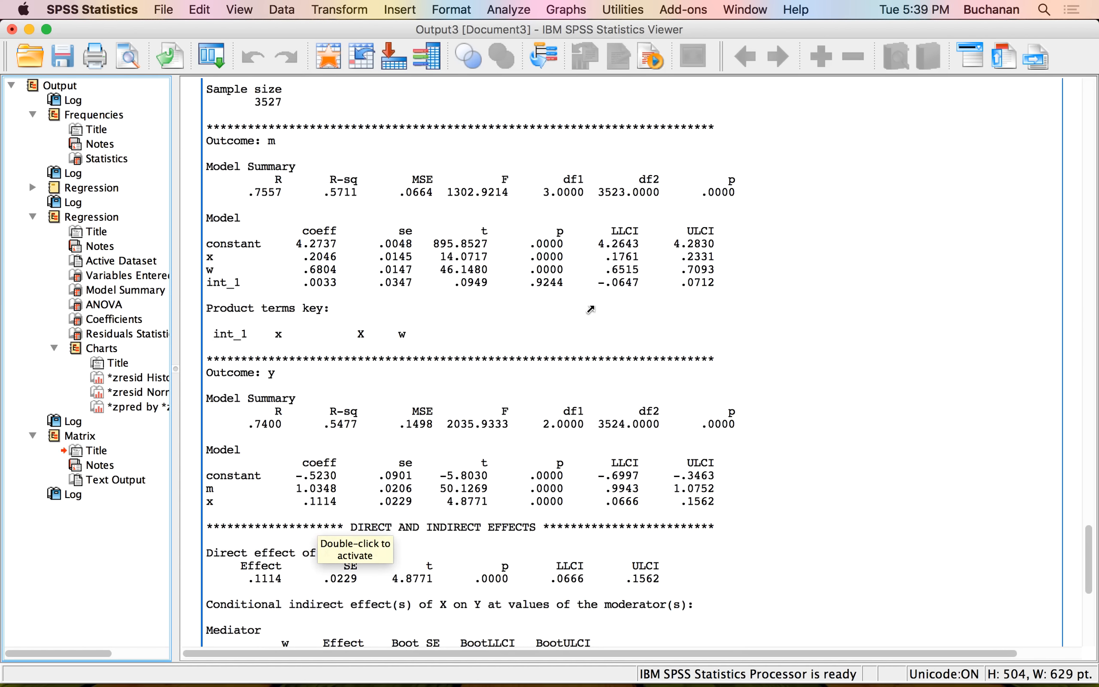
scroll(591, 310, "down", 7)
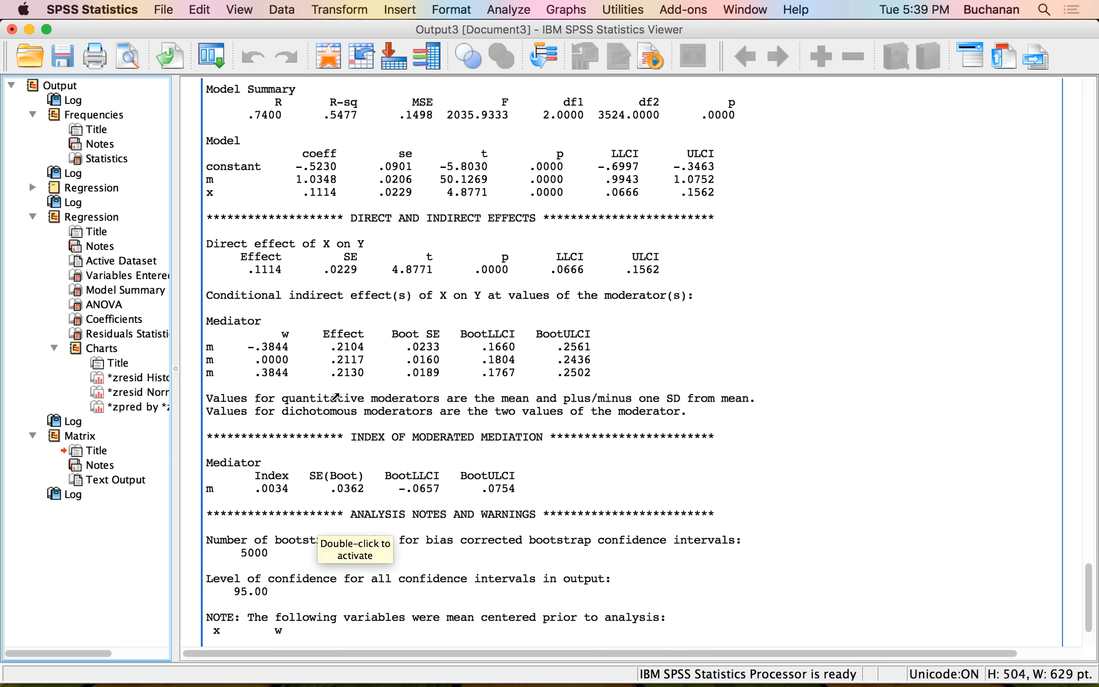
scroll(348, 353, "up", 6)
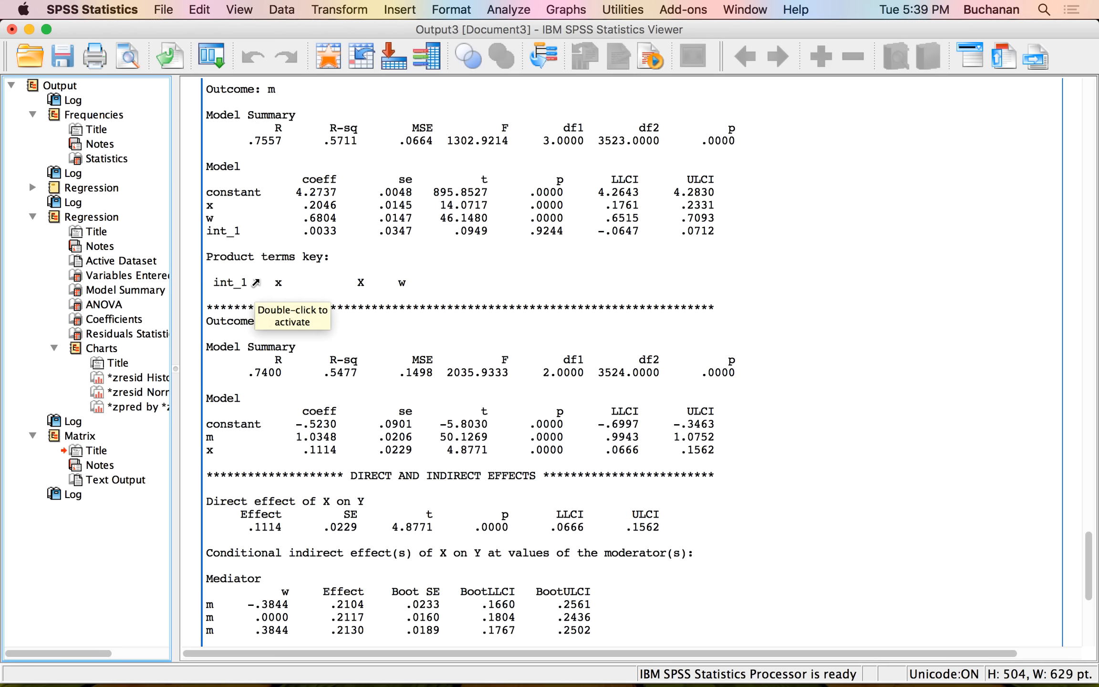
scroll(256, 282, "down", 5)
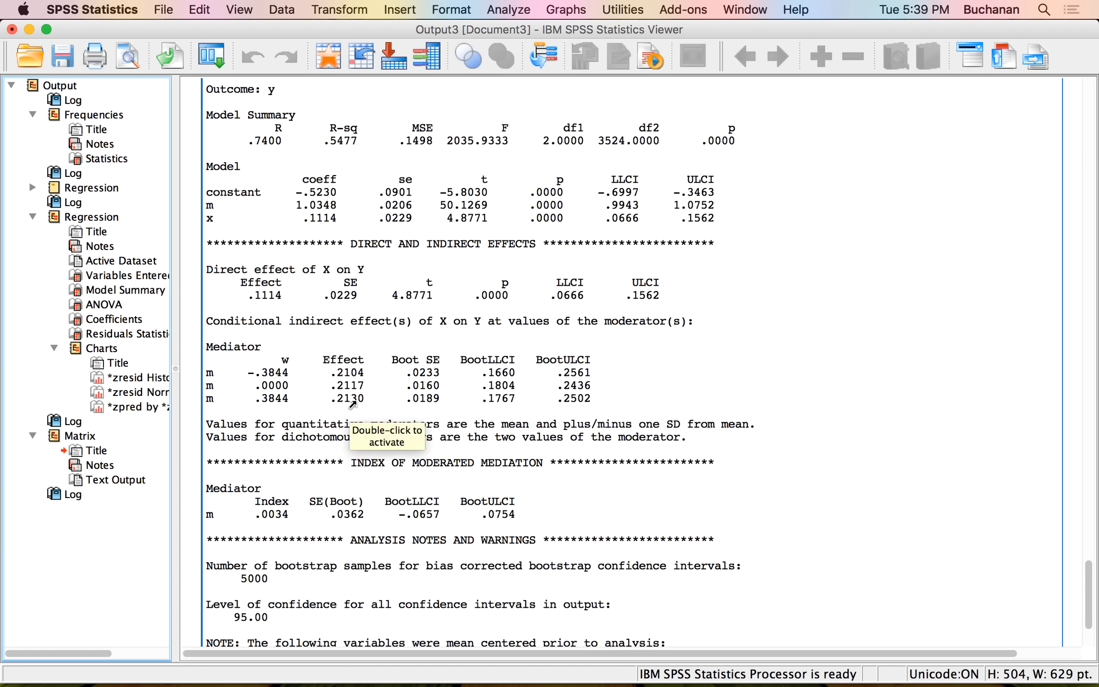
scroll(323, 405, "up", 6)
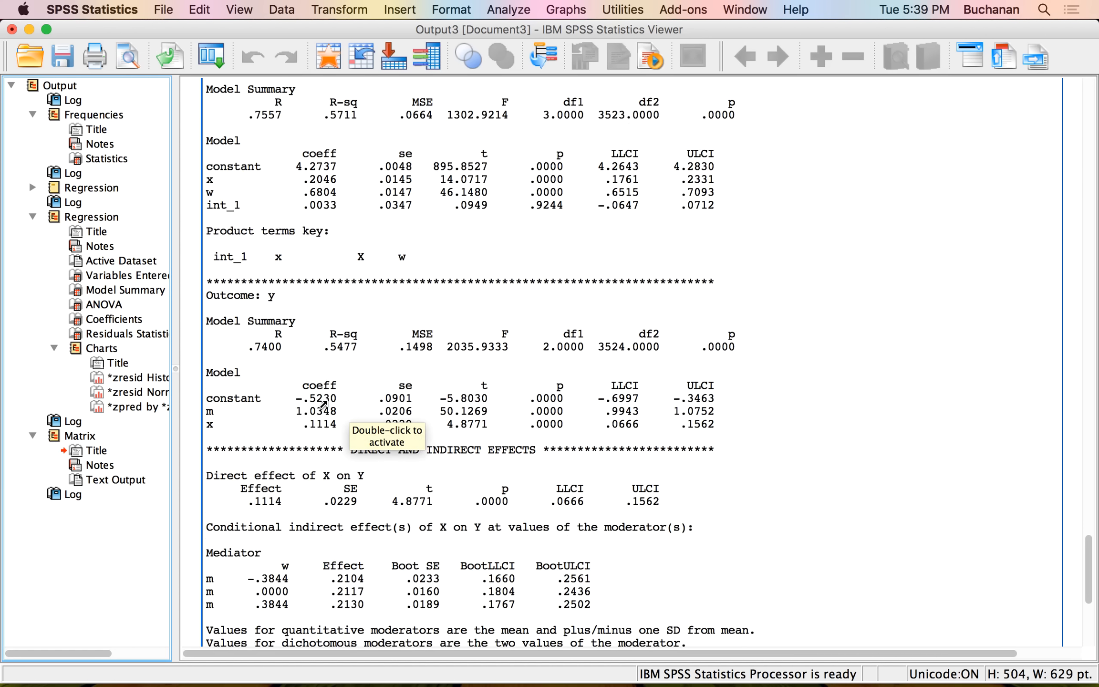
scroll(323, 404, "down", 6)
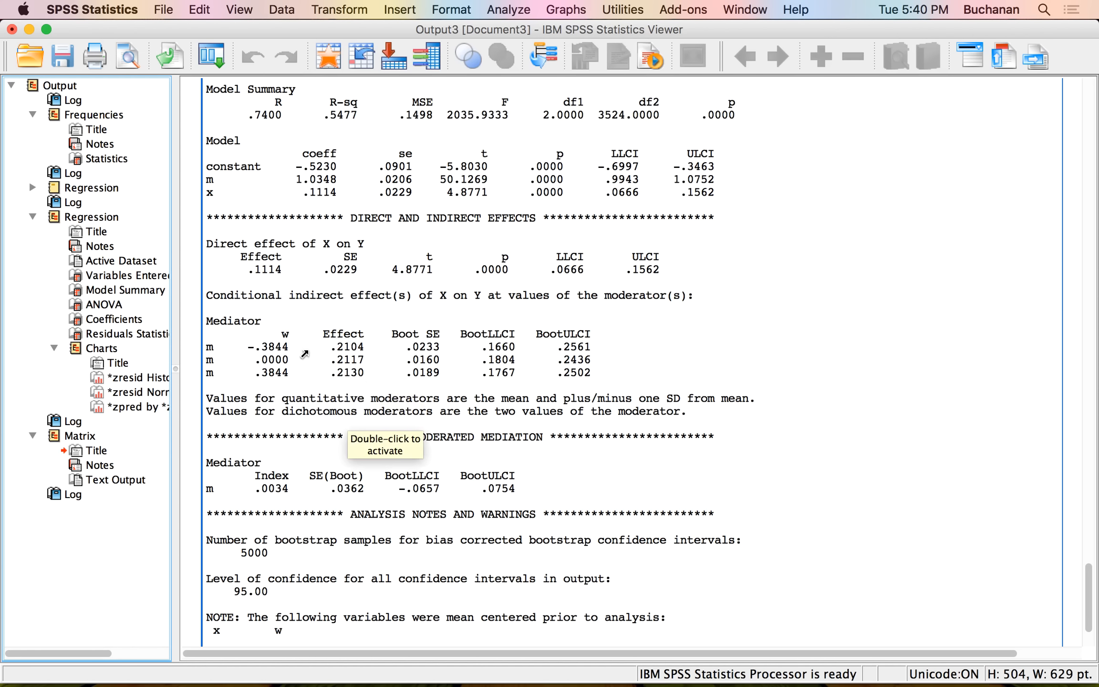
- Switch back to the Word document and complete the C1 (low) line with b = 0.21
mouse_move(1, 685)
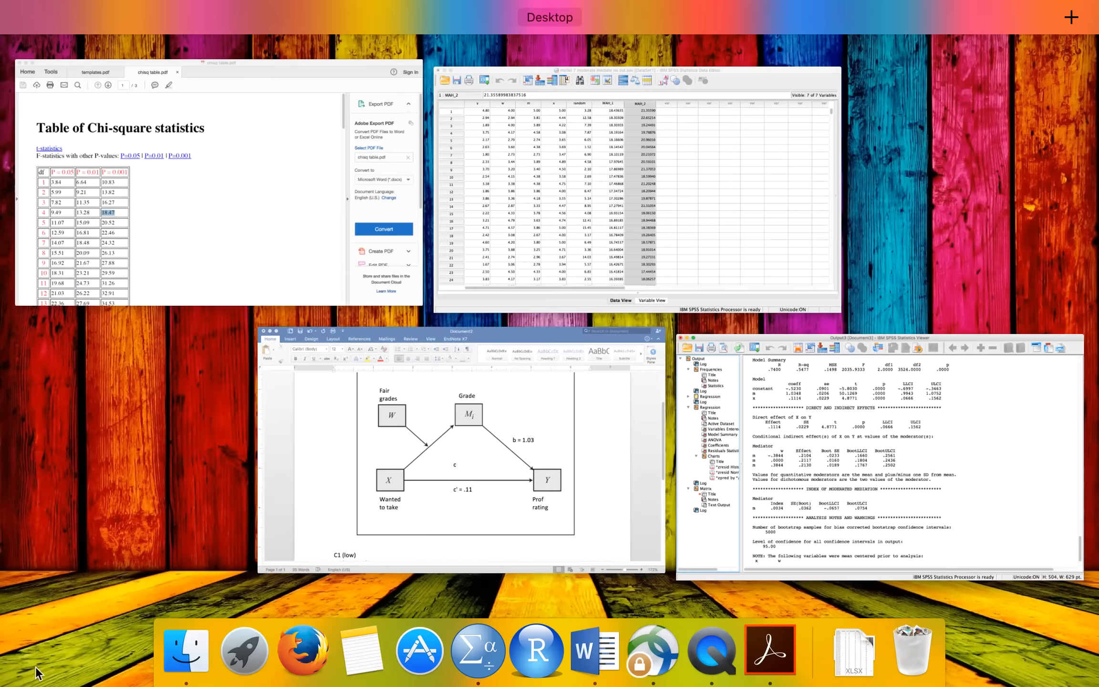
left_click(391, 485)
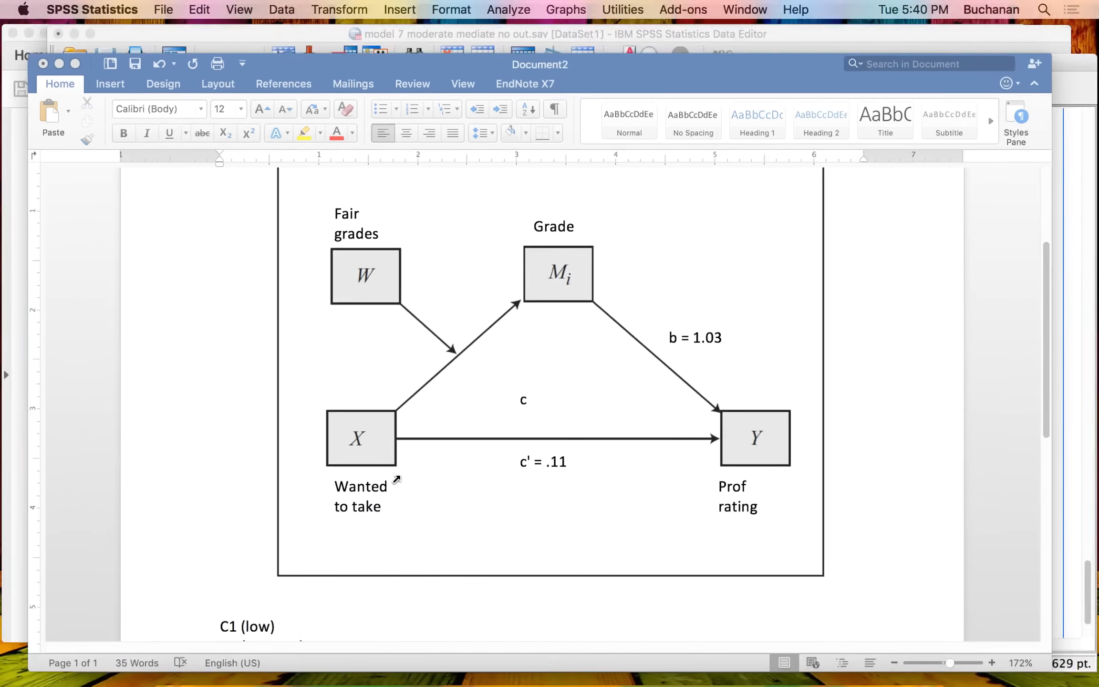
left_click(295, 539)
type("b = .2")
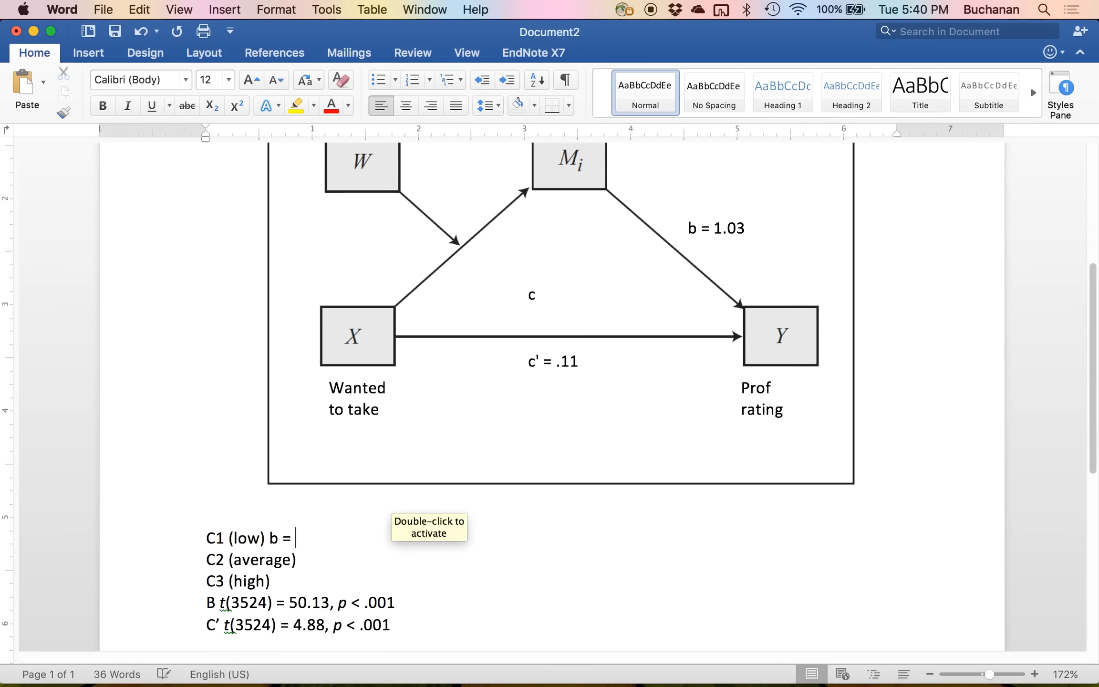
key("BackSpace")
key("BackSpace")
type("0.21")
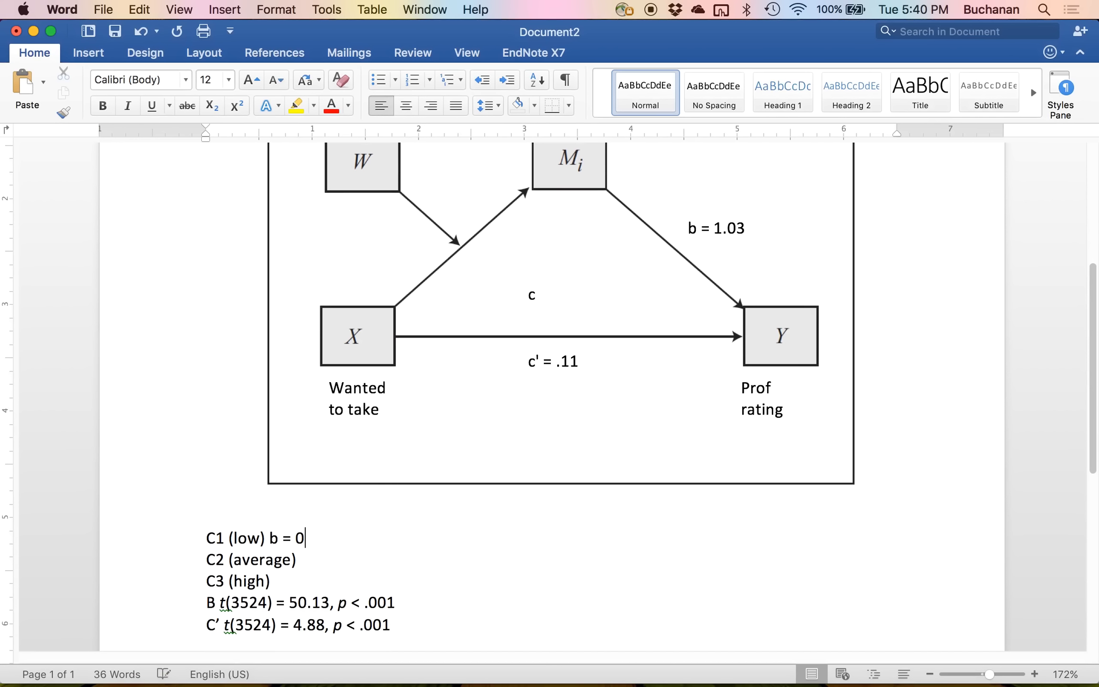
- Add b = 0.21 to both the C2 (average) and C3 (high) lines
key("Down")
type("b = -")
key("BackSpace")
type("0.21")
key("Down")
type("b = 0.21")
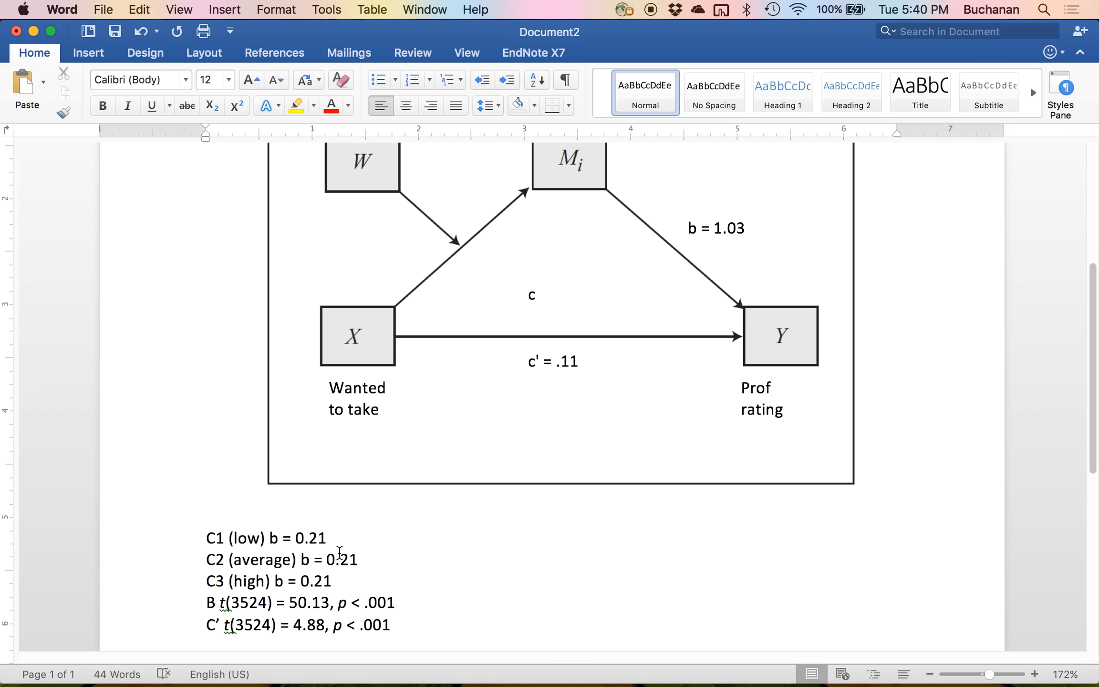
- Examine the bootstrap confidence intervals of the indirect effects, the index of moderated mediation and the int_1 interaction in the SPSS output
key("ctrl+Up")
left_click(429, 457)
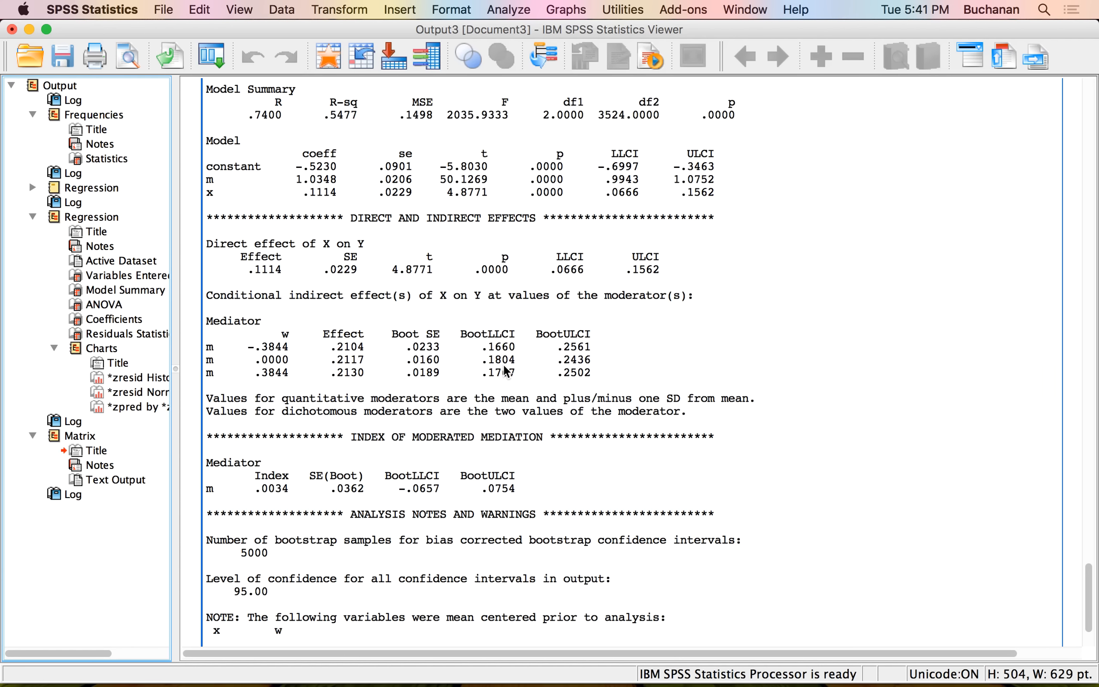
key("ctrl+Up")
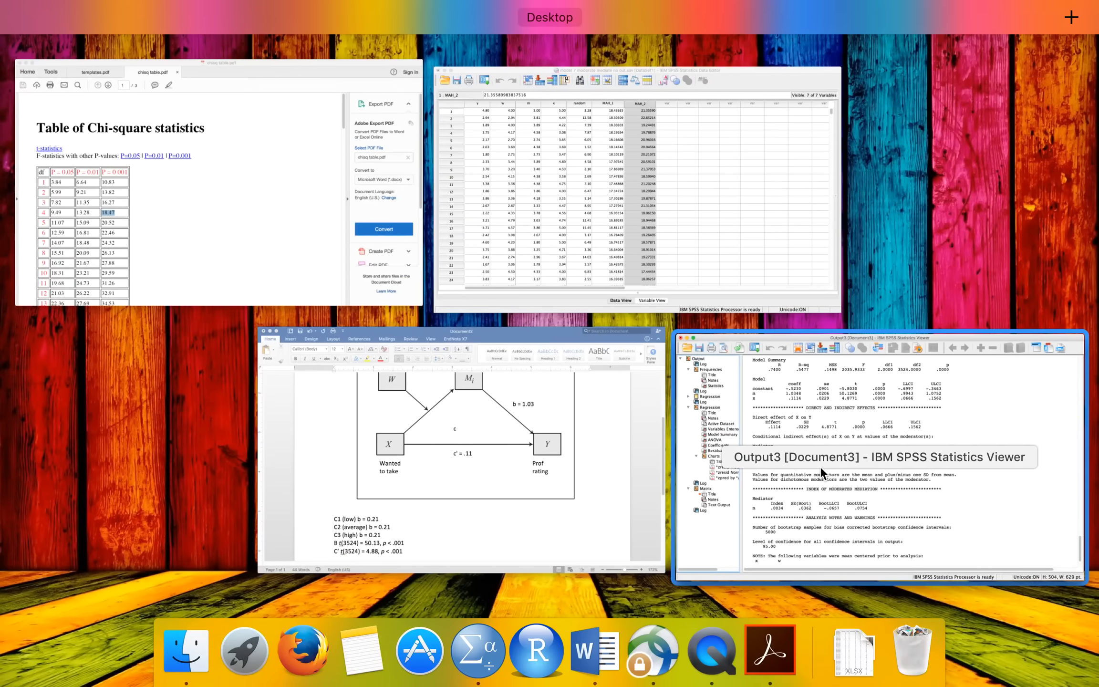
left_click(819, 466)
scroll(466, 412, "down", 2)
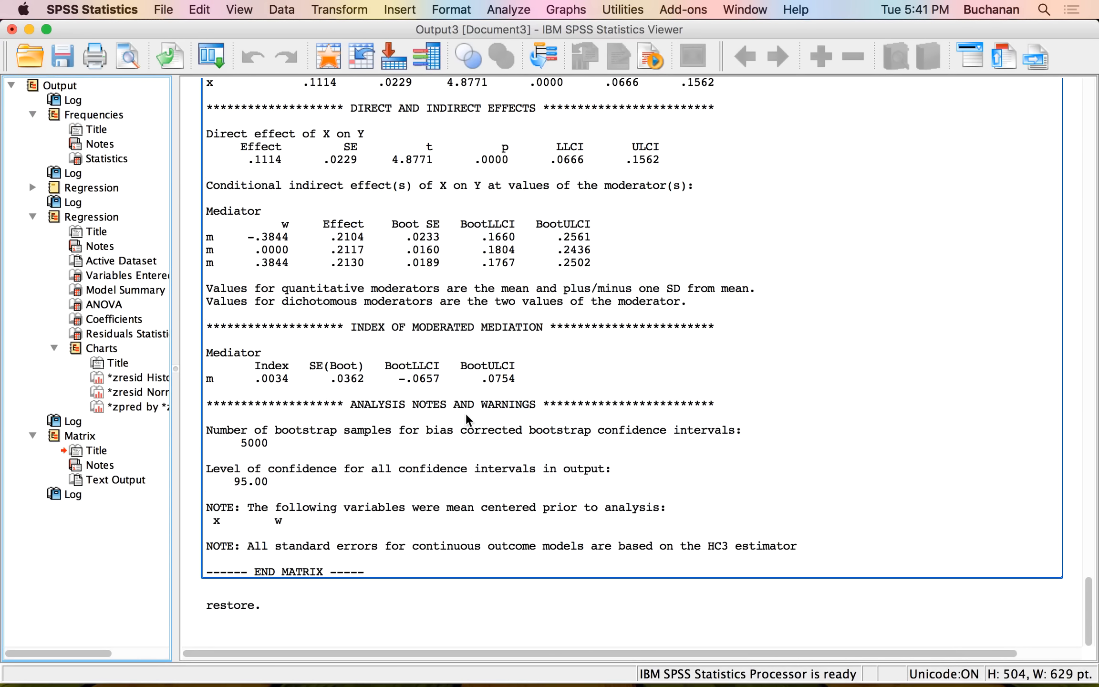
scroll(466, 413, "up", 3)
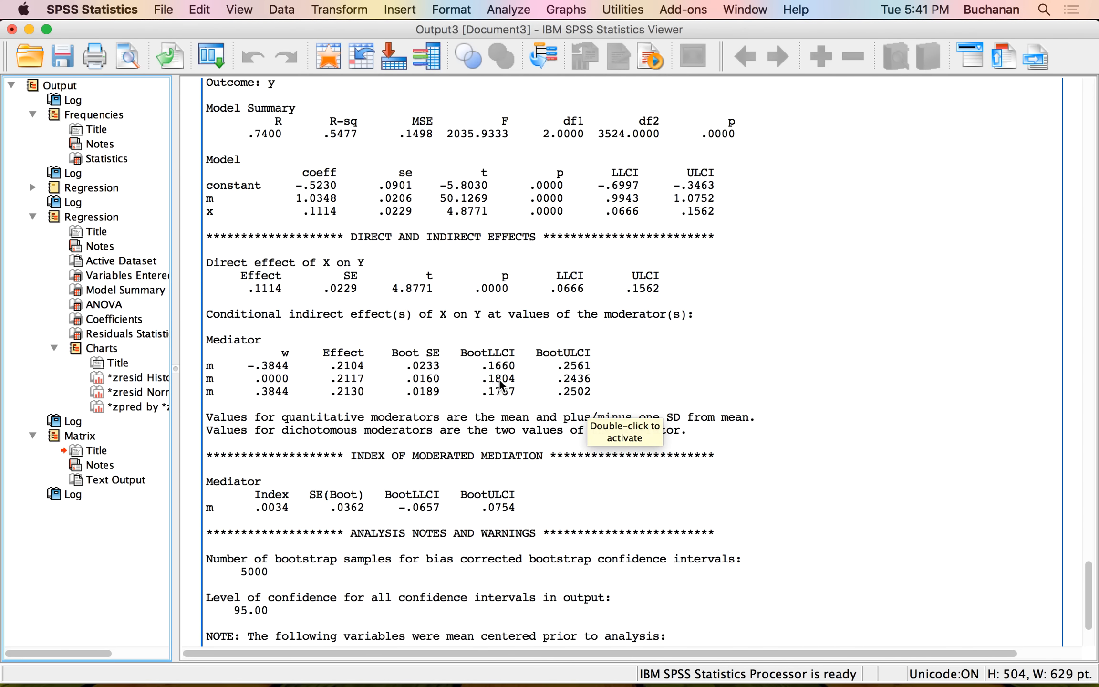
scroll(414, 342, "down", 5)
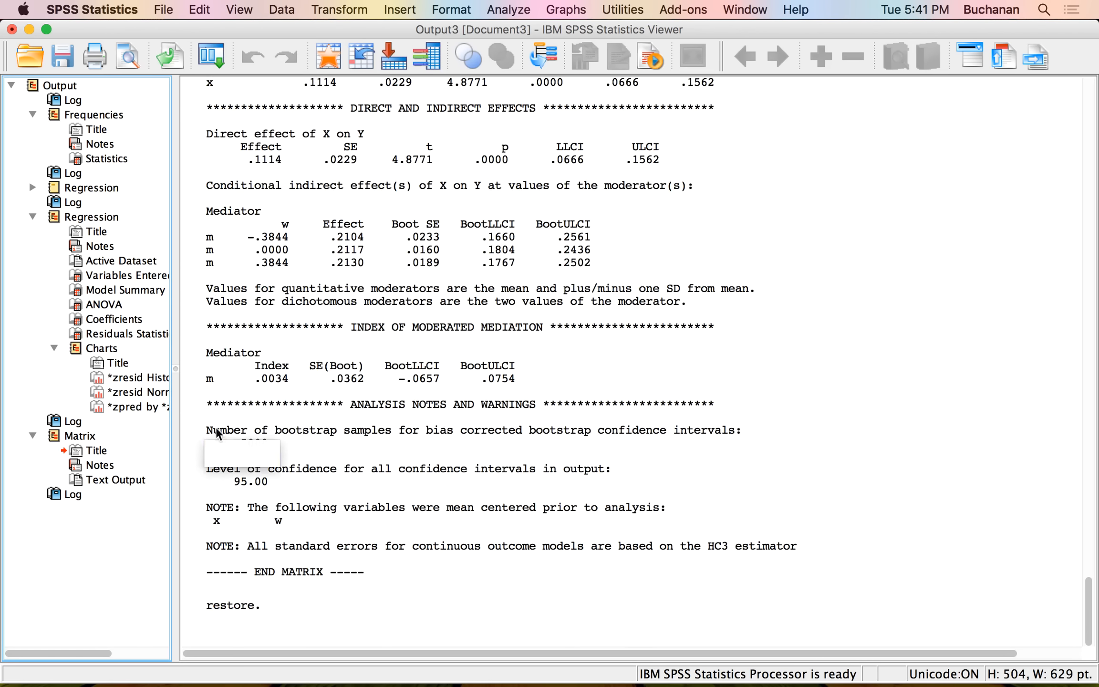
left_click(216, 434)
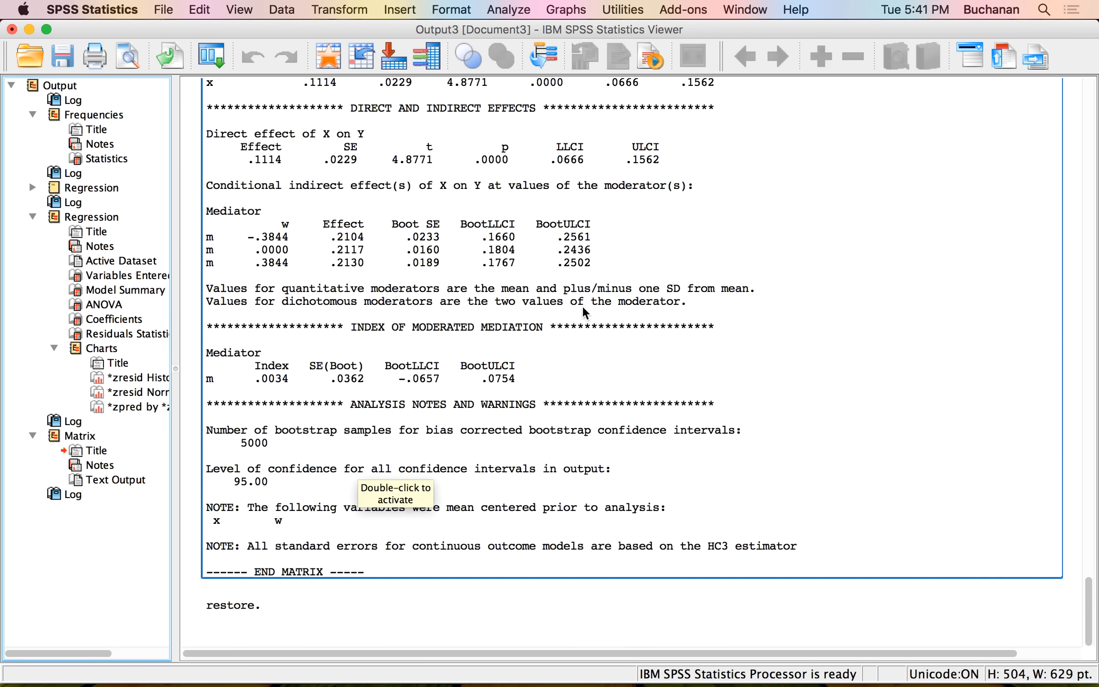
left_click(195, 409)
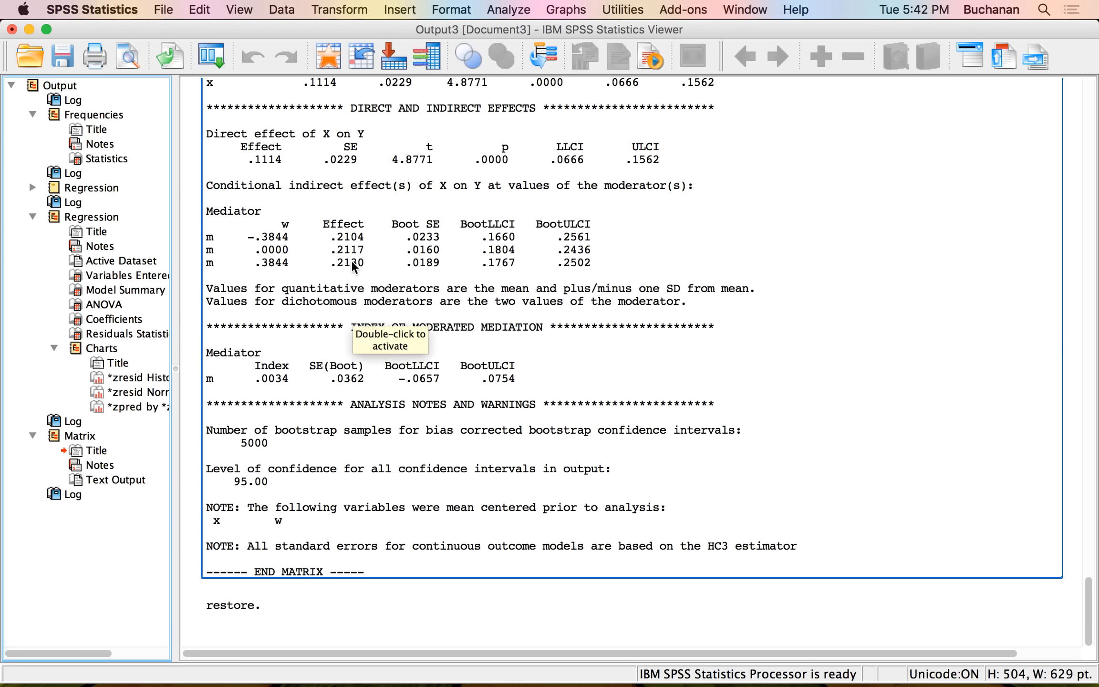
scroll(352, 264, "up", 10)
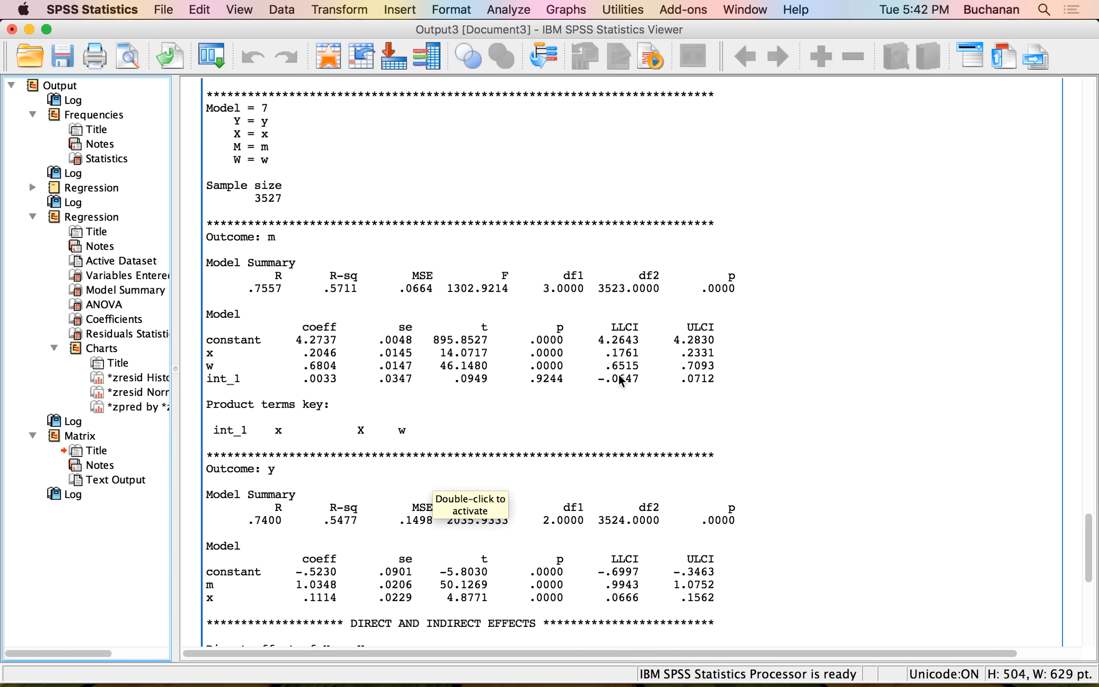
scroll(553, 389, "down", 8)
scroll(553, 388, "down", 2)
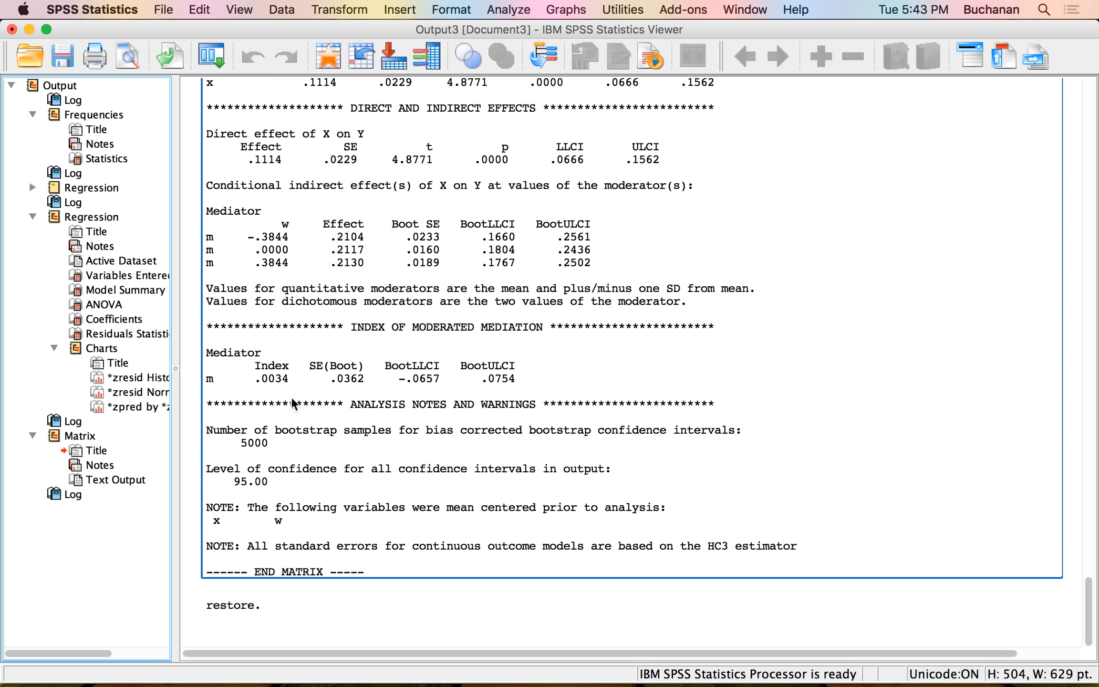
- Return to the Word document and review the path diagram's c label together with the coefficient list
key("ctrl+Up")
left_click(445, 453)
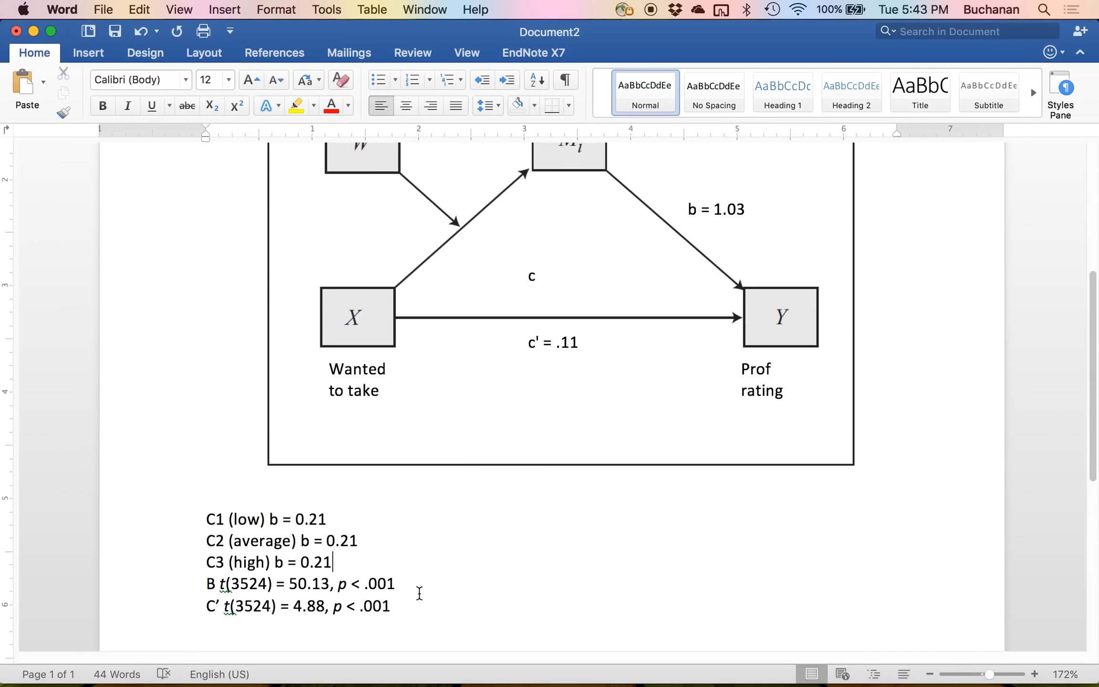
left_click(358, 346)
scroll(357, 336, "up", 1)
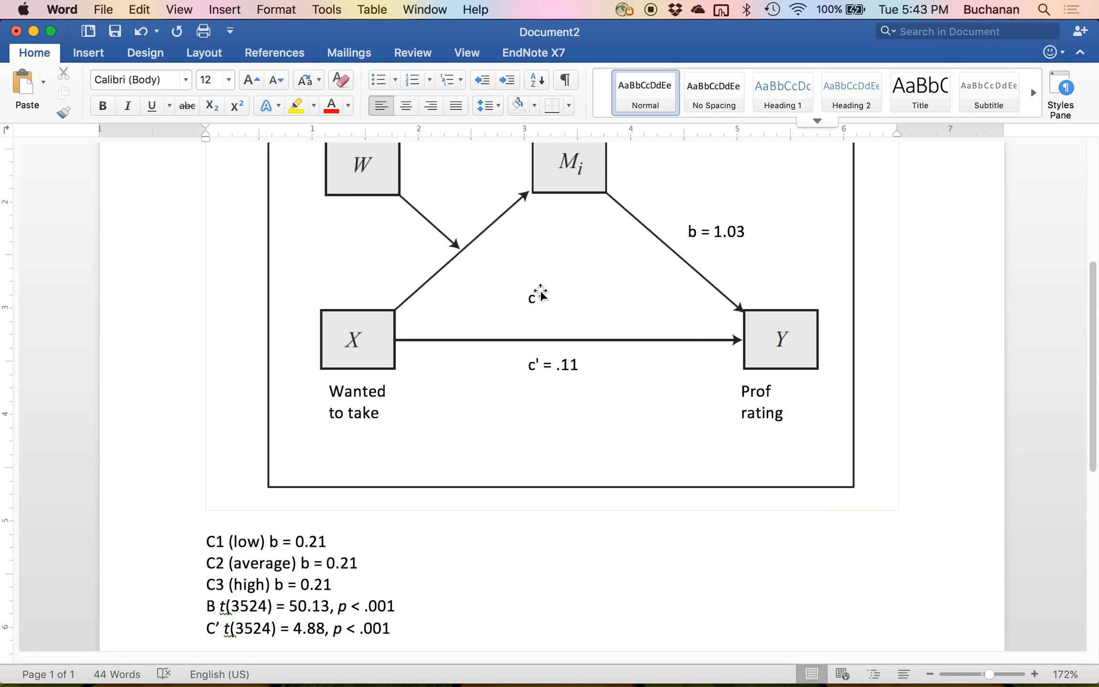
- Add a separate line below the C' result beginning with "A", an italic "t" and an opening parenthesis
scroll(386, 310, "down", 5)
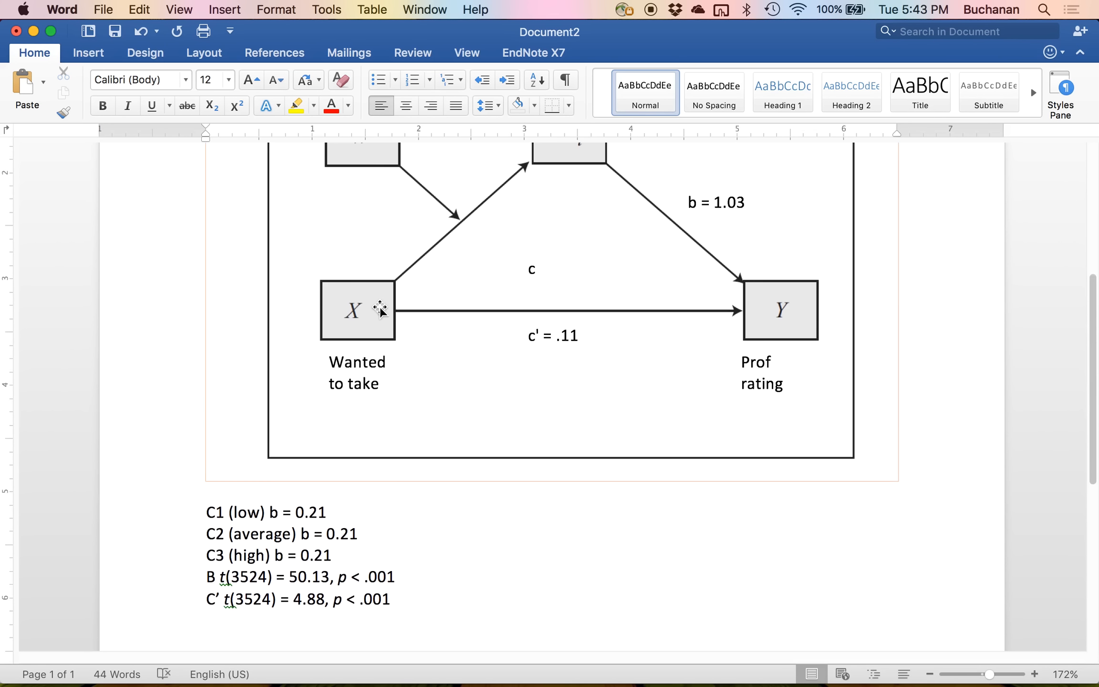
left_click(436, 546)
key("Return")
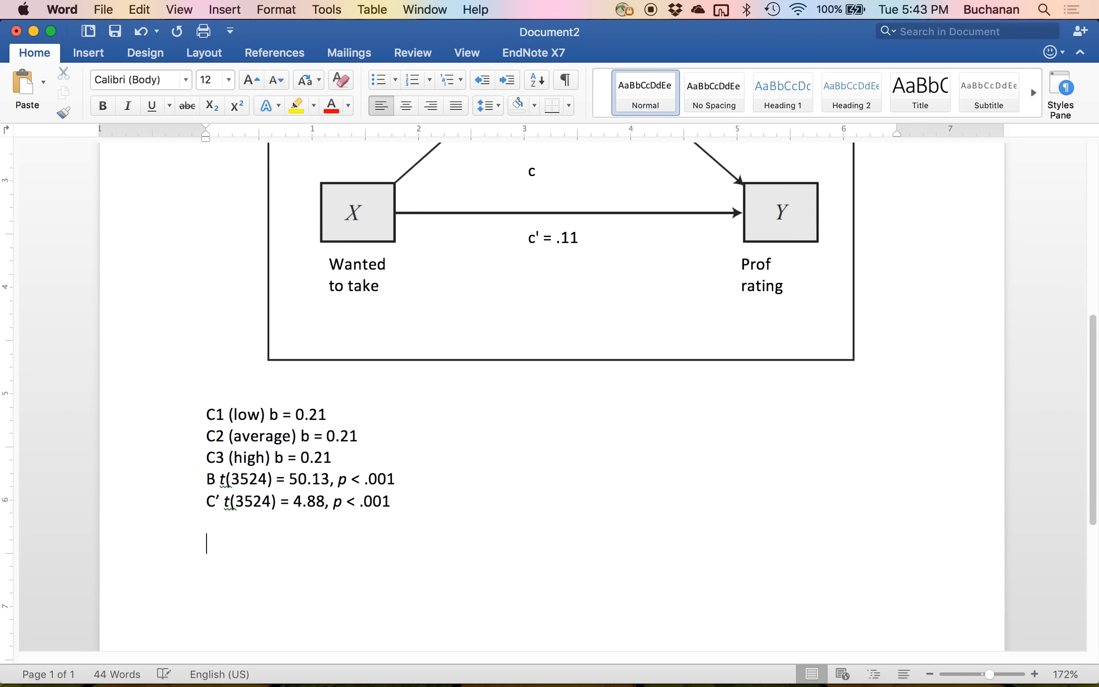
type("A")
key("super+i")
type("t")
key("super+i")
type("(")
- Consult the model summary for outcome m in the SPSS output and continue the A line in Word with "3523) ="
key("ctrl+Up")
left_click(410, 481)
scroll(464, 430, "up", 15)
scroll(465, 430, "down", 6)
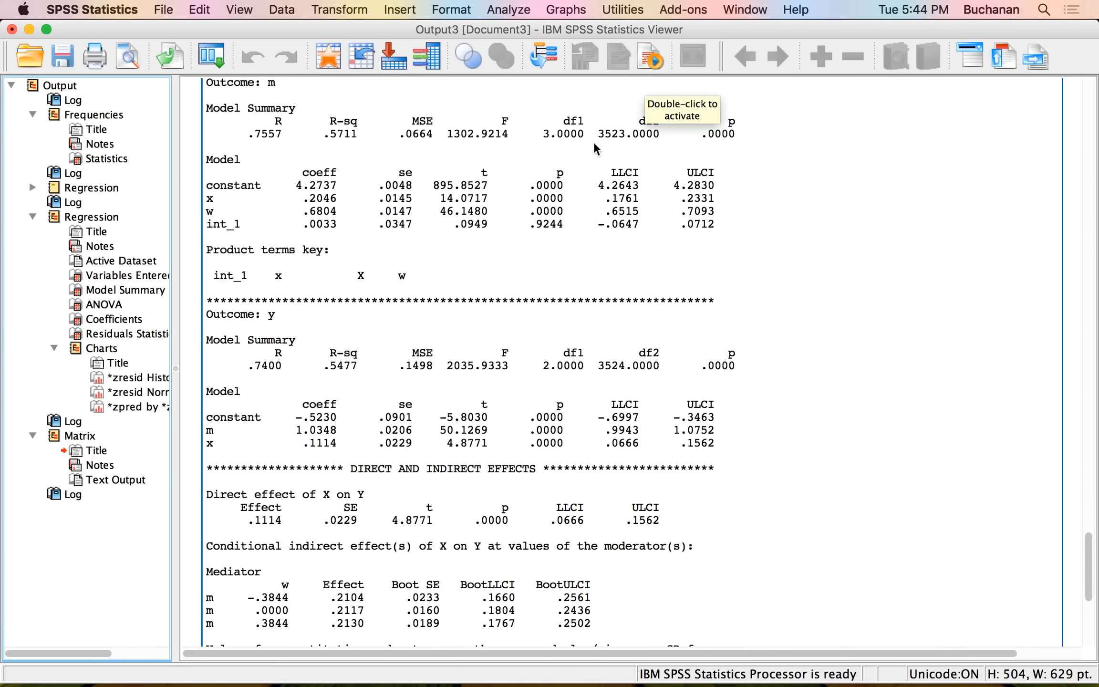
key("ctrl+Up")
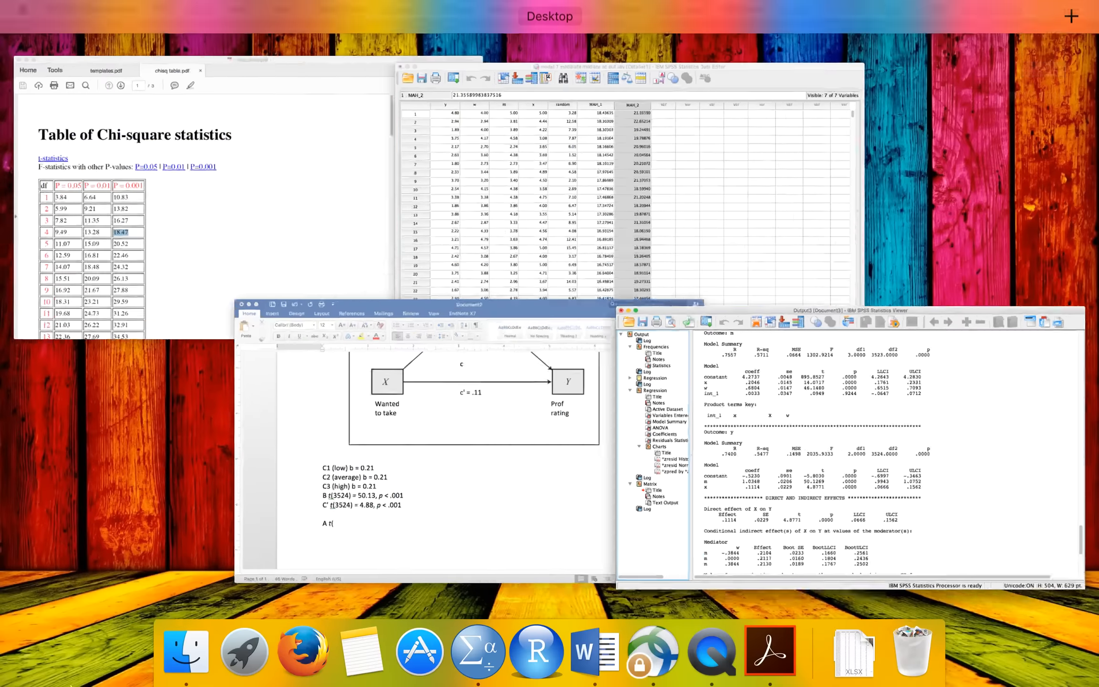
left_click(361, 503)
type("3523) =")
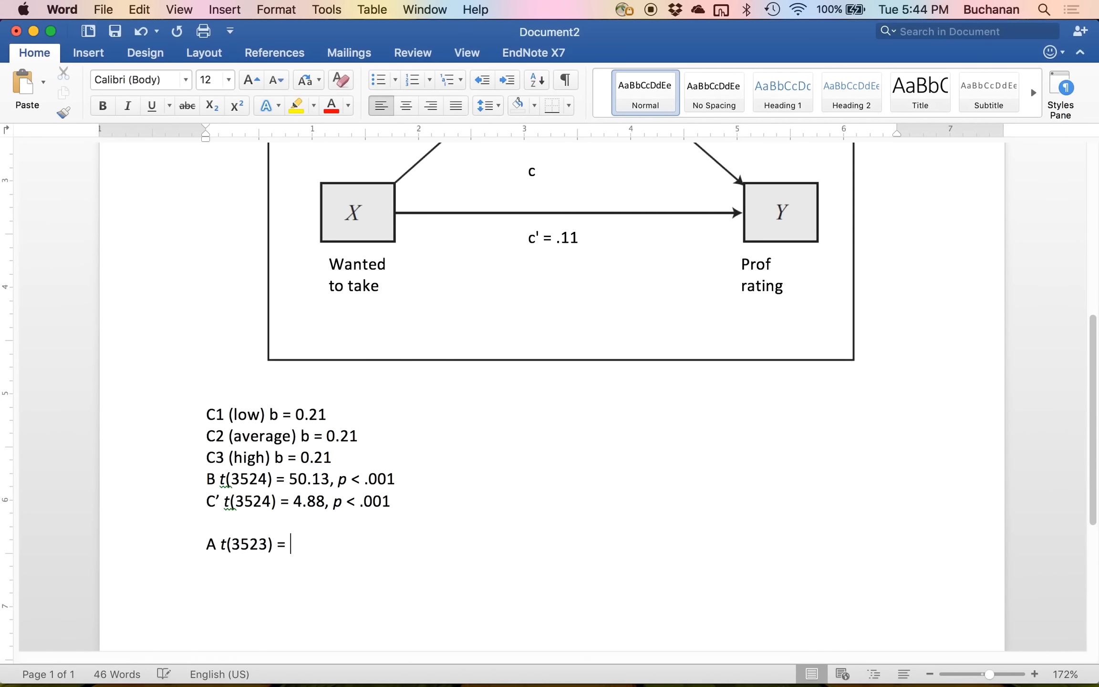
- Check the x predictor's t value in the SPSS output and finish the A line in Word with "14.07, p < .001", italicizing the p
key("ctrl+Up")
left_click(421, 421)
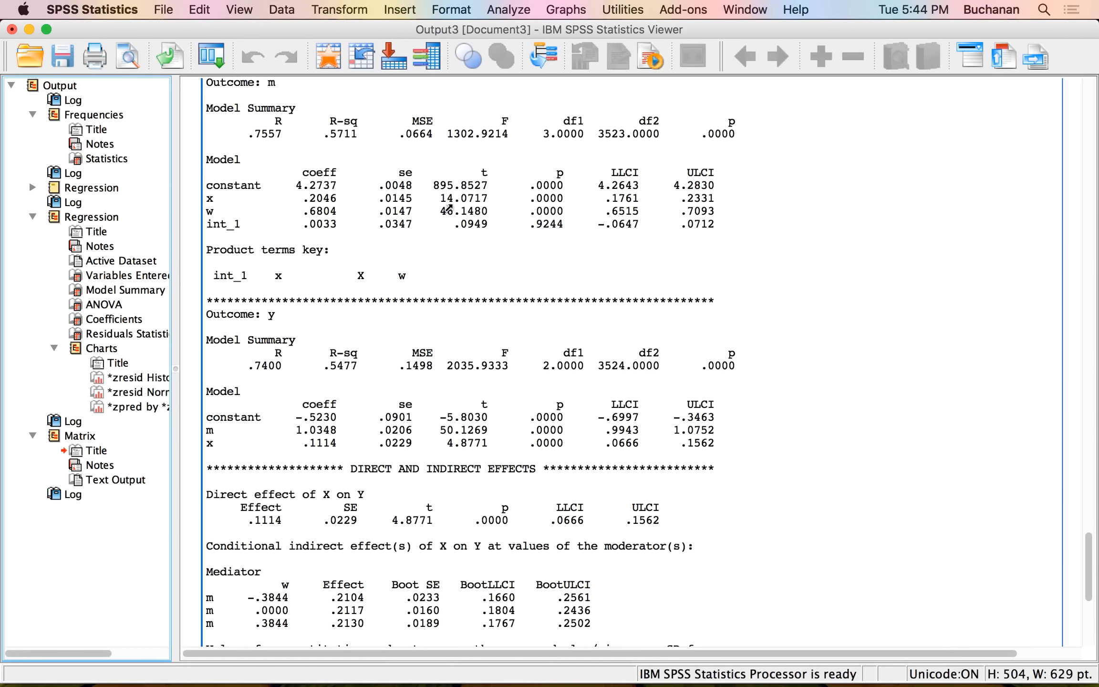
key("ctrl+Up")
left_click(331, 487)
type("14.07,")
key("super+i")
type("p")
key("super+i")
type("< .0")
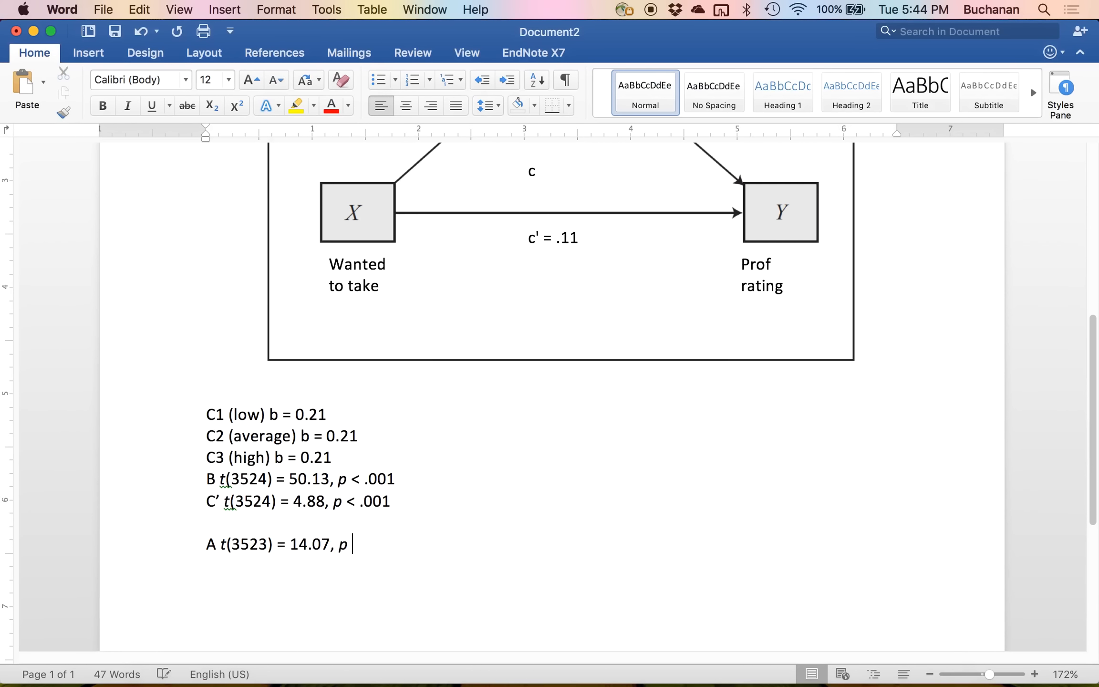
type("01")
- Add two lines below the A result reading "W → M" and "Interaction → M"
key("Return")
type("X-")
key("BackSpace")
key("BackSpace")
type("W = M")
key("BackSpace")
key("BackSpace")
key("BackSpace")
type("--M")
key("BackSpace")
type(">")
key("BackSpace")
type("> M")
key("Return")
type("Interaction ")
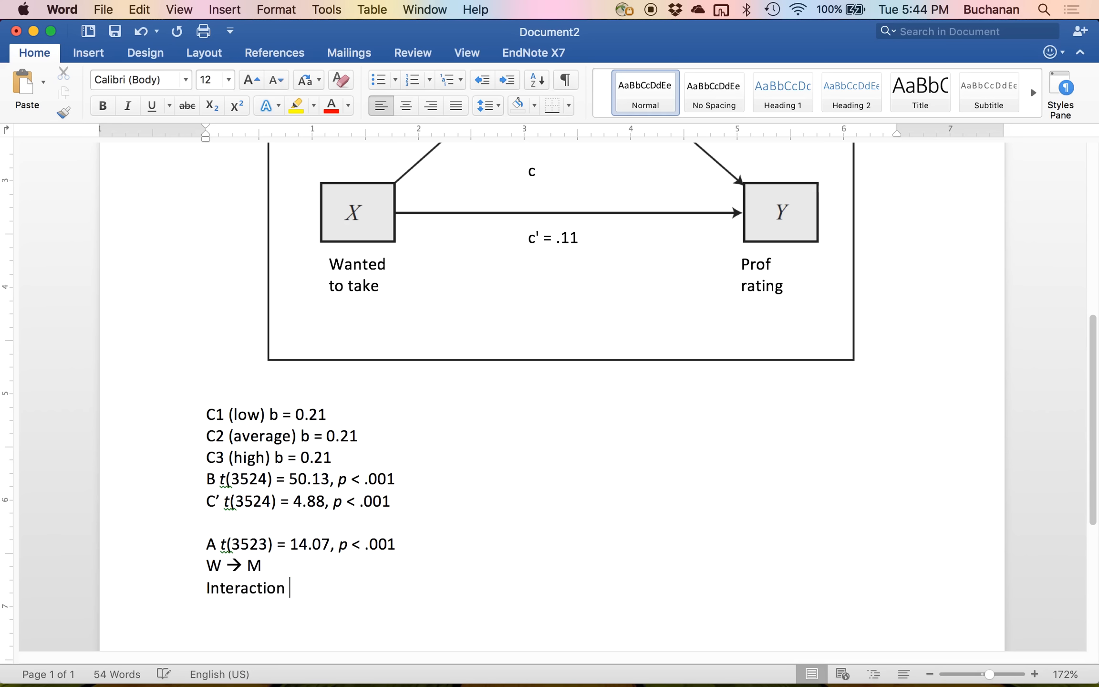
type("--> M")
- Check the outcome m model in the SPSS output and add "t(3523) =" to the W → M line in Word, with an italic t
key("ctrl+Up")
left_click(302, 559)
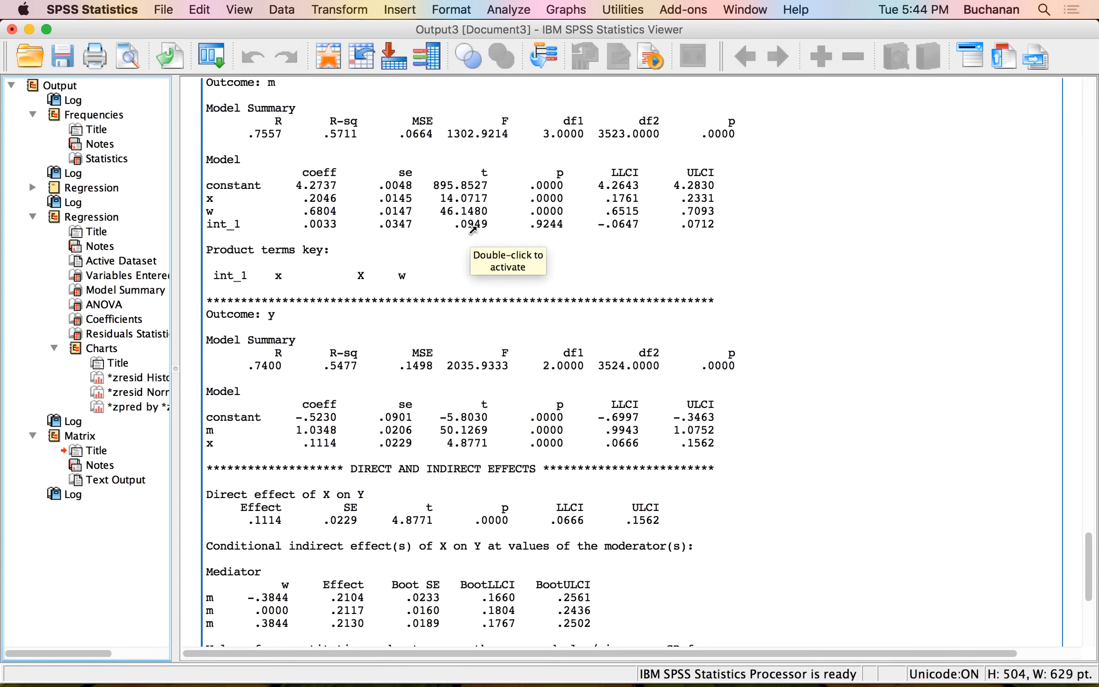
key("ctrl+Up")
left_click(312, 523)
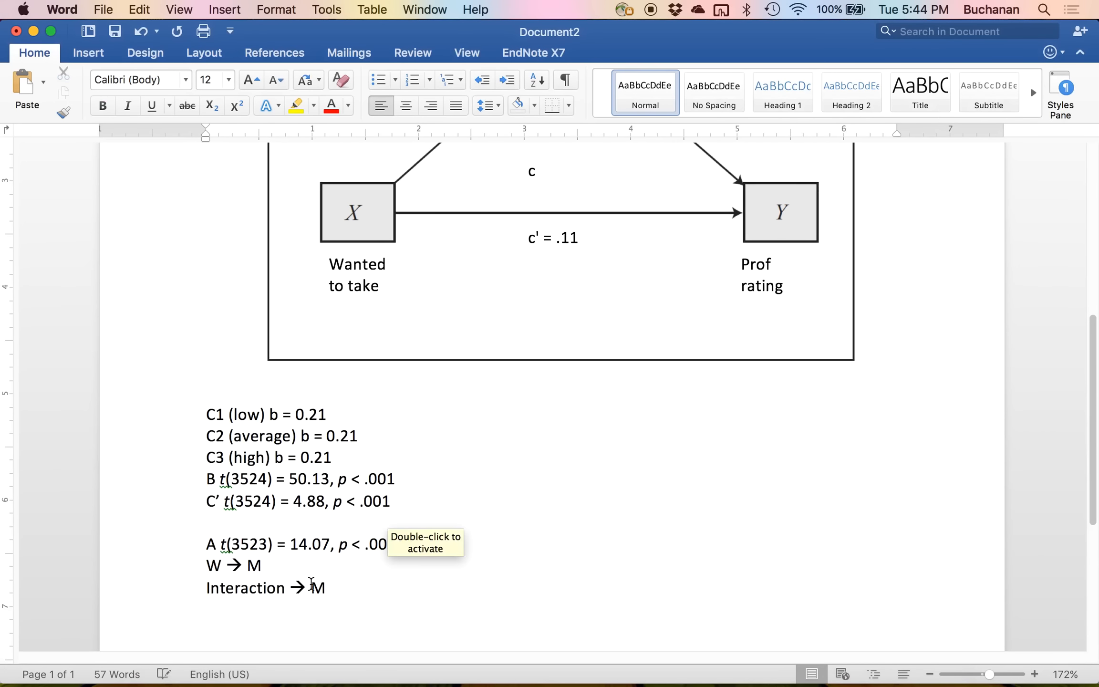
key("super+i")
type("t")
key("super+i")
type("(3523) =")
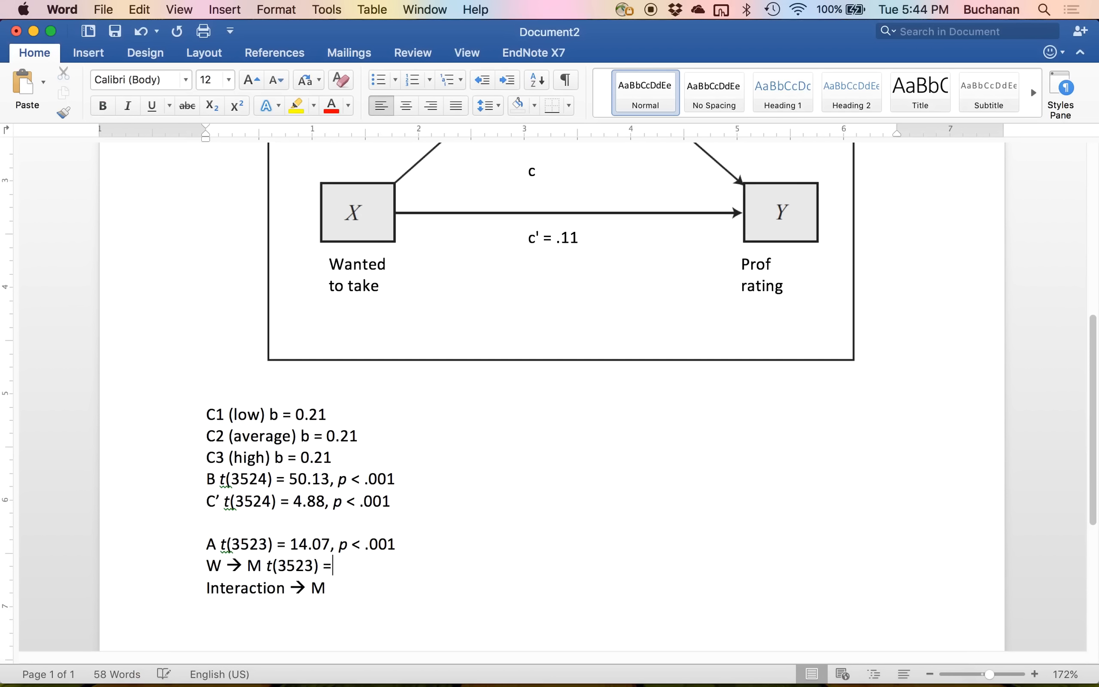
- Check the w predictor's t value in the SPSS output and finish the W → M line in Word with "46.15, p < .001", italicizing the p
key("ctrl+Up")
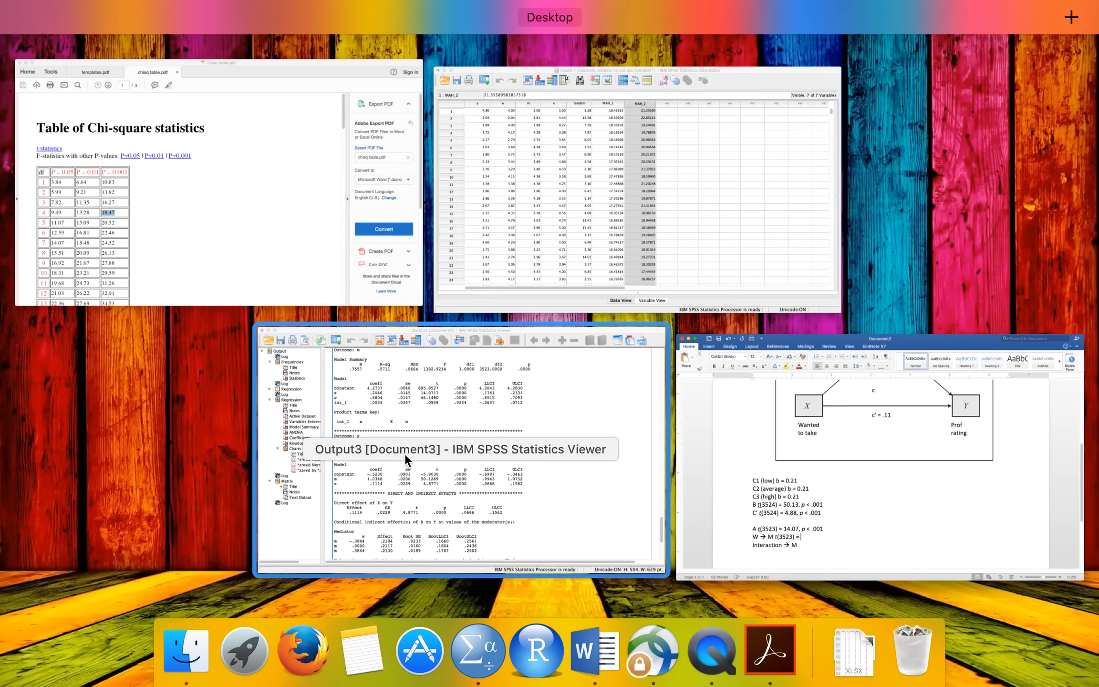
left_click(422, 436)
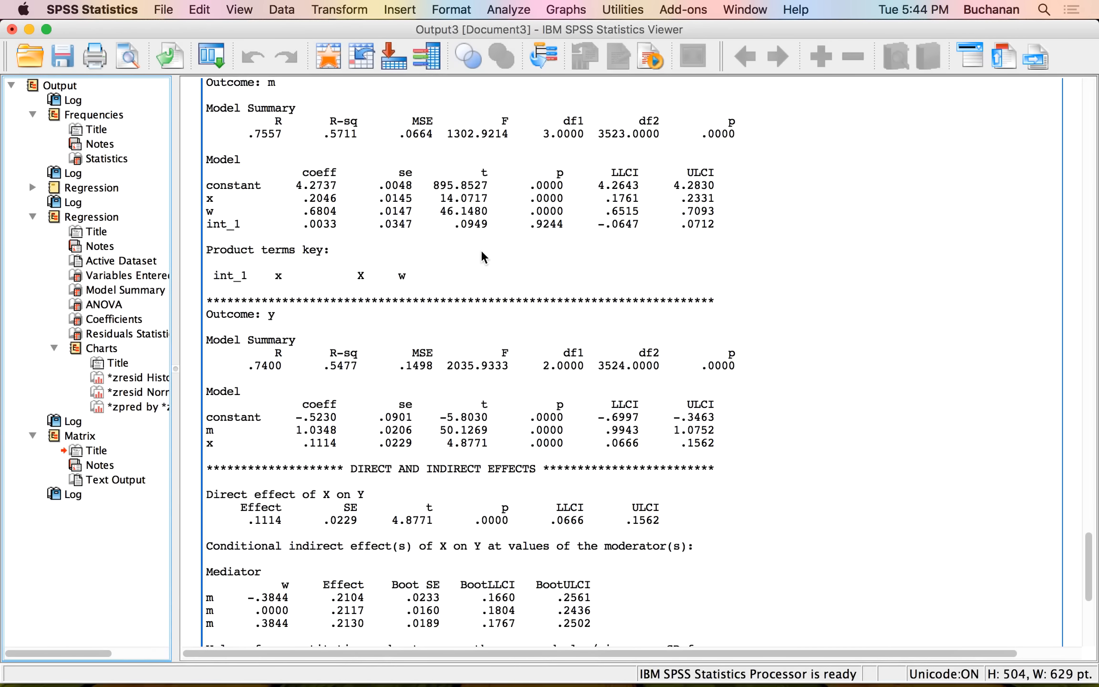
key("ctrl+Up")
left_click(391, 505)
type("46.15,")
key("super+i")
type("p")
key("super+i")
type("< ")
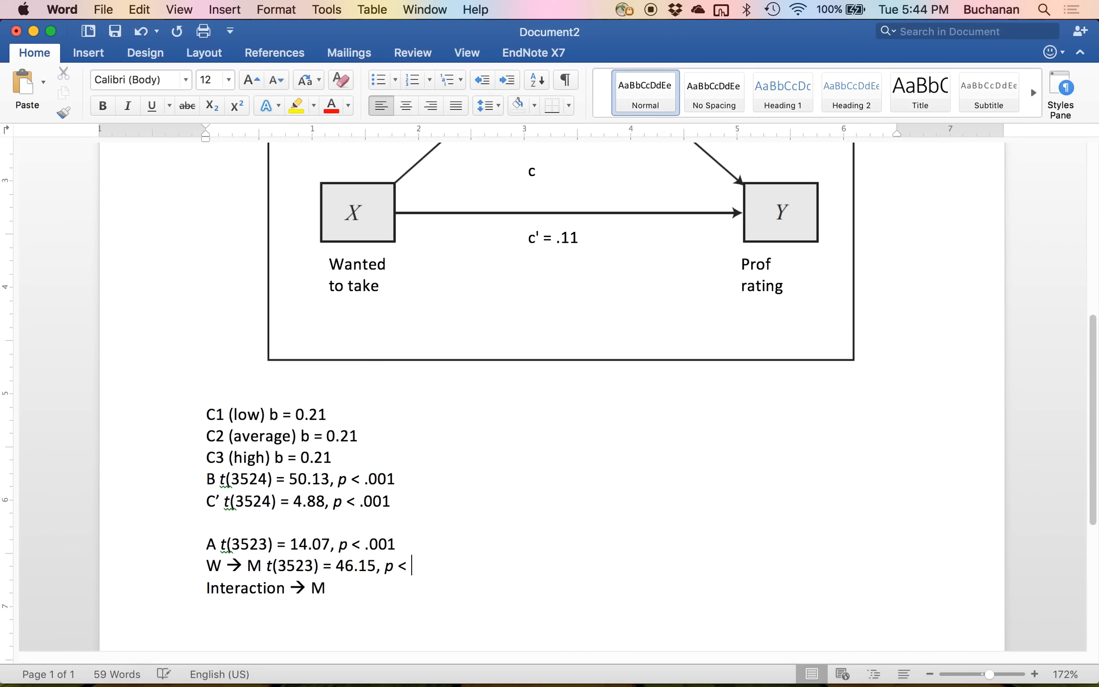
type(".001")
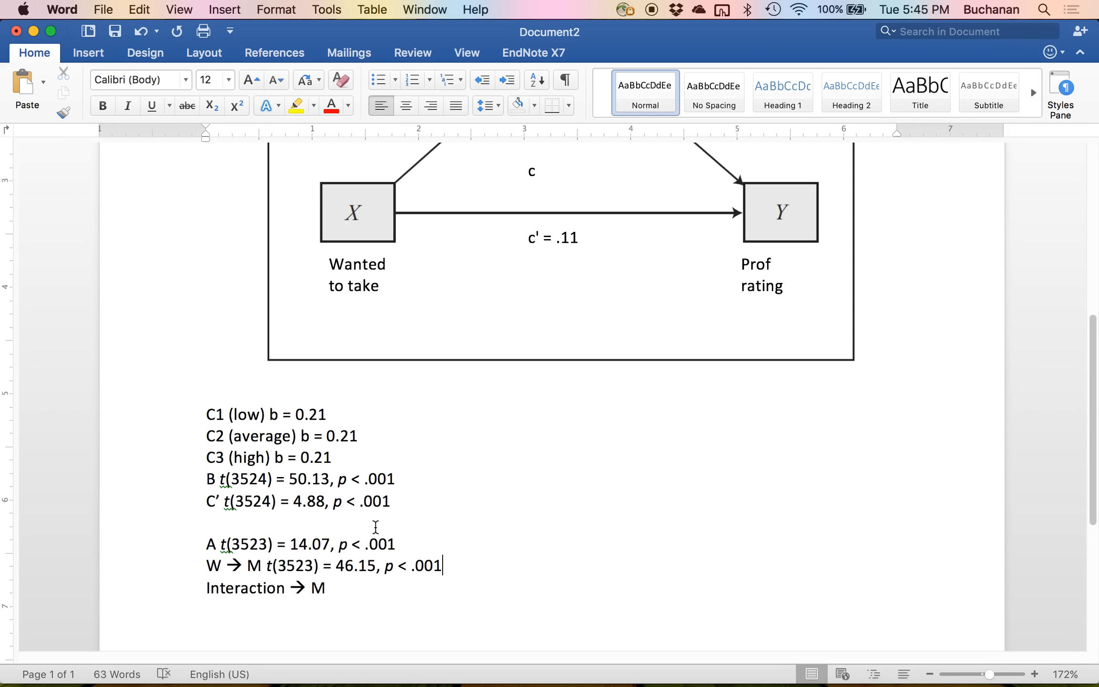
- Review the Word path diagram and, in the SPSS output, both outcome models, the conditional indirect effects and the index of moderated mediation
scroll(510, 520, "up", 3)
scroll(512, 520, "up", 3)
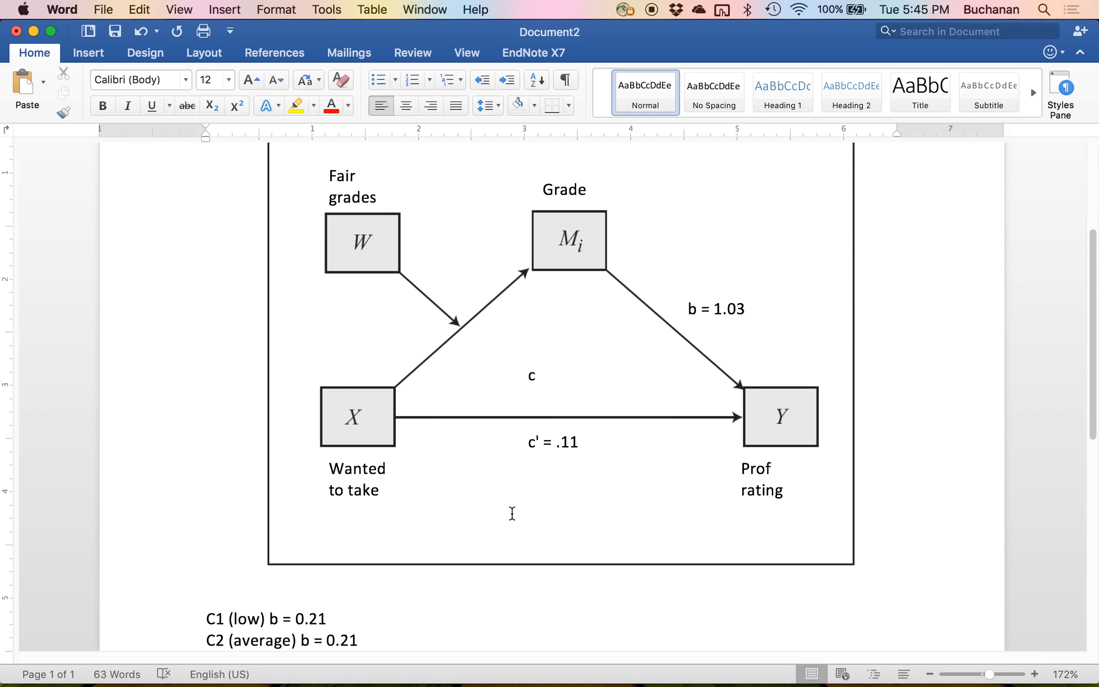
key("ctrl+Up")
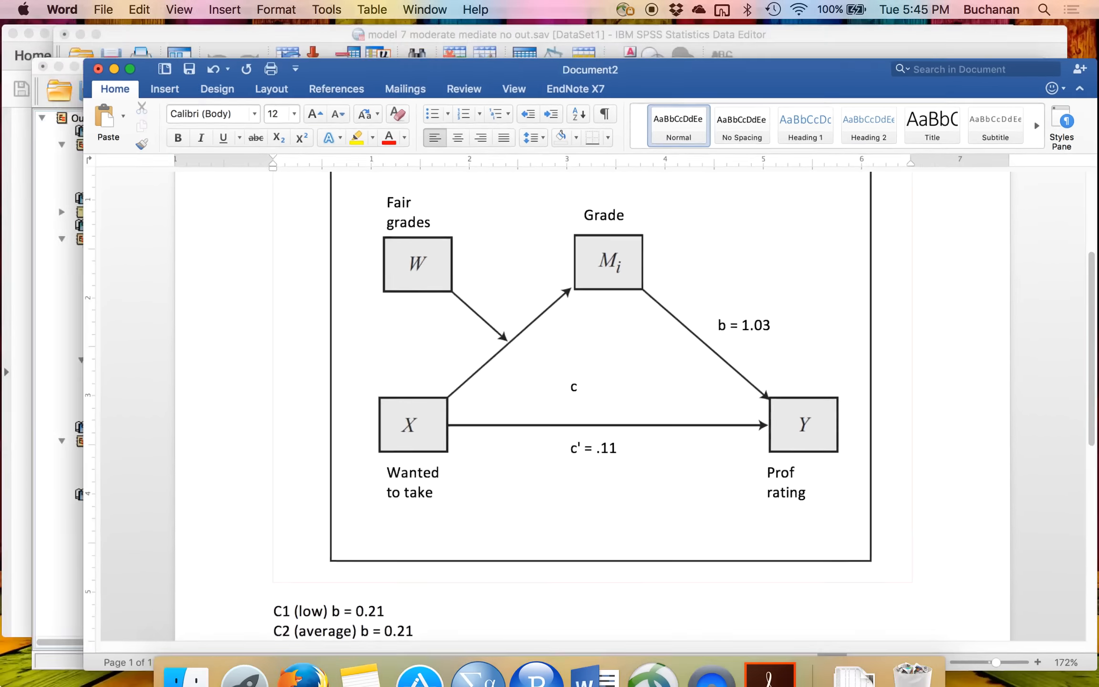
left_click(452, 419)
scroll(463, 453, "up", 9)
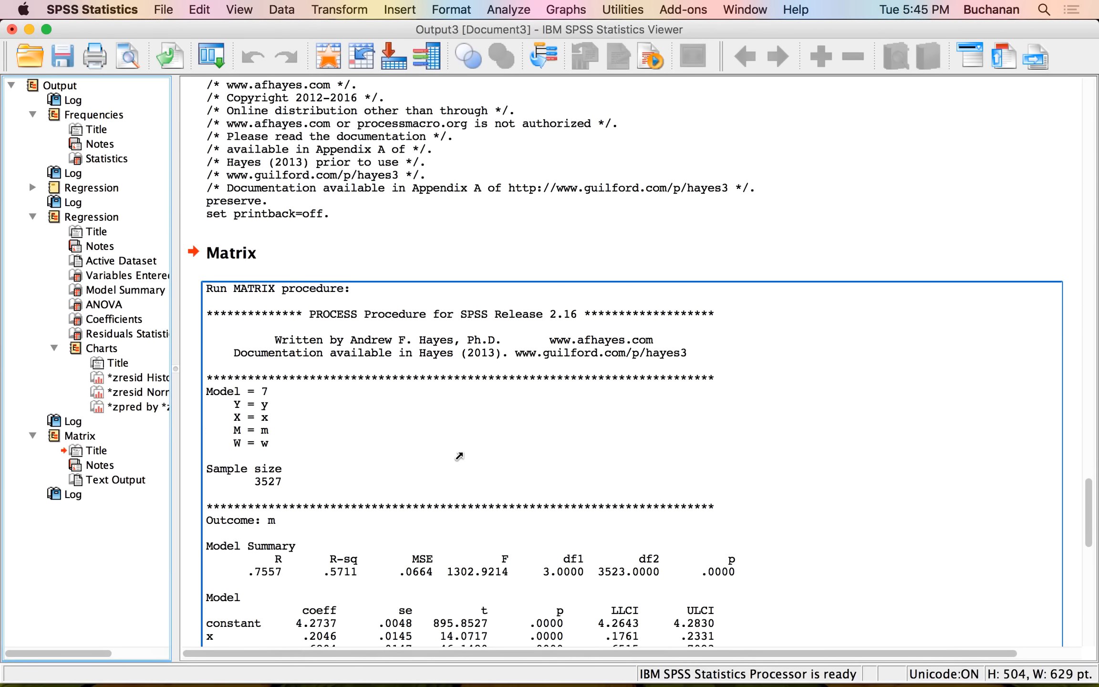
scroll(463, 453, "down", 6)
scroll(475, 458, "down", 4)
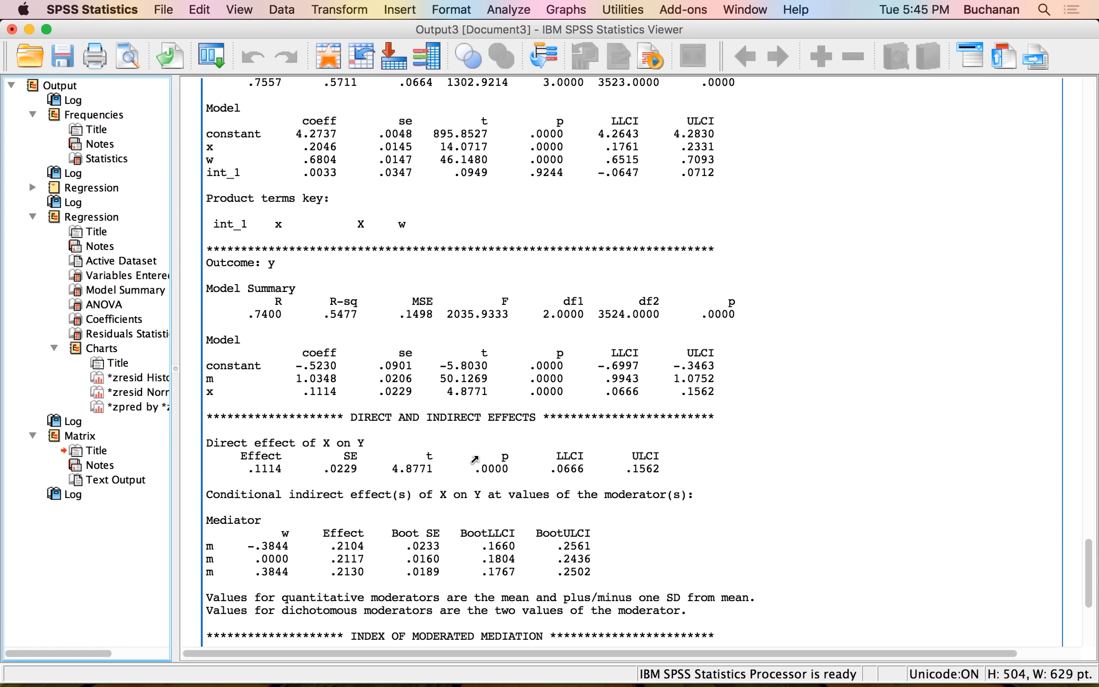
scroll(475, 458, "down", 3)
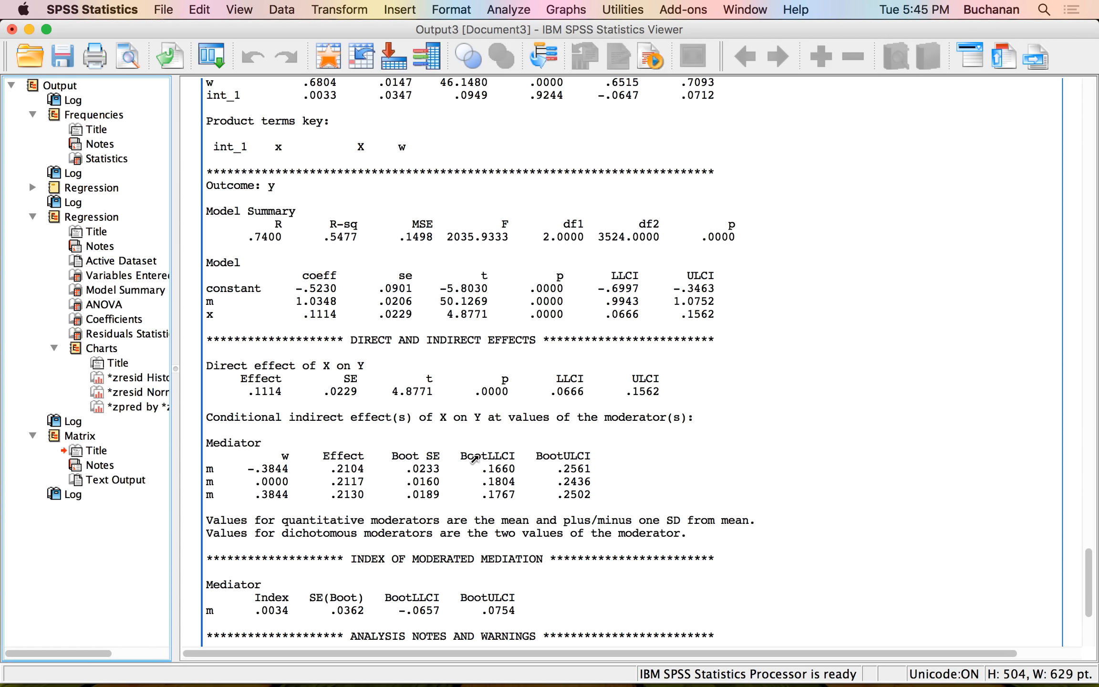
left_click(713, 651)
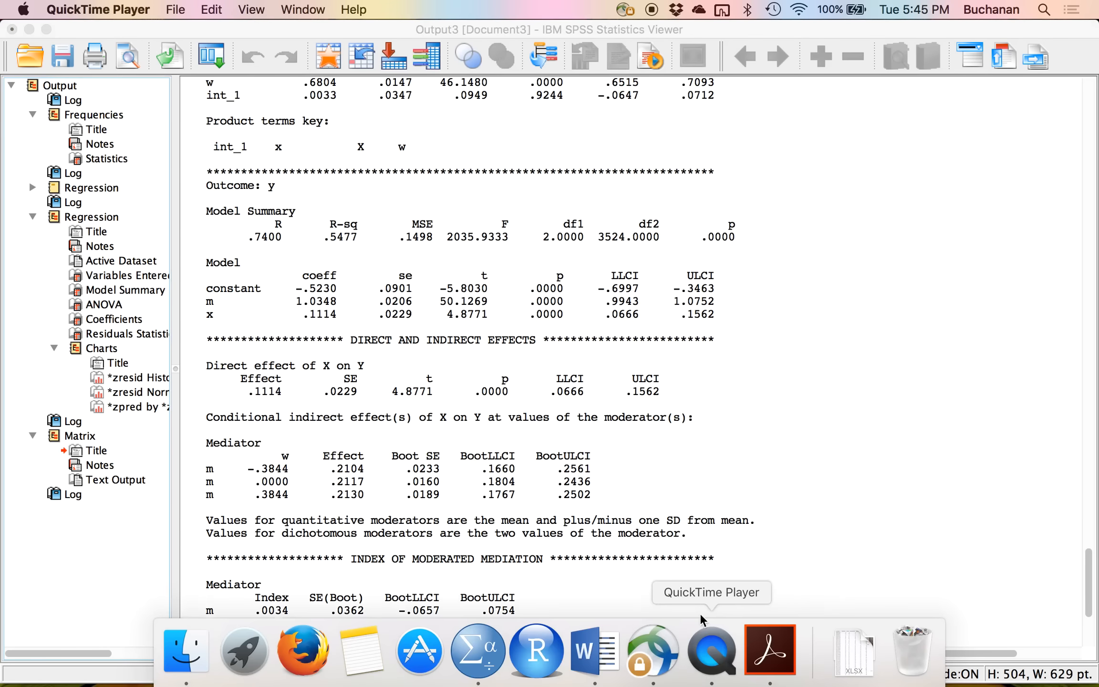